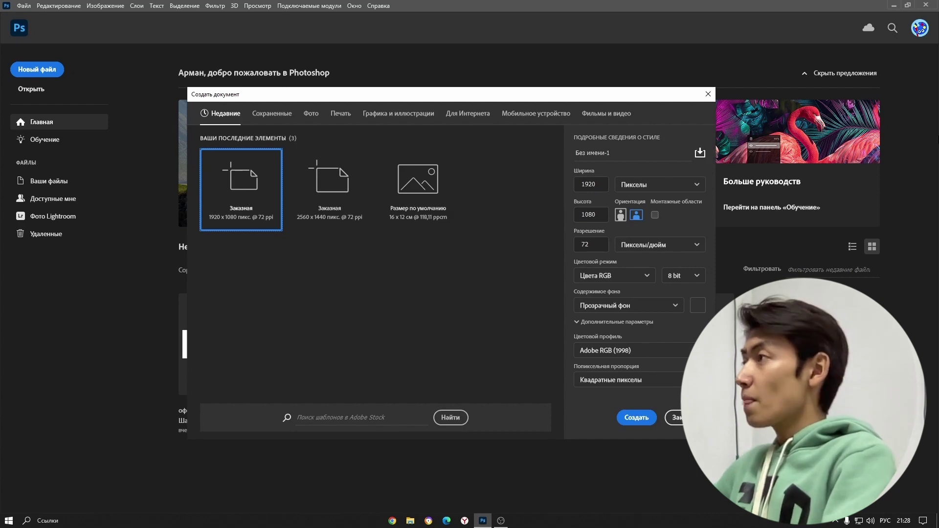
# - Close the Создать документ dialog without creating a new file
pyautogui.click(708, 94)
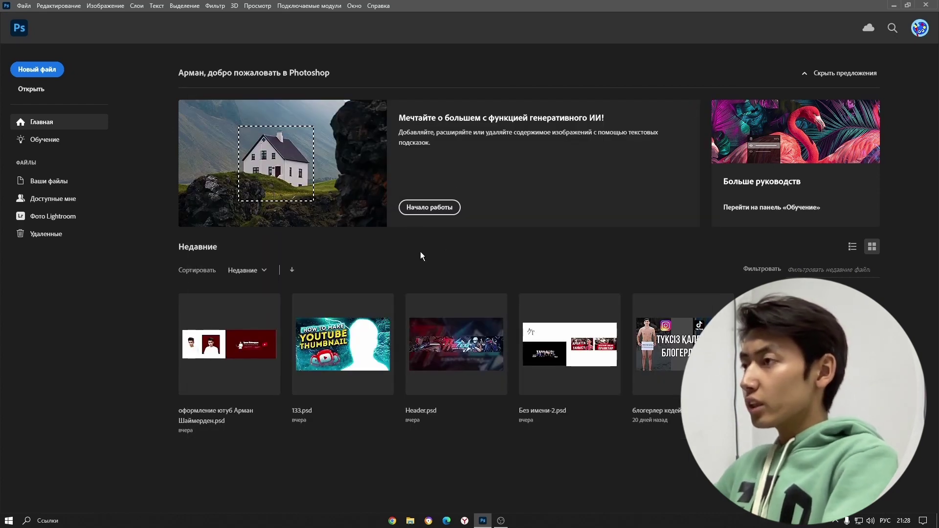
# - In Chrome, search Google for 'вк' after correcting the mistyped query
pyautogui.click(394, 521)
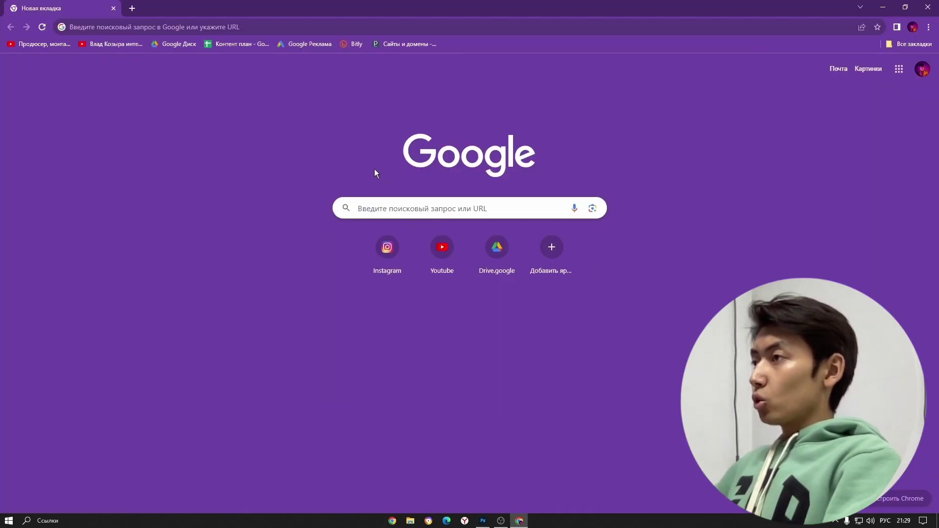
pyautogui.click(380, 207)
pyautogui.write('гапки')
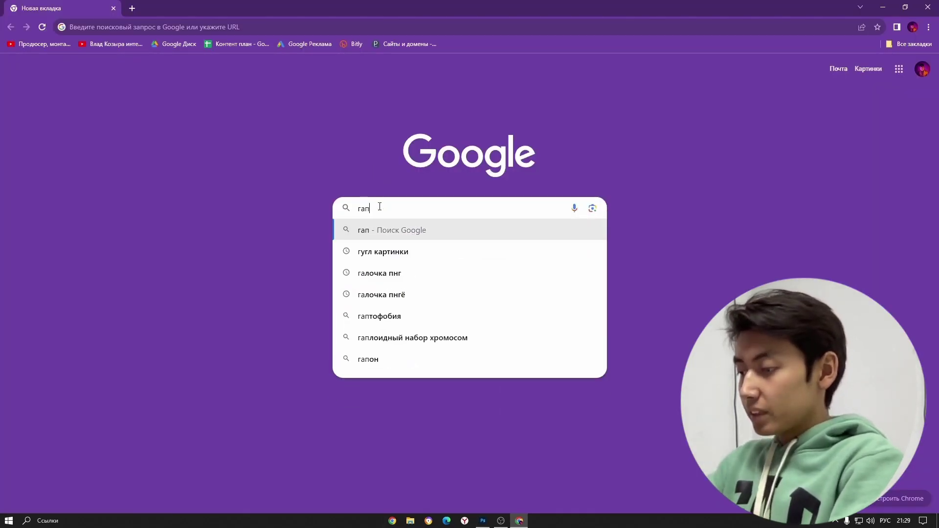
pyautogui.press('BackSpace')
pyautogui.press('BackSpace')
pyautogui.press('BackSpace')
pyautogui.press('BackSpace')
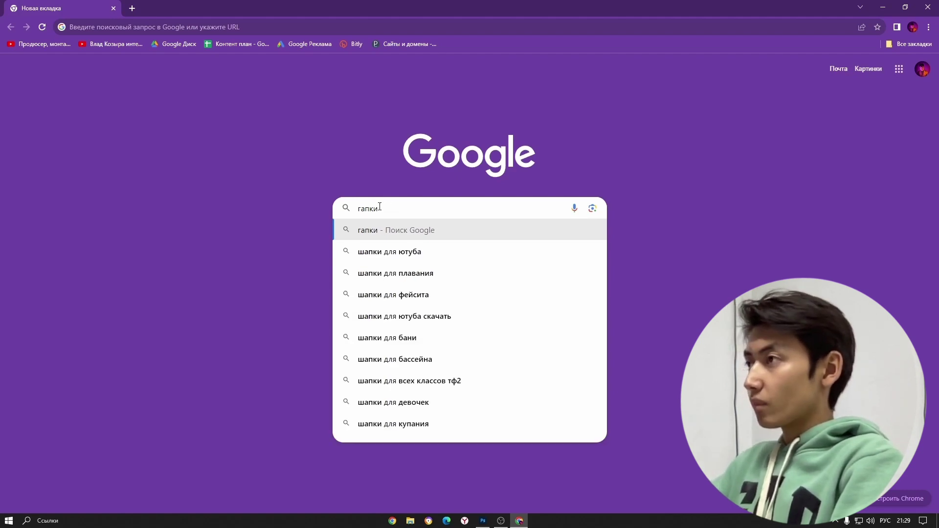
pyautogui.press('BackSpace')
pyautogui.press('BackSpace')
pyautogui.write('ц')
pyautogui.press('BackSpace')
pyautogui.write('шт')
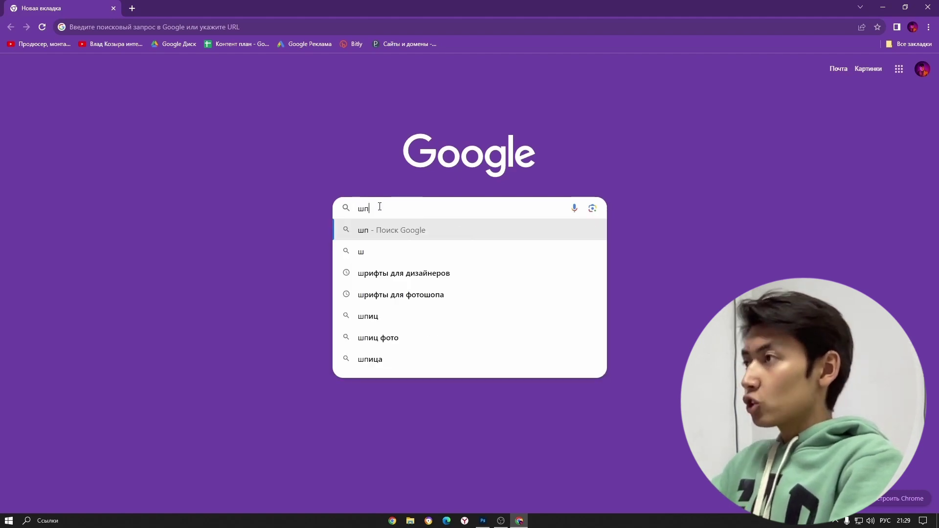
pyautogui.press('BackSpace')
pyautogui.press('BackSpace')
pyautogui.write('вк')
pyautogui.press('Return')
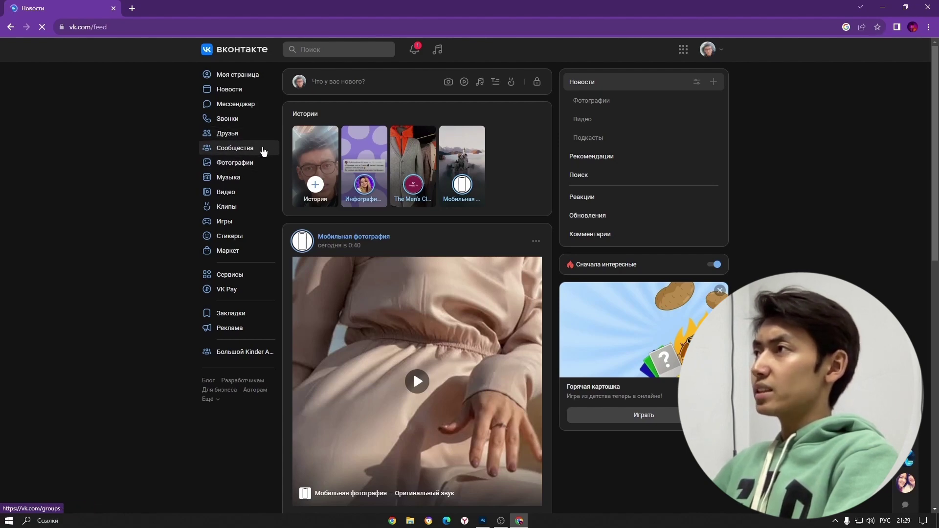
# - Open the MSD-Всё для фотошопа community from Сообщества and browse its wall
pyautogui.click(243, 158)
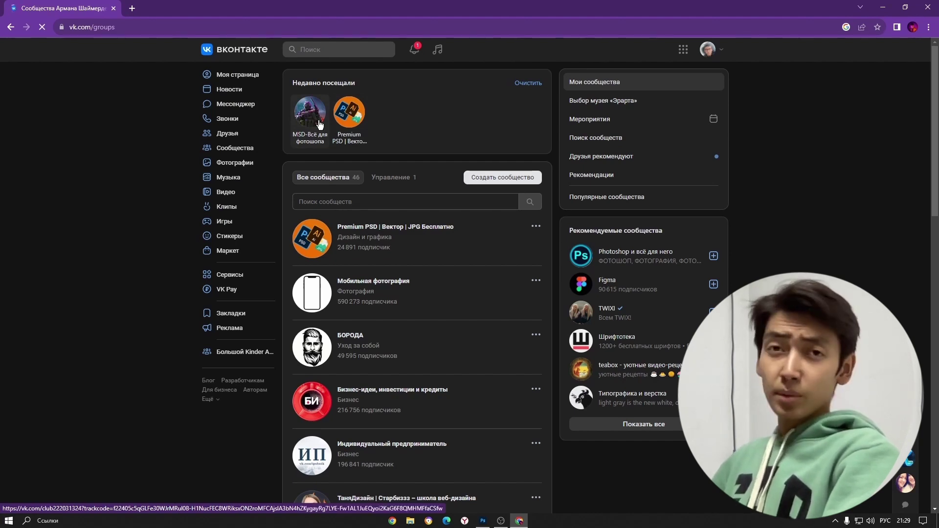
pyautogui.click(319, 123)
pyautogui.scroll(-4, 436, 344)
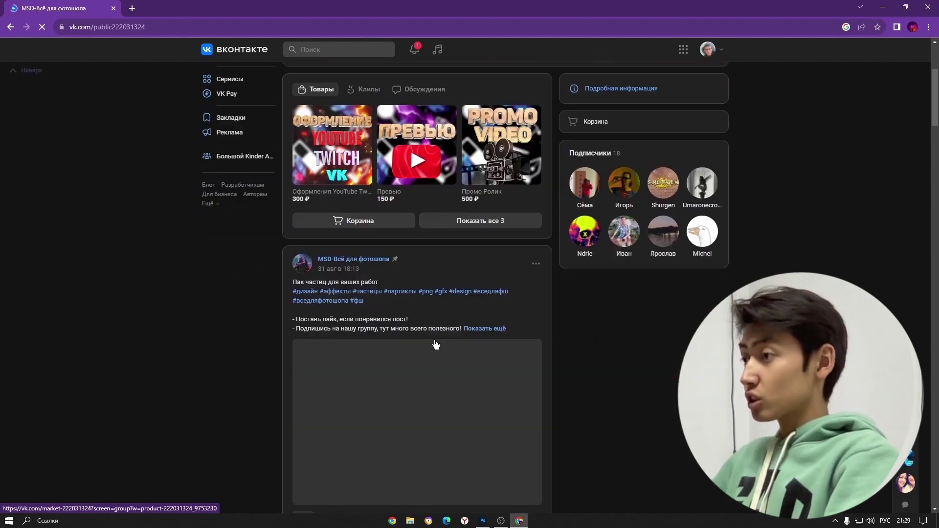
pyautogui.scroll(-20, 435, 345)
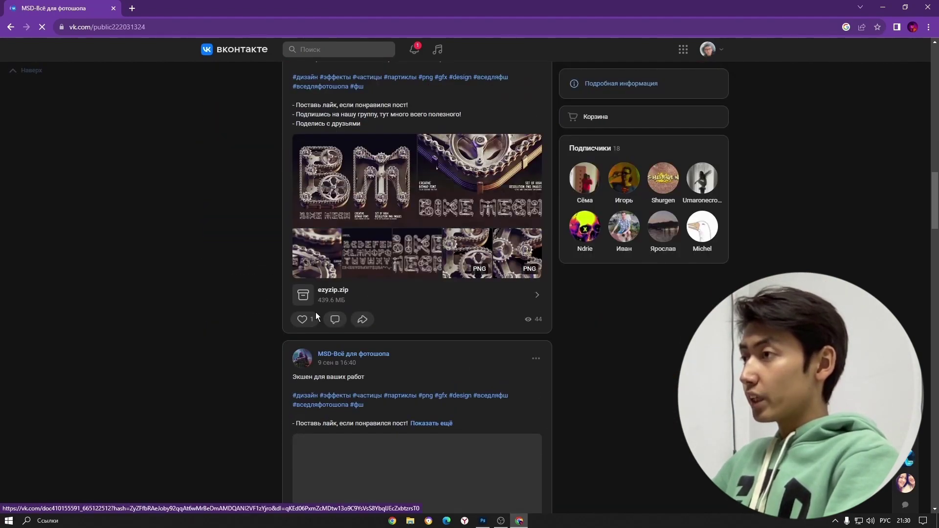
pyautogui.scroll(-10, 501, 346)
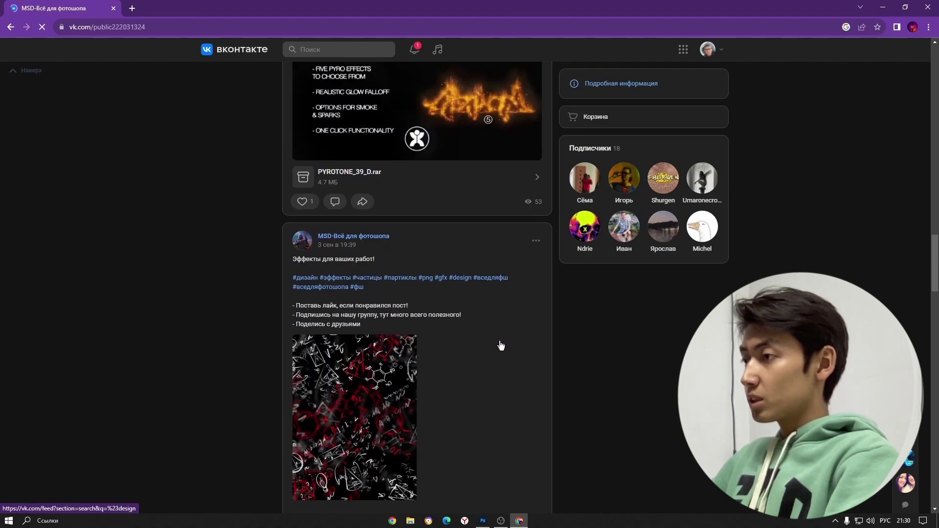
pyautogui.scroll(3, 501, 346)
pyautogui.scroll(-5, 562, 366)
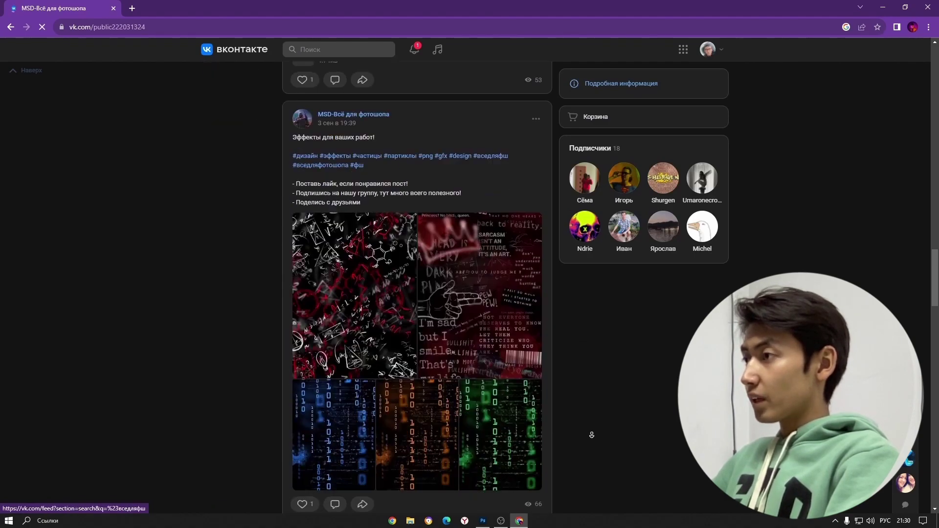
pyautogui.scroll(-15, 592, 435)
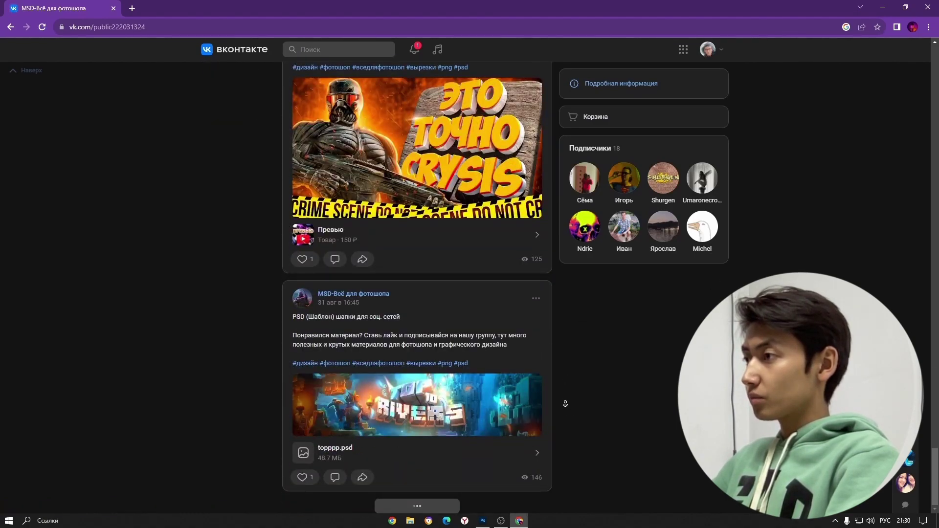
pyautogui.scroll(1, 573, 364)
pyautogui.scroll(-2, 573, 364)
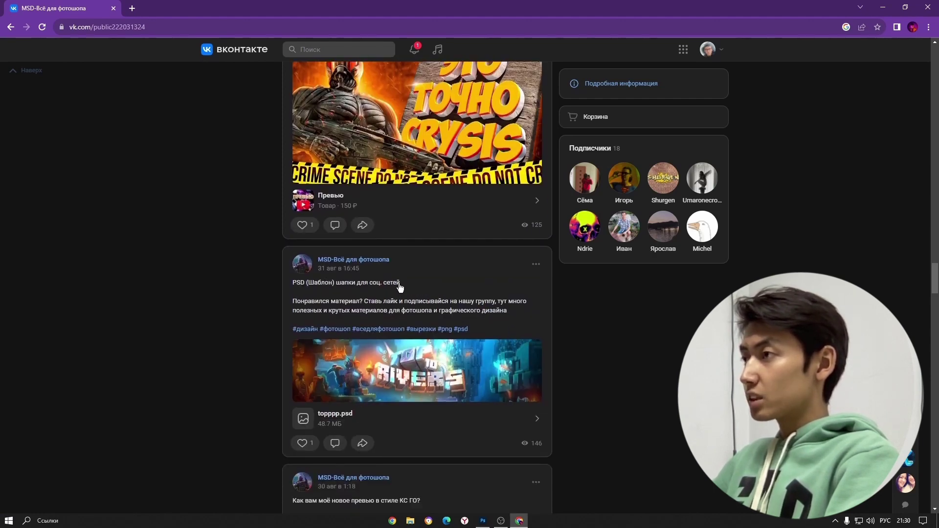
# - Open the PSD header template post and download topppp.psd
pyautogui.click(308, 297)
pyautogui.scroll(-2, 391, 360)
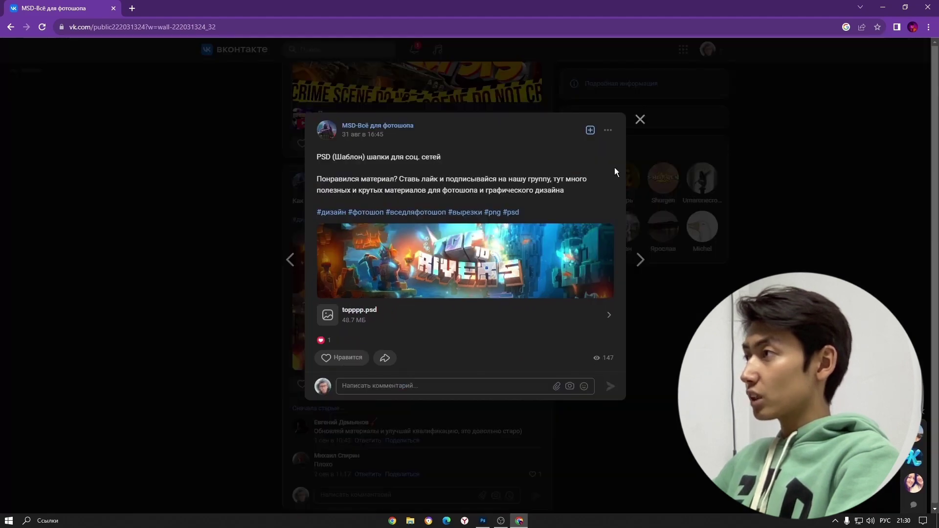
pyautogui.click(640, 121)
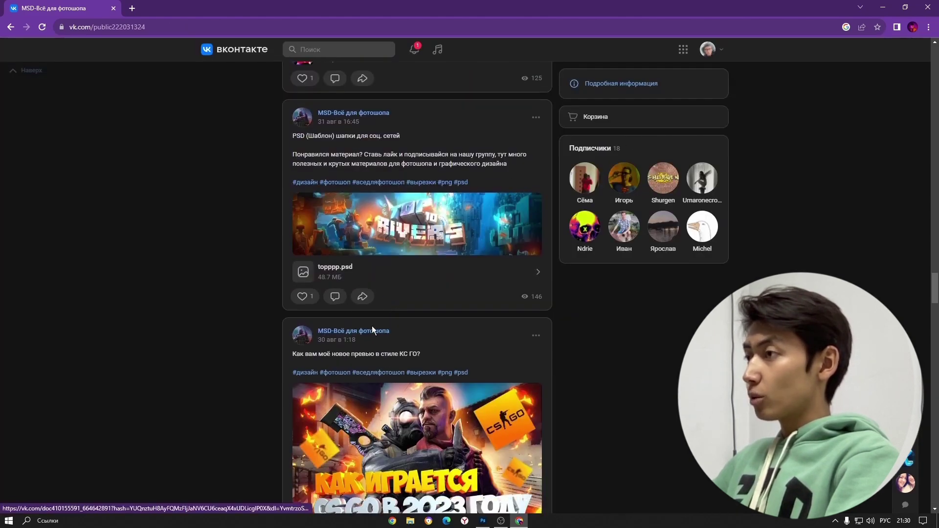
pyautogui.click(333, 268)
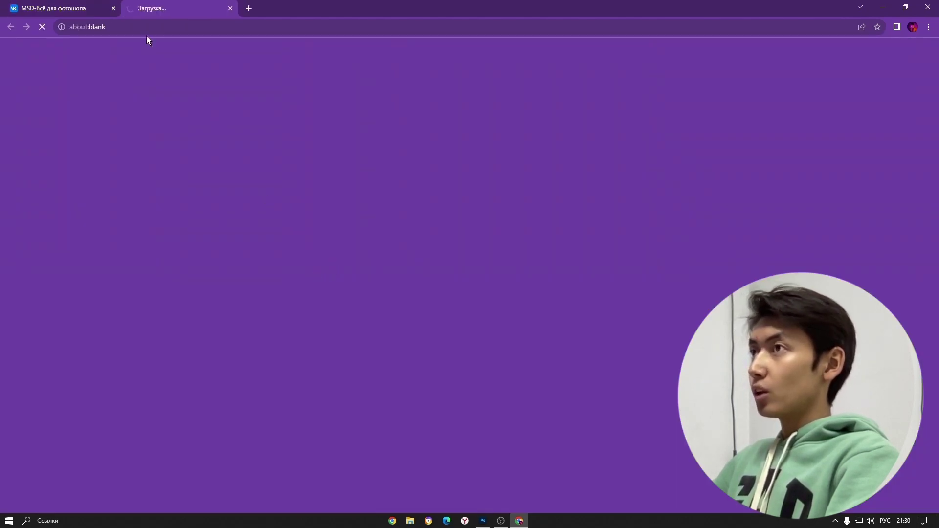
pyautogui.click(64, 9)
pyautogui.scroll(-5, 580, 329)
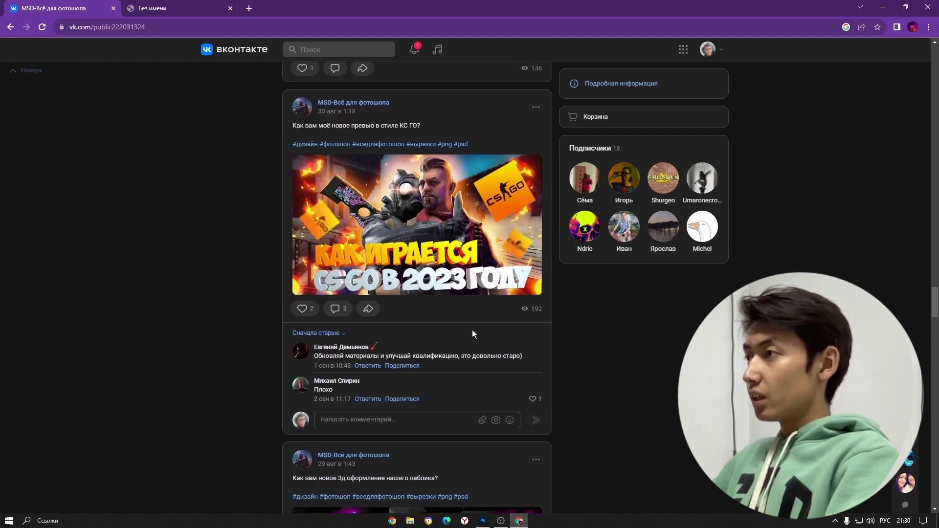
pyautogui.scroll(-15, 423, 326)
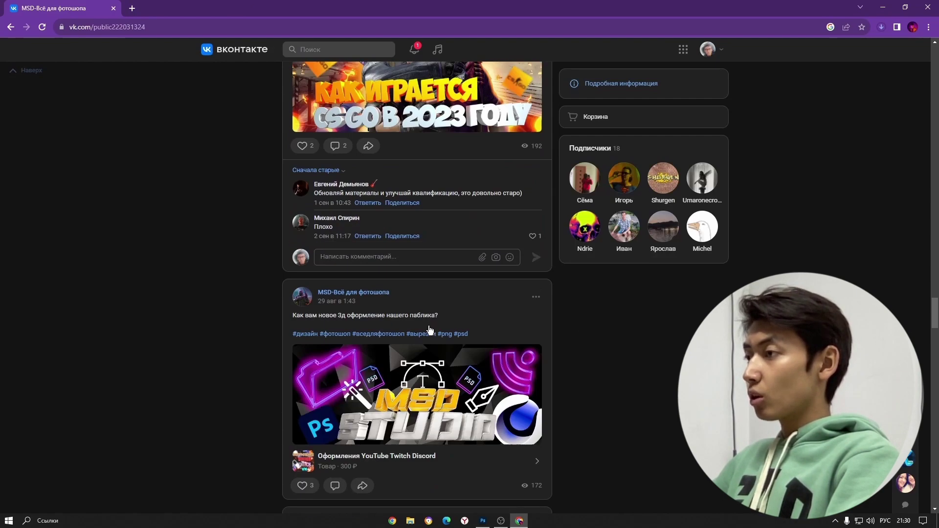
pyautogui.scroll(-5, 423, 327)
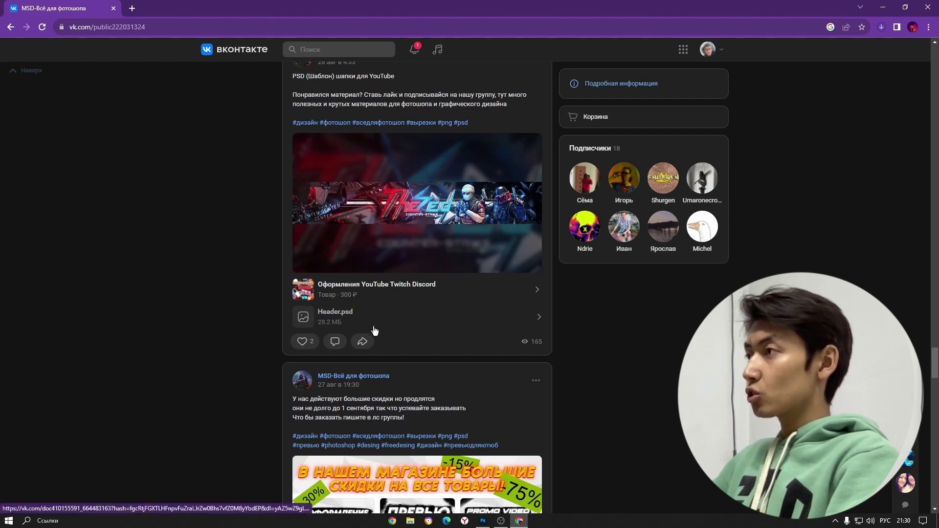
pyautogui.scroll(3, 759, 206)
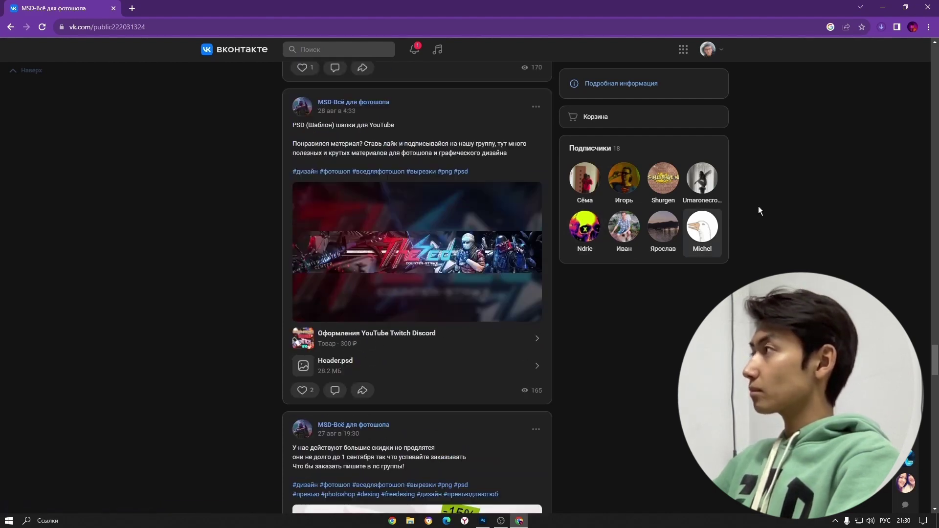
# - Check the topppp.psd download progress and return to Photoshop
pyautogui.click(883, 29)
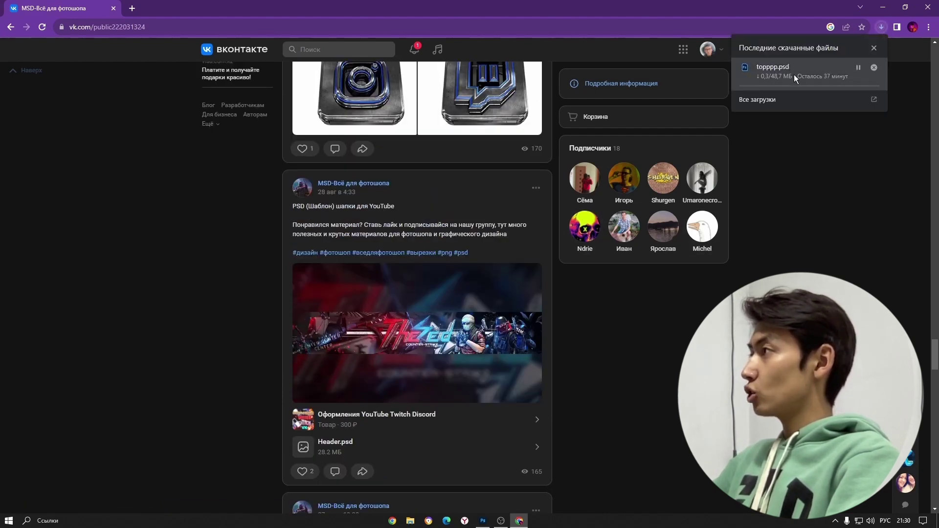
pyautogui.scroll(-2, 537, 412)
pyautogui.click(483, 521)
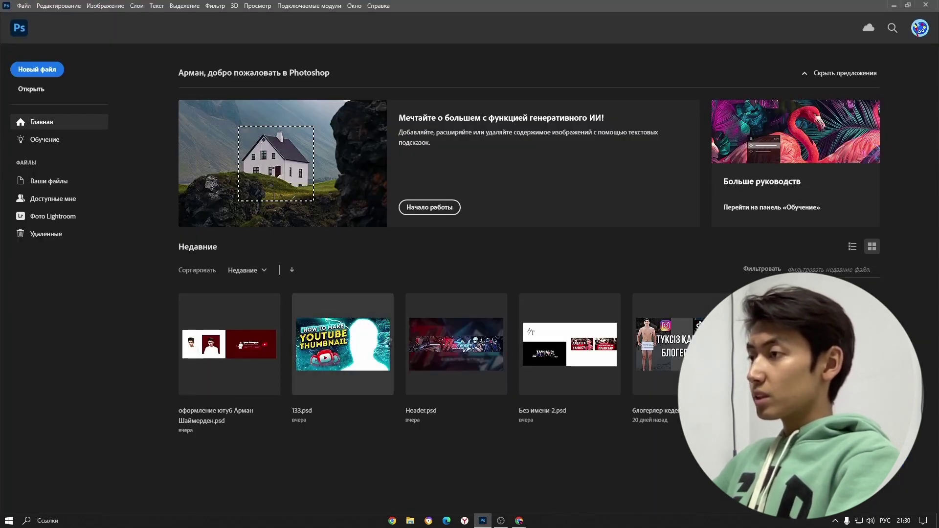
# - Open 133.psd from Recent, expand its Adjustment and Texture layer groups, then close it
pyautogui.click(362, 347)
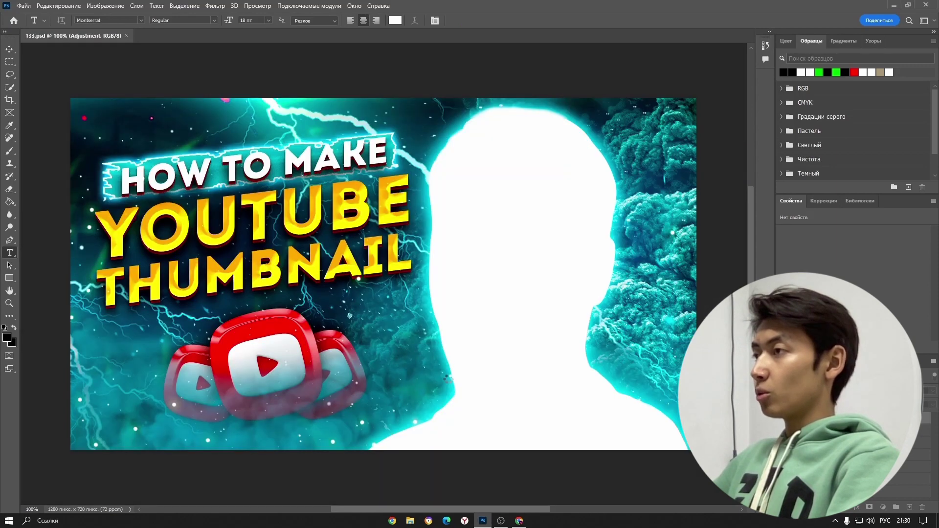
pyautogui.scroll(-4, 468, 277)
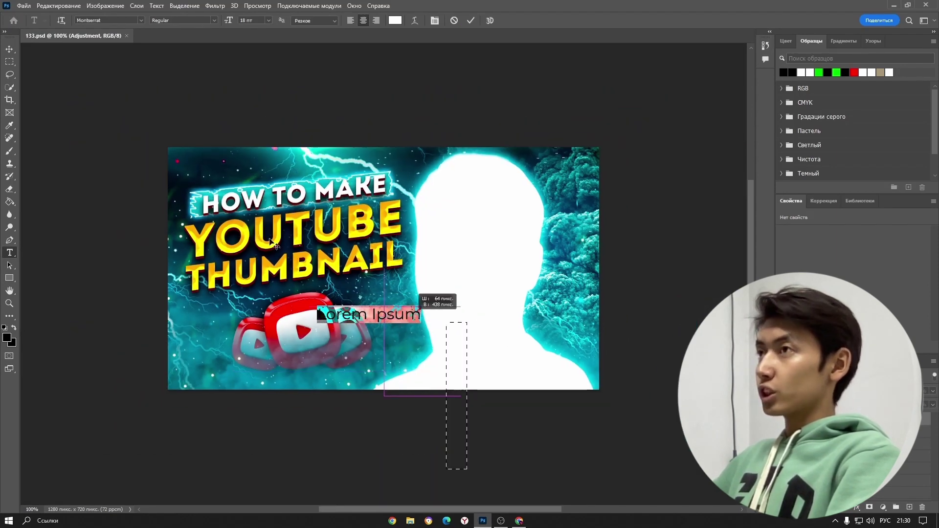
pyautogui.moveTo(272, 242); pyautogui.dragTo(429, 395)
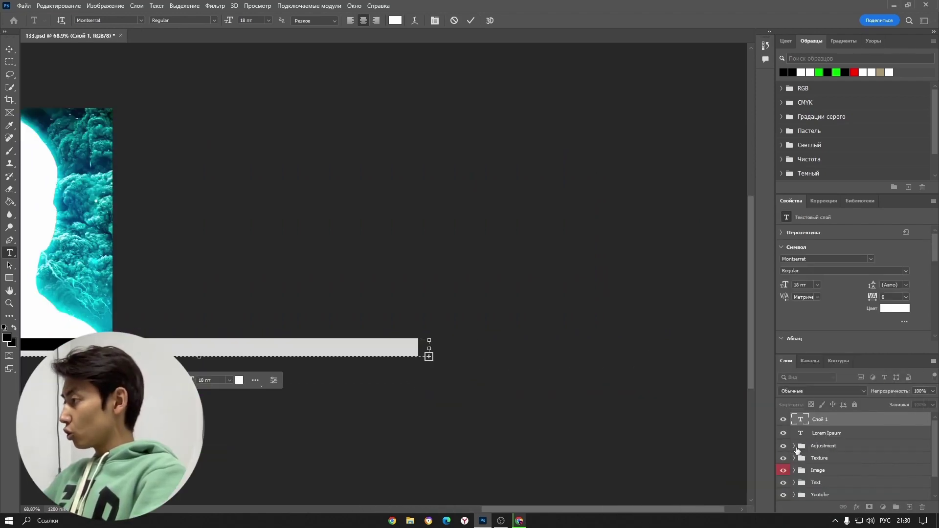
pyautogui.click(795, 447)
pyautogui.scroll(-2, 808, 476)
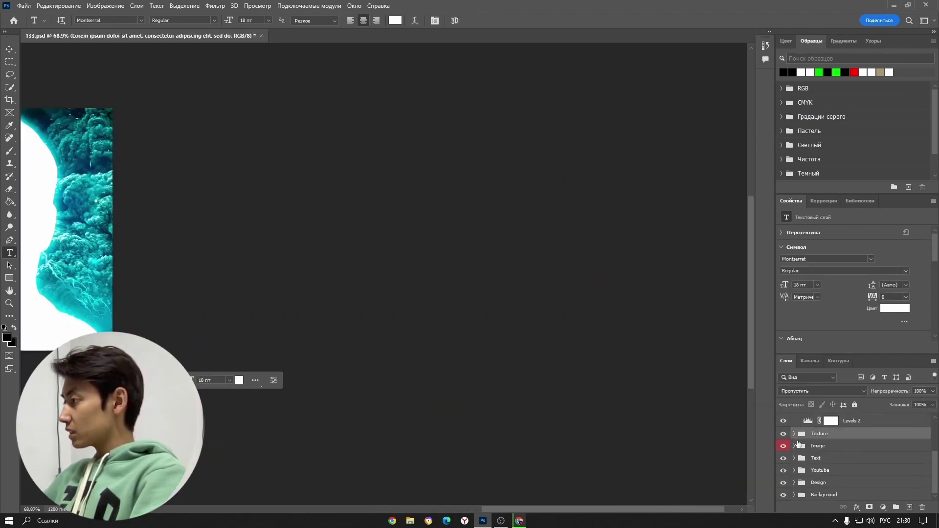
pyautogui.click(815, 433)
pyautogui.scroll(-3, 185, 285)
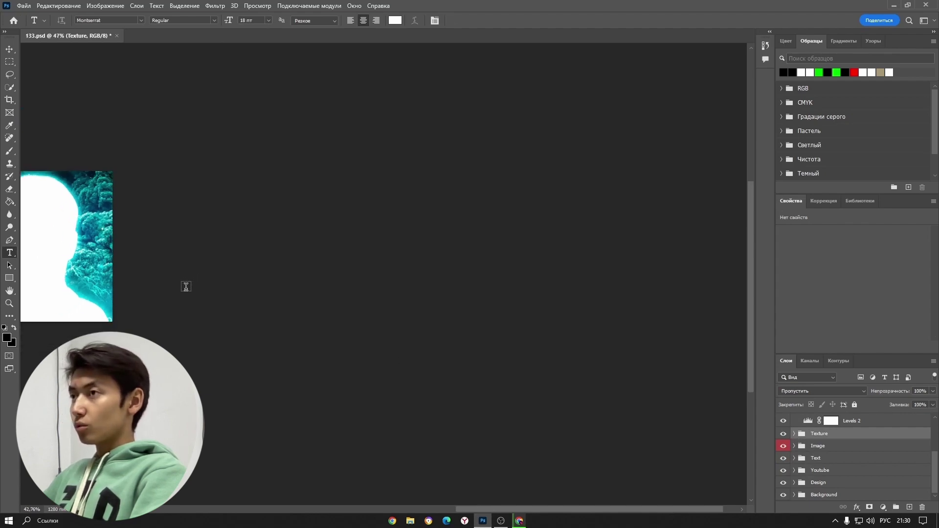
pyautogui.click(122, 36)
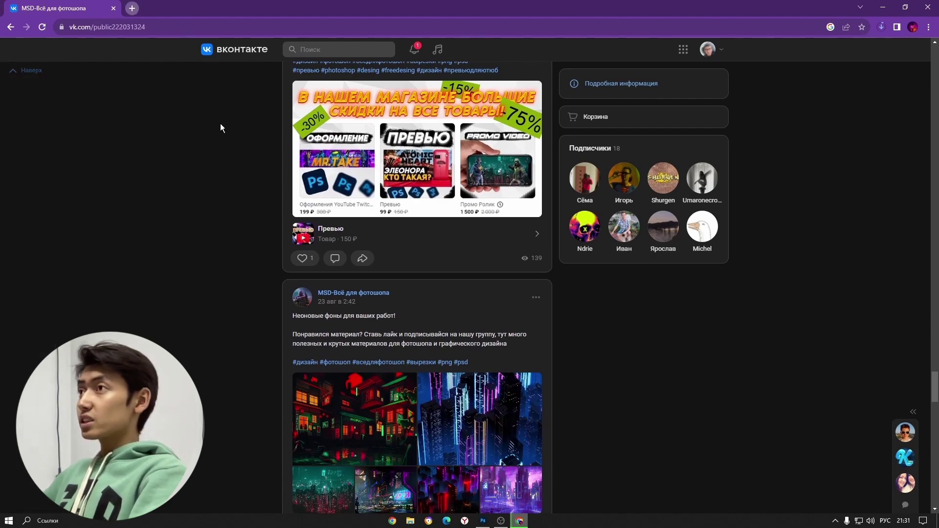
# - In a new tab, search Google for 'шапки для ютуба псд'
pyautogui.hotkey('ctrl', 't')
pyautogui.click(418, 212)
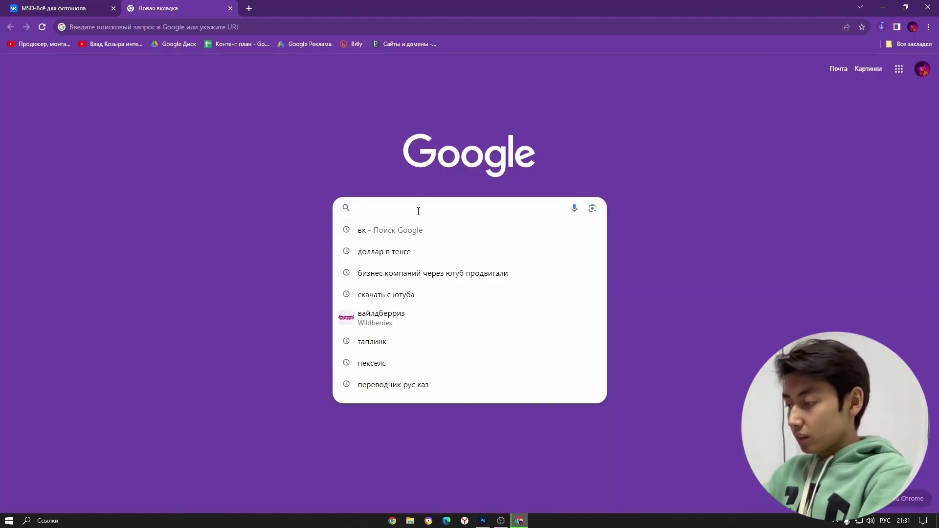
pyautogui.write('шапки для ю')
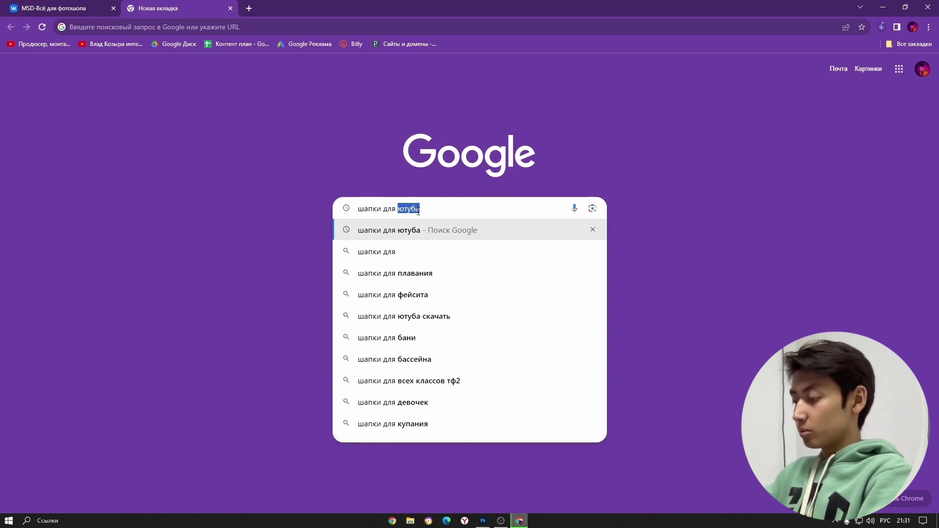
pyautogui.write('туба псд')
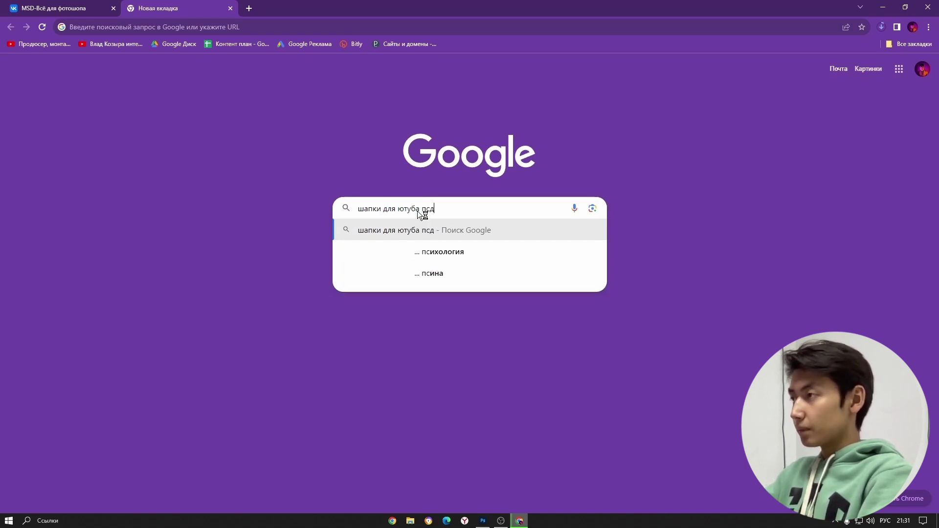
pyautogui.press('Return')
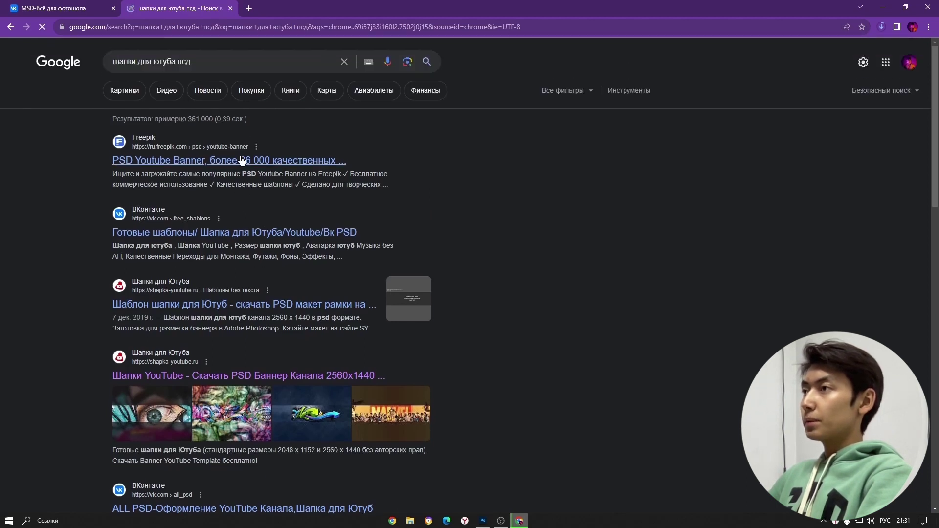
# - Browse the shapka-youtube.ru header templates, then switch back to Photoshop
pyautogui.scroll(-2, 189, 272)
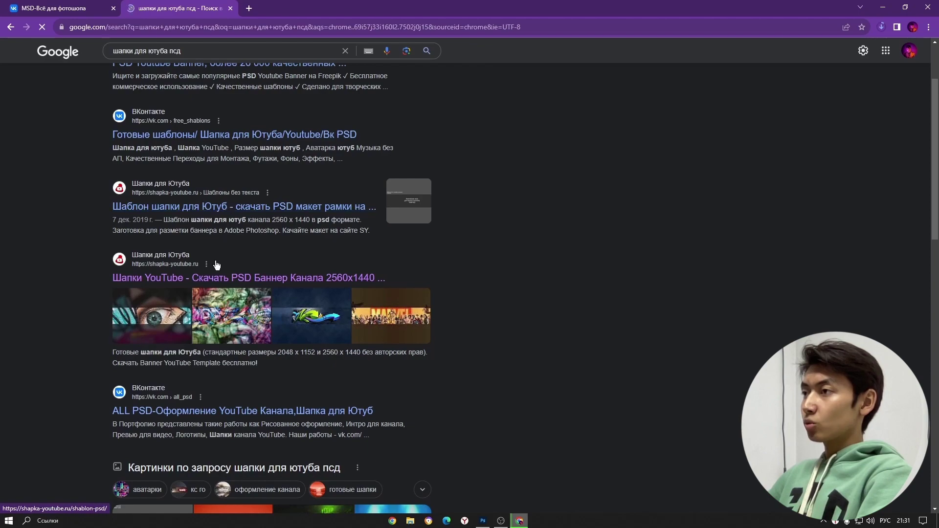
pyautogui.scroll(-5, 377, 318)
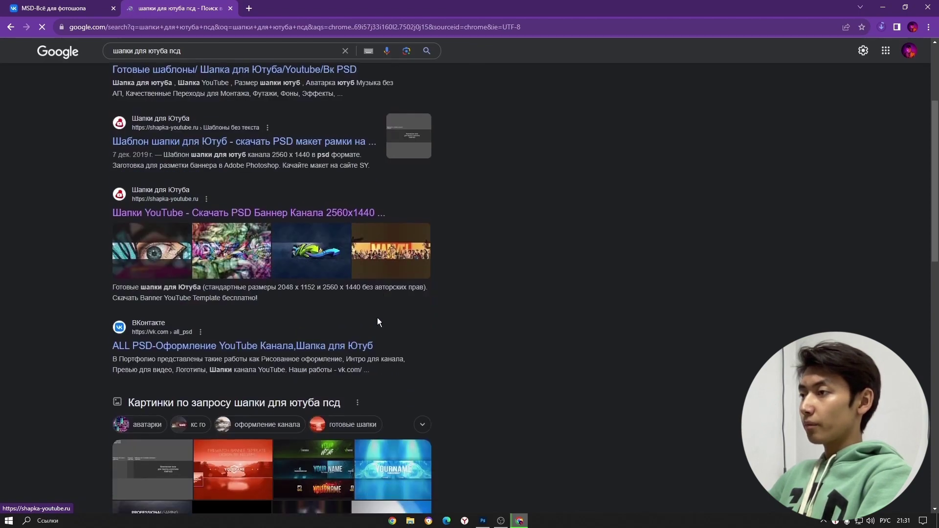
pyautogui.scroll(-5, 280, 194)
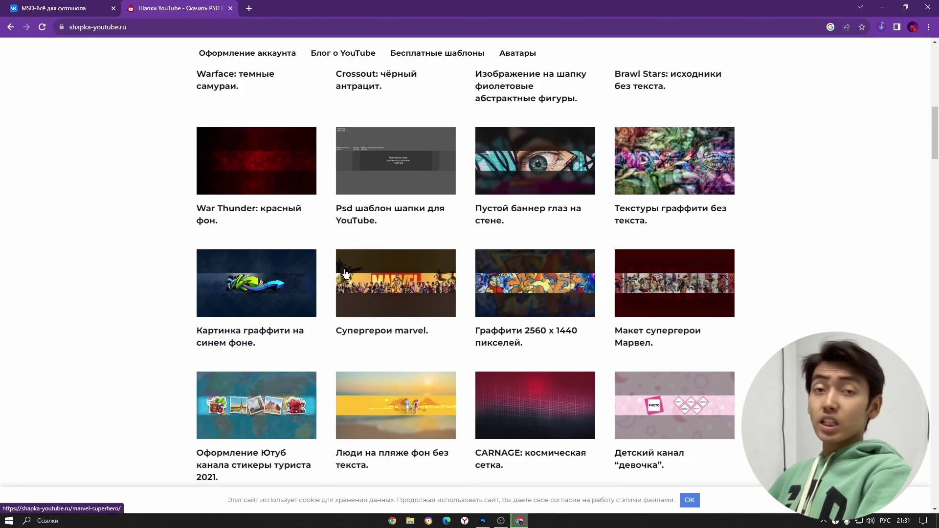
pyautogui.scroll(-8, 558, 317)
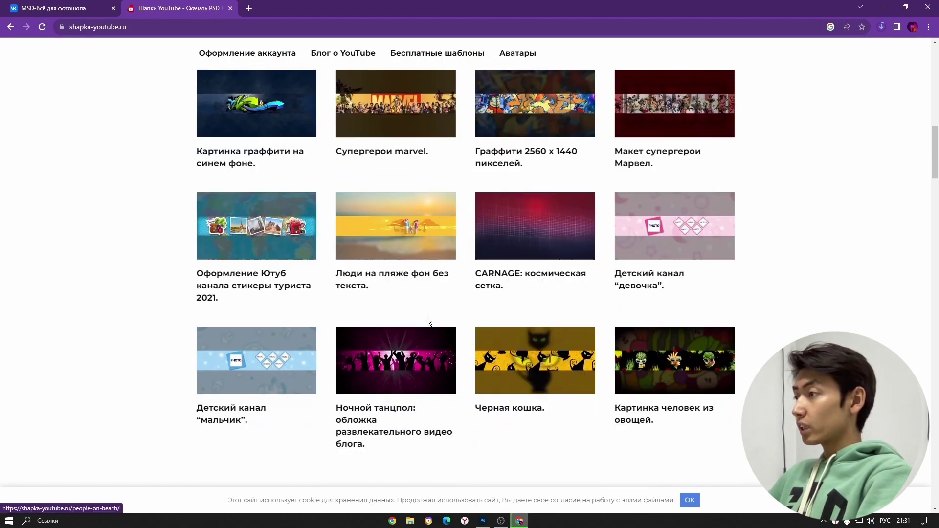
pyautogui.scroll(-11, 586, 318)
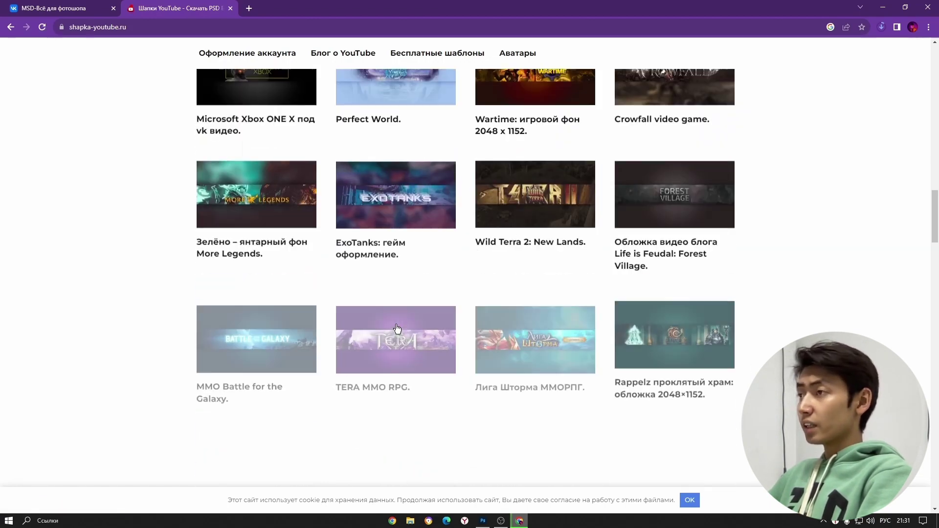
pyautogui.scroll(20, 780, 150)
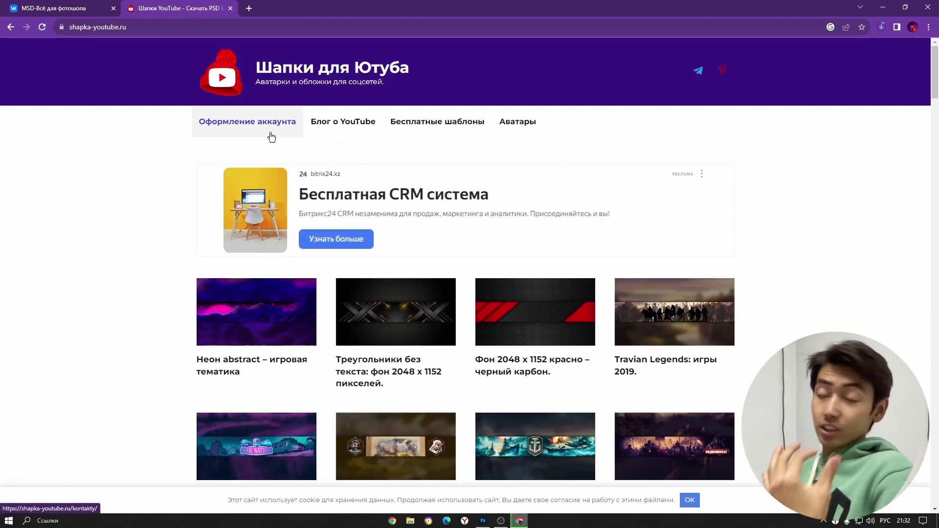
pyautogui.hotkey('alt', 'Tab')
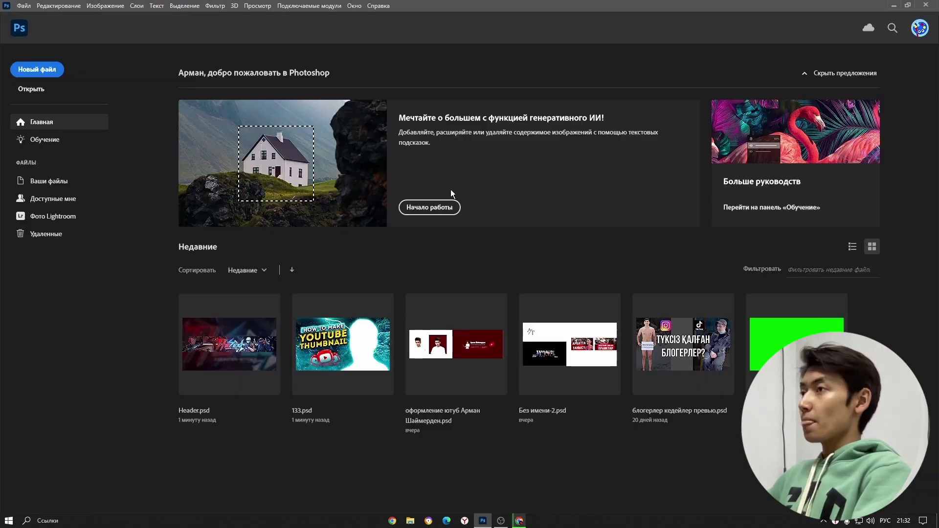
# - Minimize Photoshop and OBS, then open the YouTube design project folder on the desktop
pyautogui.click(892, 5)
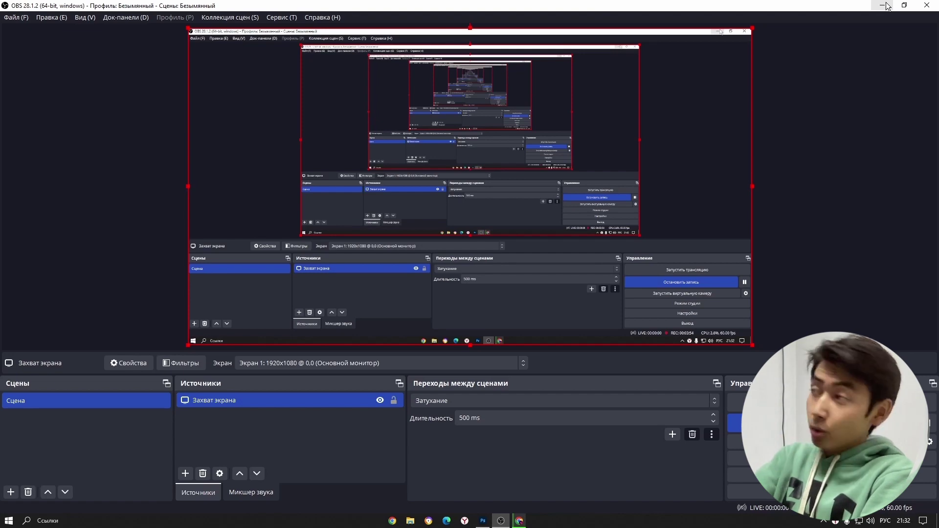
pyautogui.click(884, 5)
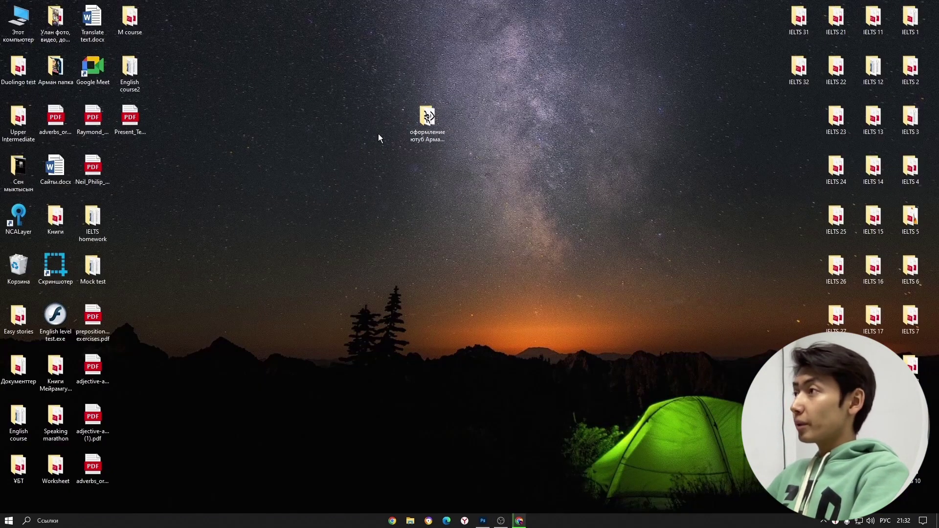
pyautogui.click(427, 114)
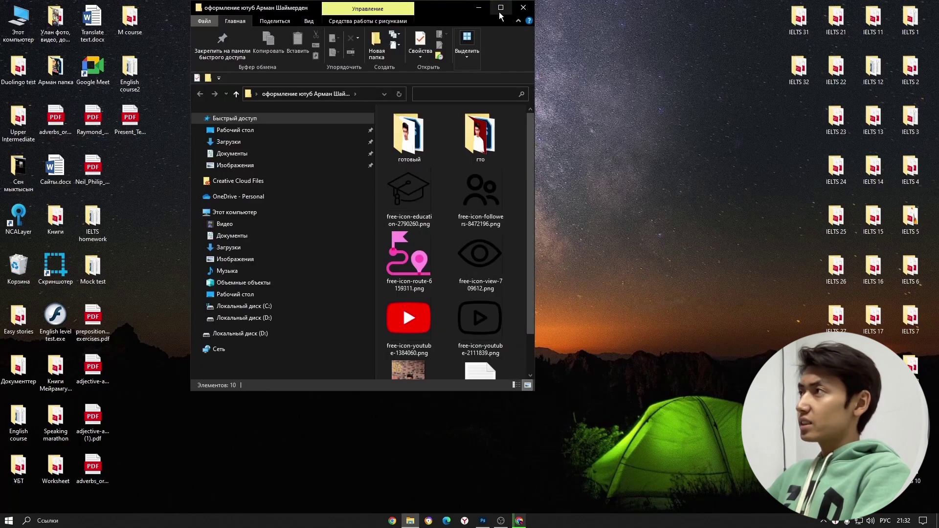
# - Maximize Explorer and open the PSD banner design from the готовый folder
pyautogui.click(500, 14)
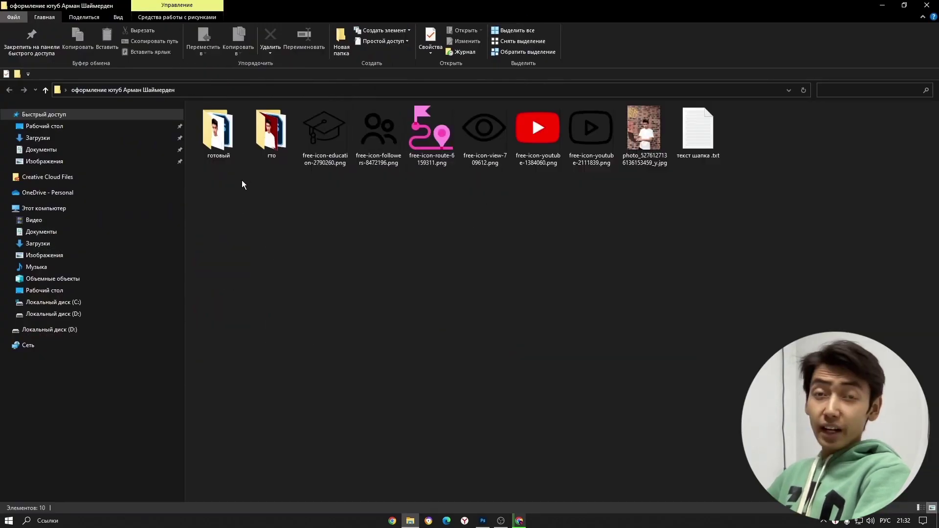
pyautogui.doubleClick(230, 129)
pyautogui.doubleClick(329, 135)
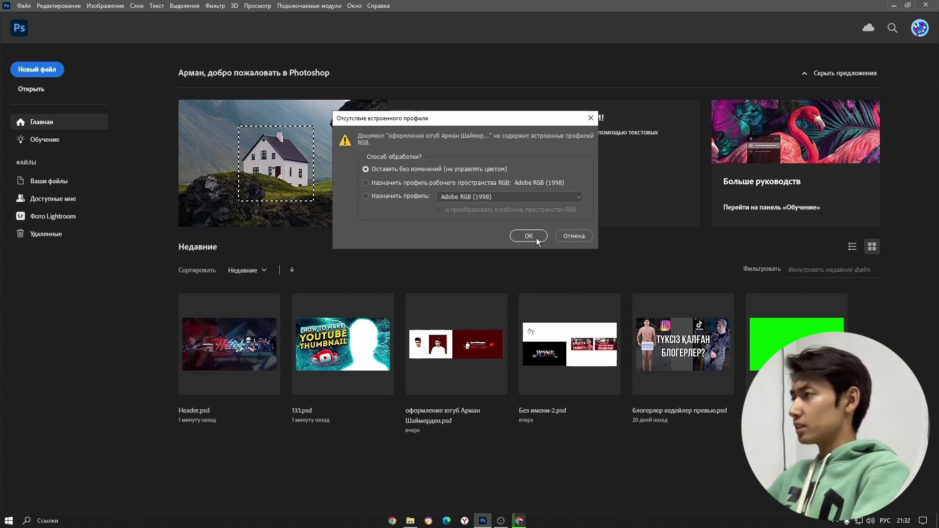
# - Open the banner without colour management and close the Properties panel group
pyautogui.click(533, 237)
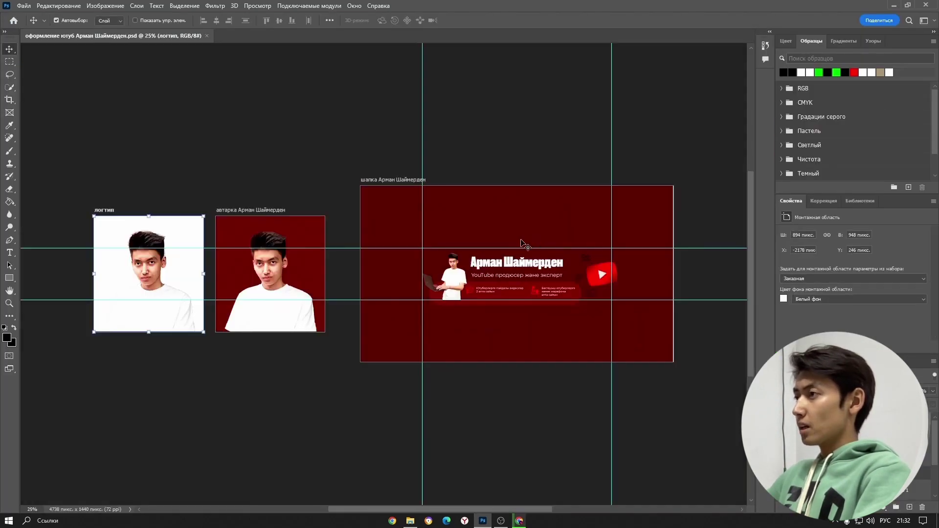
pyautogui.scroll(5, 646, 267)
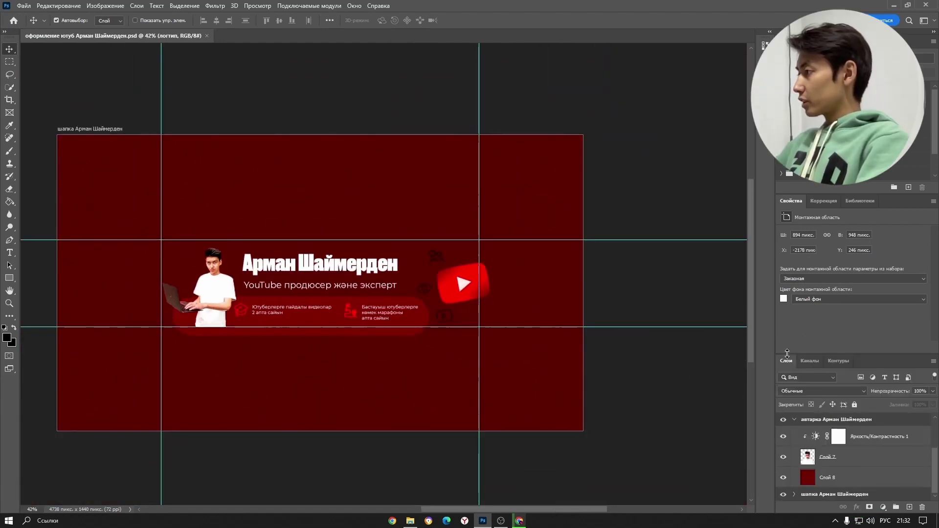
pyautogui.moveTo(787, 354); pyautogui.dragTo(787, 287)
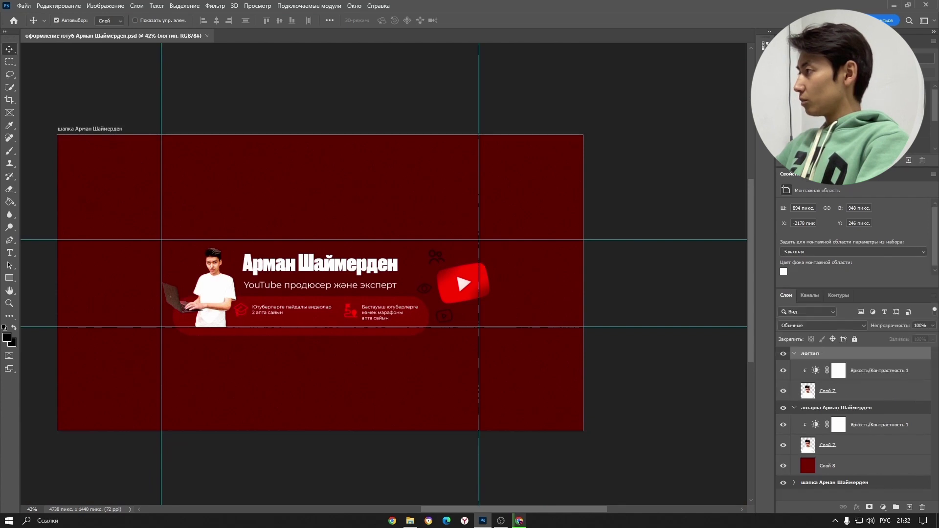
pyautogui.rightClick(875, 177)
pyautogui.click(843, 203)
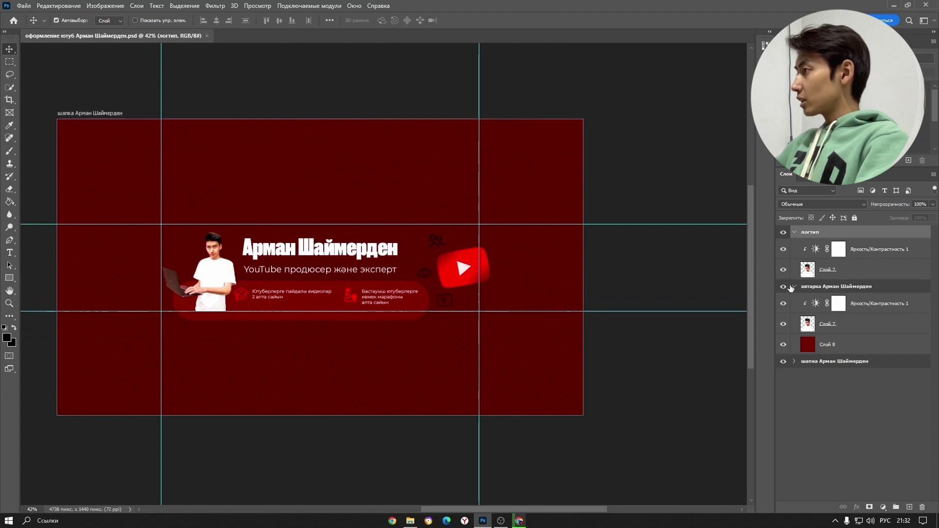
# - Collapse the avatar and logo groups, expand the шапка group and hide Слой 6
pyautogui.click(795, 287)
pyautogui.click(794, 233)
pyautogui.click(794, 259)
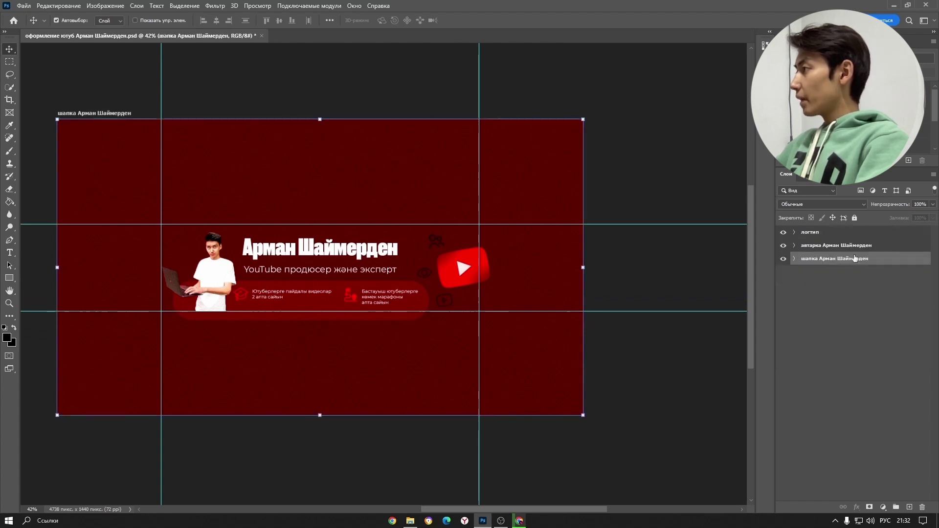
pyautogui.click(795, 259)
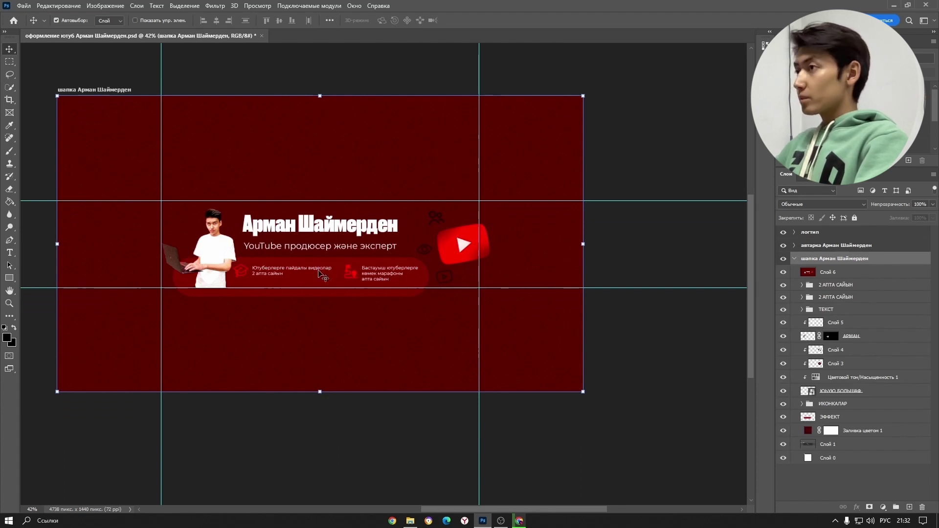
pyautogui.click(788, 272)
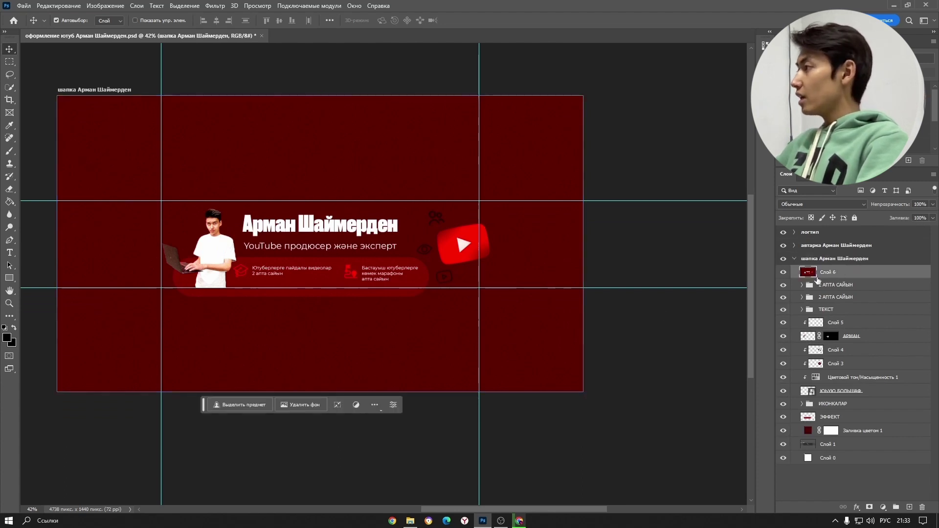
pyautogui.click(784, 273)
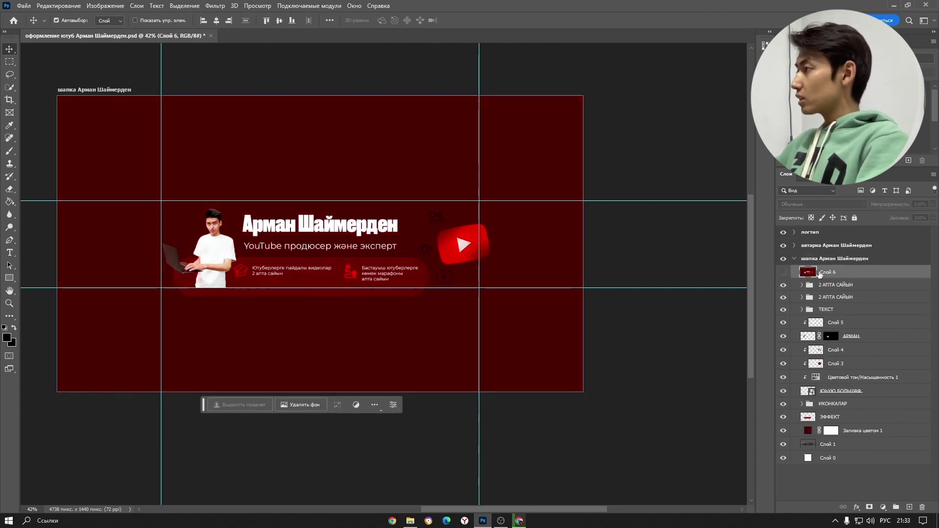
pyautogui.click(783, 272)
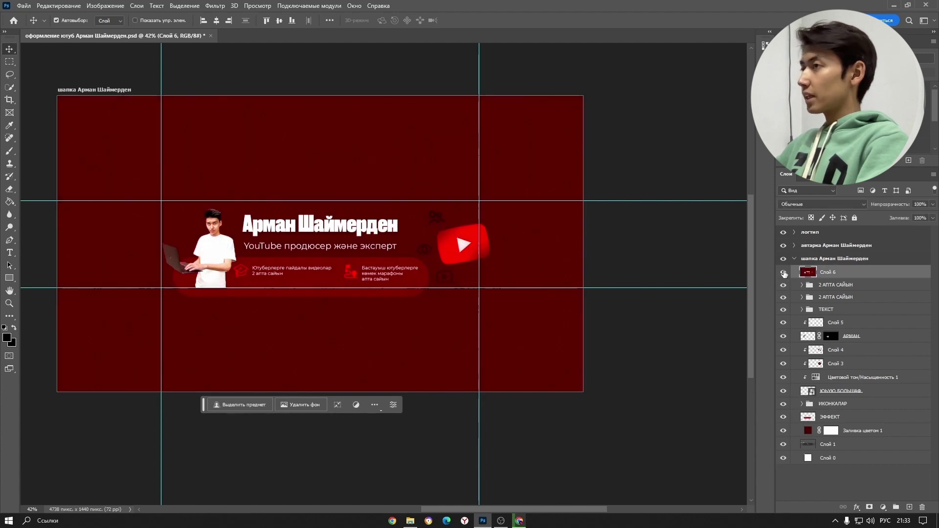
pyautogui.click(852, 287)
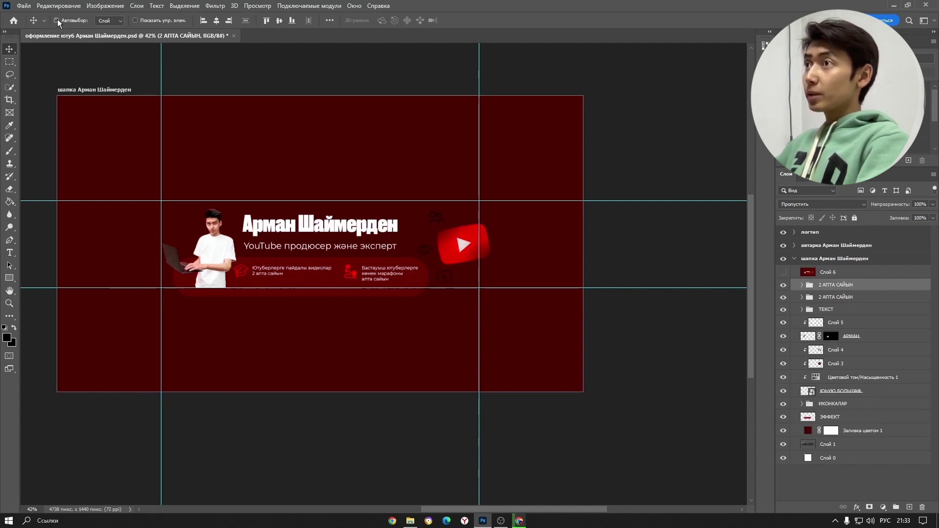
# - Zoom into the banner and pick the name headline text layer on the canvas
pyautogui.scroll(2, 250, 238)
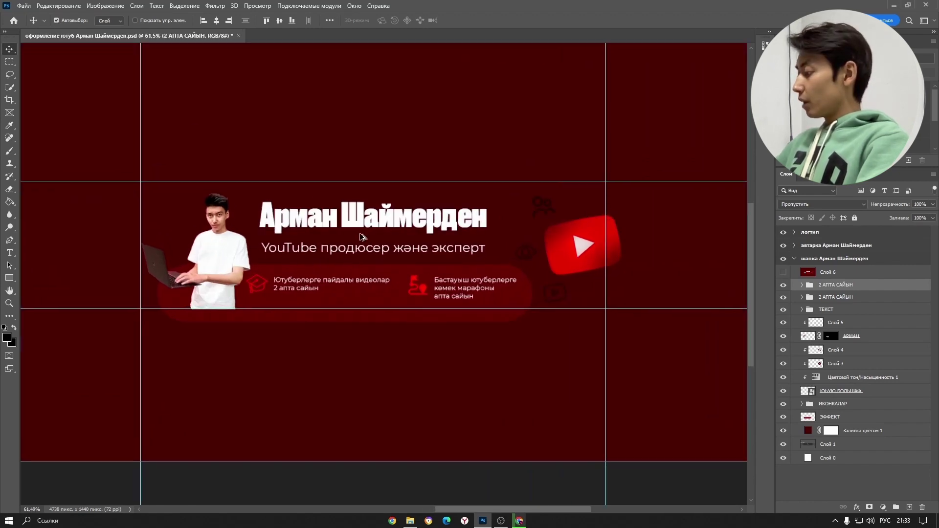
pyautogui.scroll(2, 362, 237)
pyautogui.scroll(-2, 362, 237)
pyautogui.scroll(3, 362, 236)
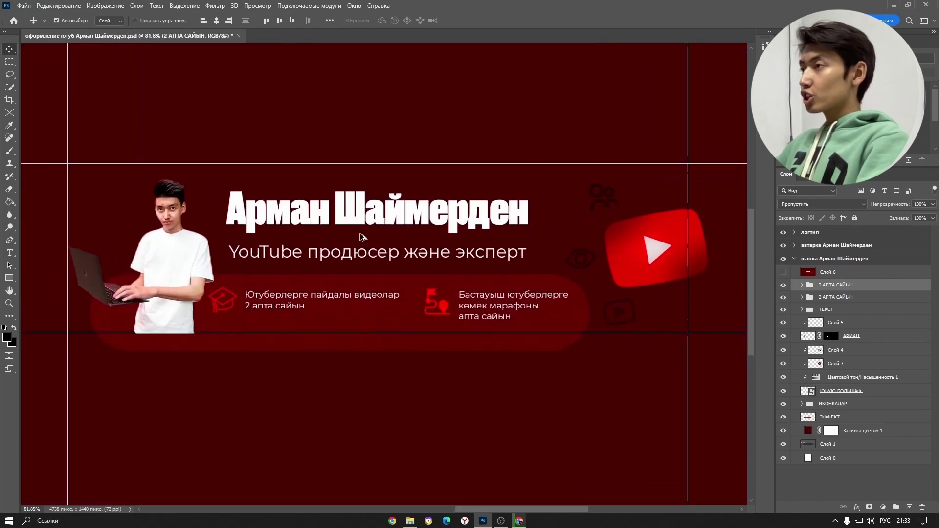
pyautogui.scroll(1, 362, 237)
pyautogui.scroll(-1, 362, 237)
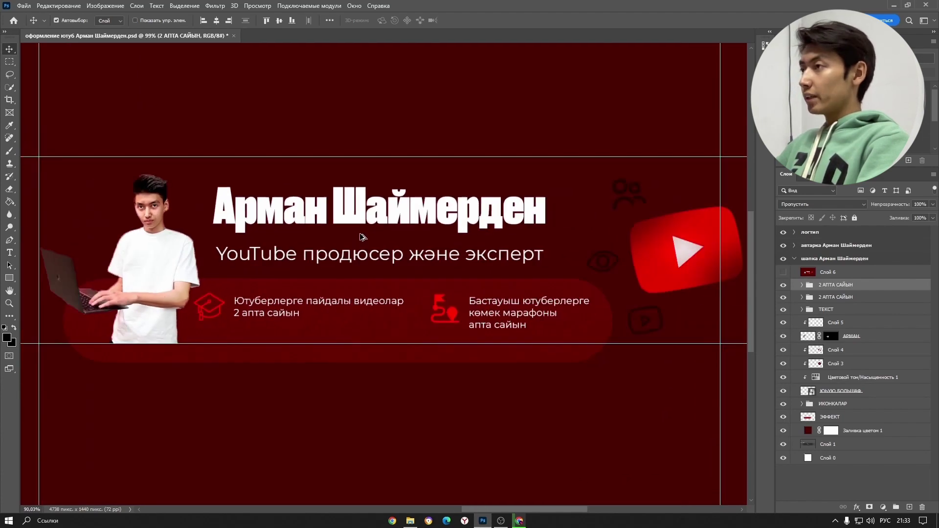
pyautogui.scroll(3, 362, 237)
pyautogui.scroll(-1, 362, 237)
pyautogui.scroll(2, 362, 236)
pyautogui.scroll(-4, 362, 237)
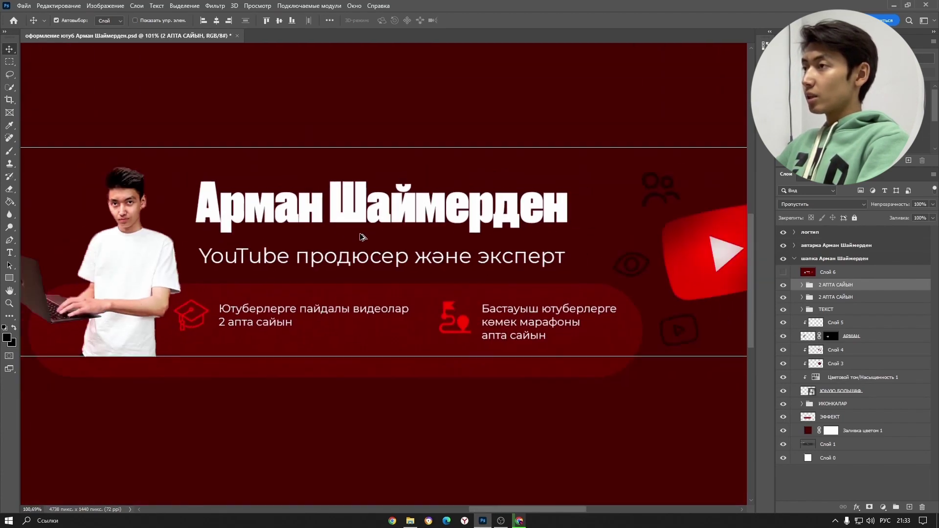
pyautogui.scroll(2, 318, 243)
pyautogui.hscroll(-2, 319, 243)
pyautogui.scroll(-1, 440, 220)
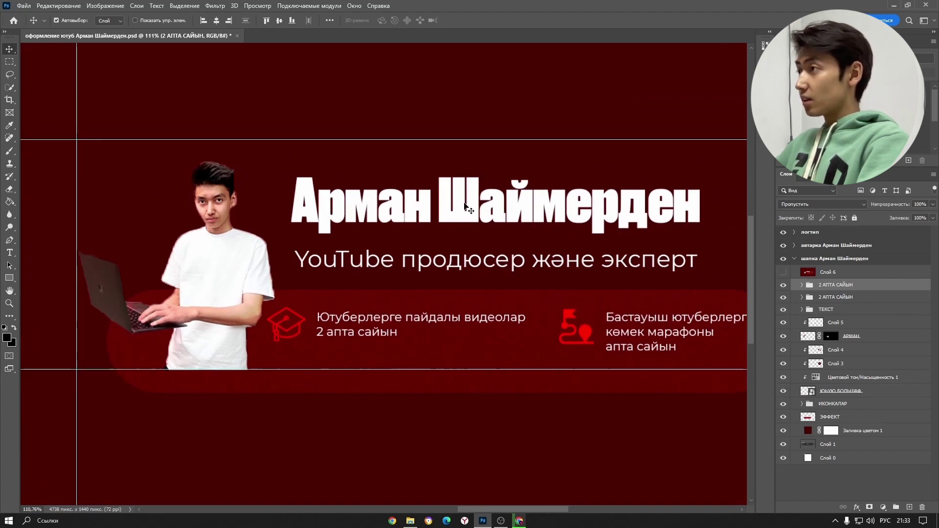
pyautogui.click(465, 207)
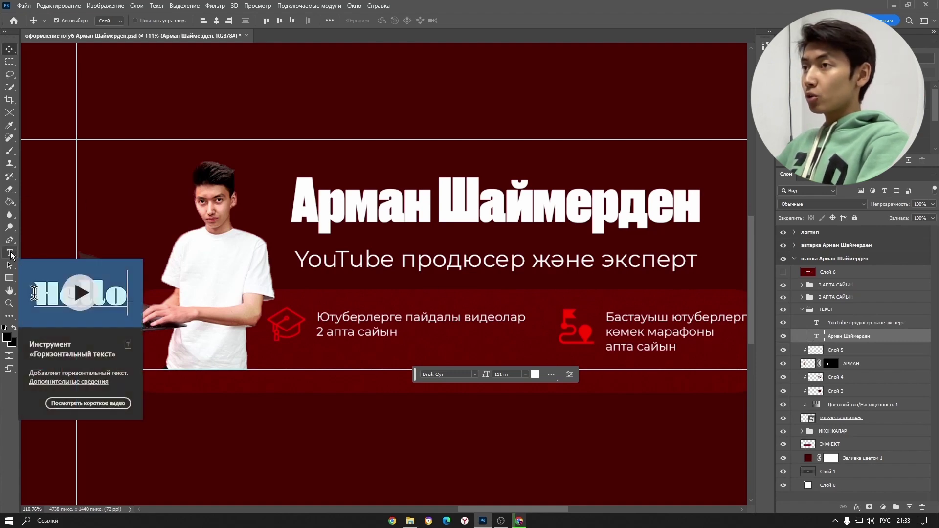
# - With the Type tool, replace the headline's first name and surname with new ones
pyautogui.click(10, 253)
pyautogui.click(377, 233)
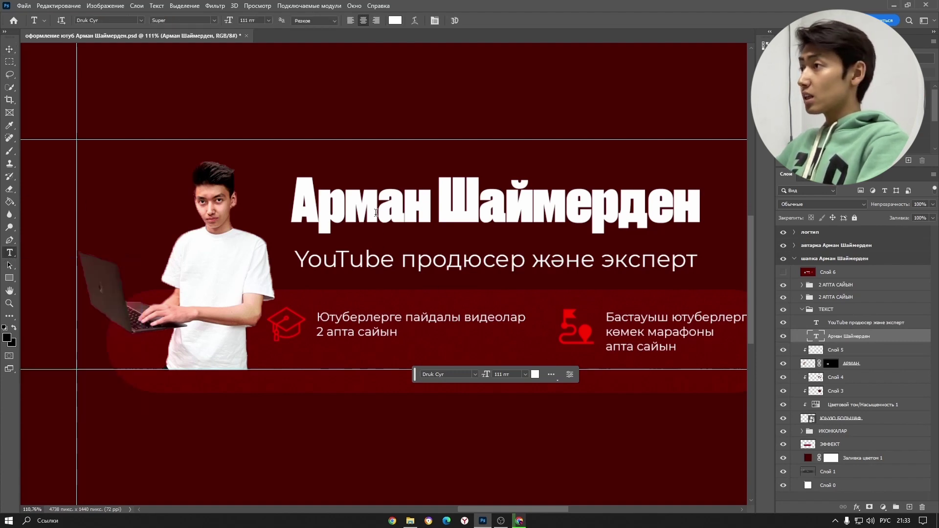
pyautogui.moveTo(293, 202); pyautogui.dragTo(433, 206)
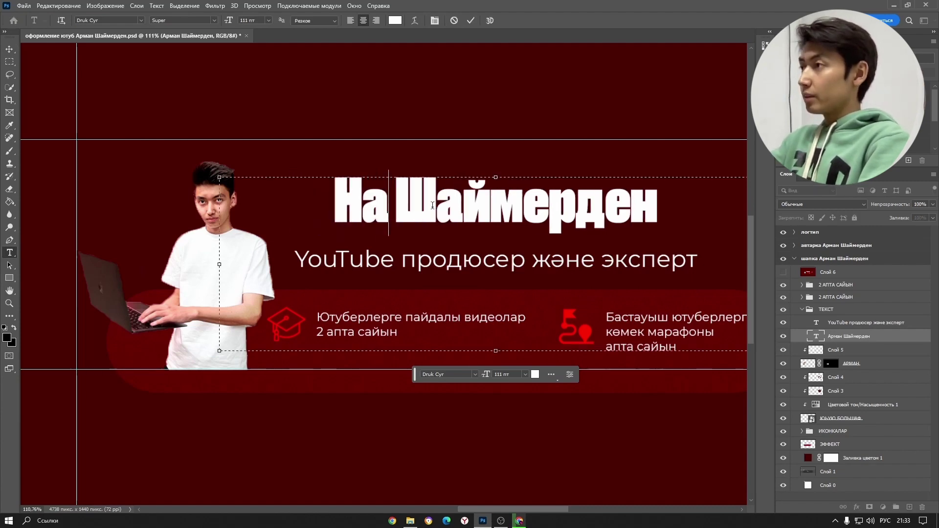
pyautogui.moveTo(466, 206); pyautogui.dragTo(731, 214)
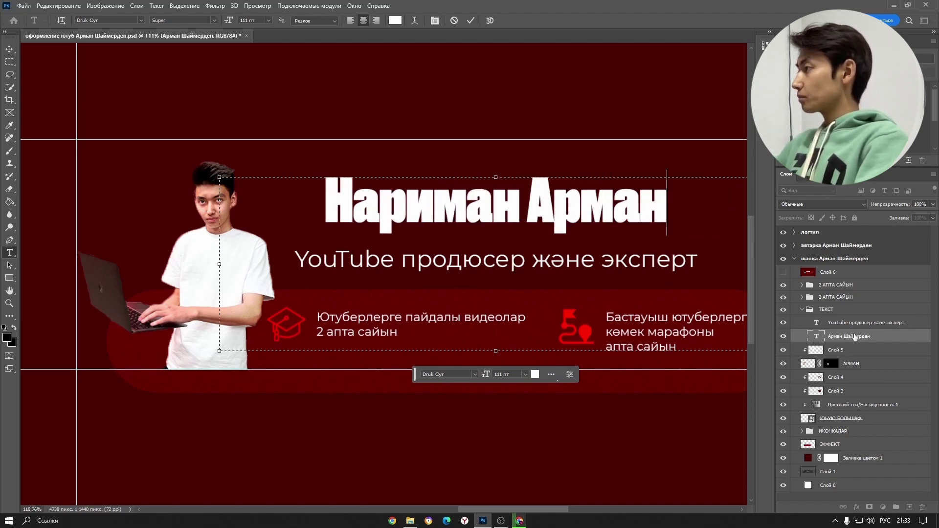
pyautogui.click(471, 21)
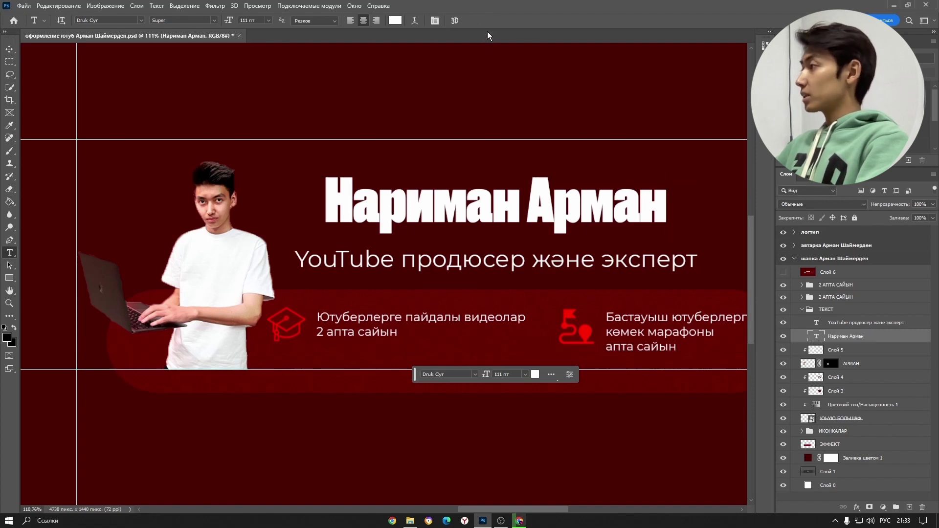
# - Replace 'YouTube продюсер' in the subtitle with 'Дәрігер' using the Kazakh keyboard, then commit
pyautogui.click(871, 324)
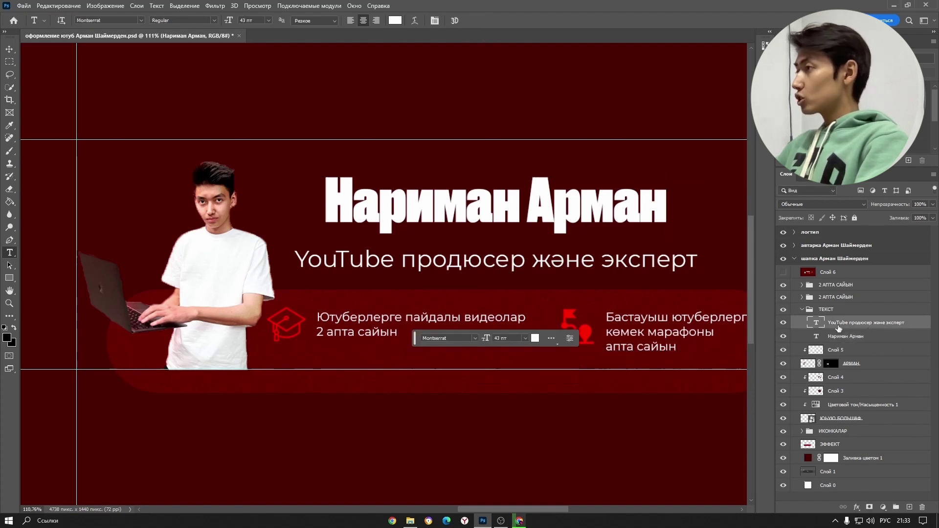
pyautogui.click(461, 275)
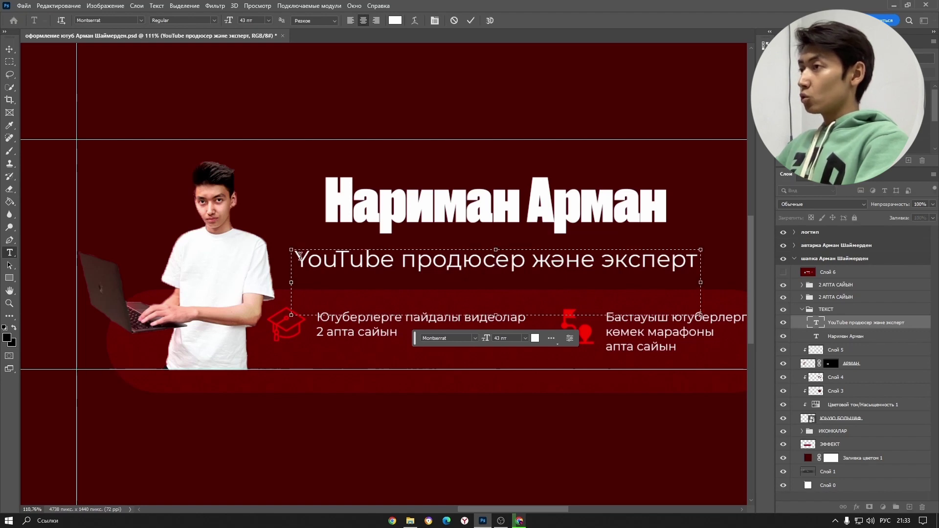
pyautogui.moveTo(300, 256); pyautogui.dragTo(532, 258)
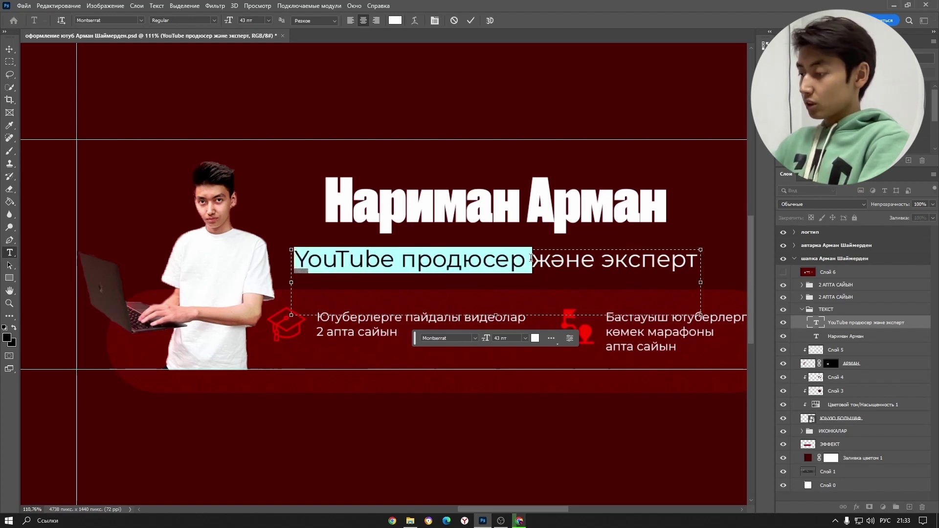
pyautogui.write('Д2р34гер')
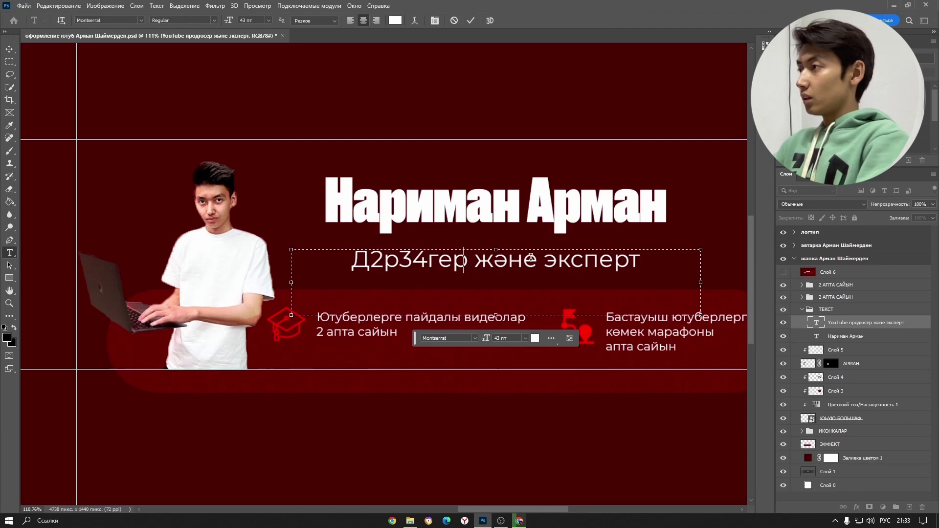
pyautogui.press('BackSpace')
pyautogui.press('BackSpace')
pyautogui.press('BackSpace')
pyautogui.press('BackSpace')
pyautogui.press('BackSpace')
pyautogui.press('BackSpace')
pyautogui.press('BackSpace')
pyautogui.press('super+space')
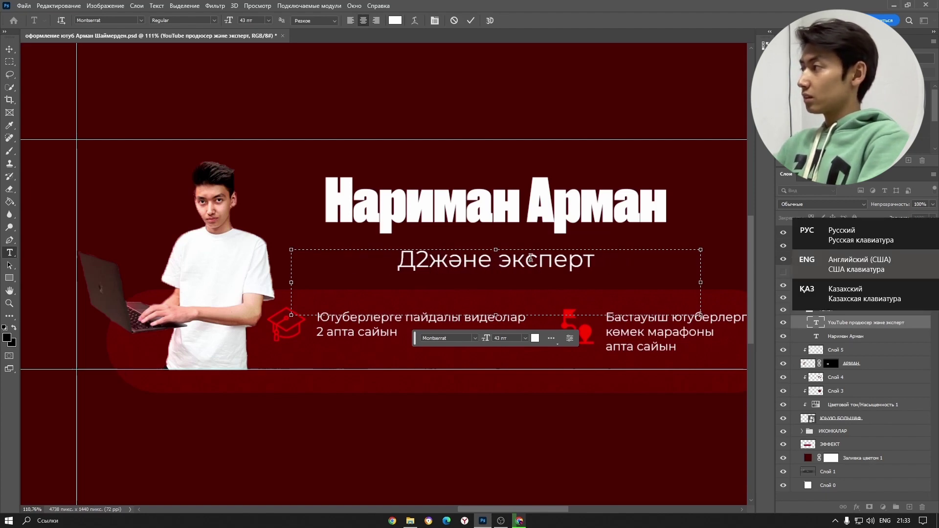
pyautogui.press('super+space')
pyautogui.press('BackSpace')
pyautogui.write('ә')
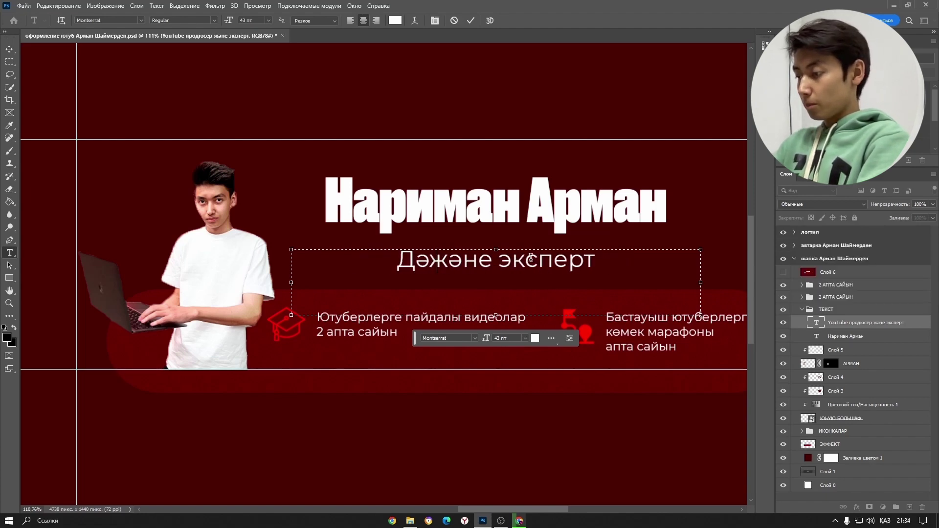
pyautogui.write('рігер')
pyautogui.moveTo(547, 261); pyautogui.dragTo(635, 275)
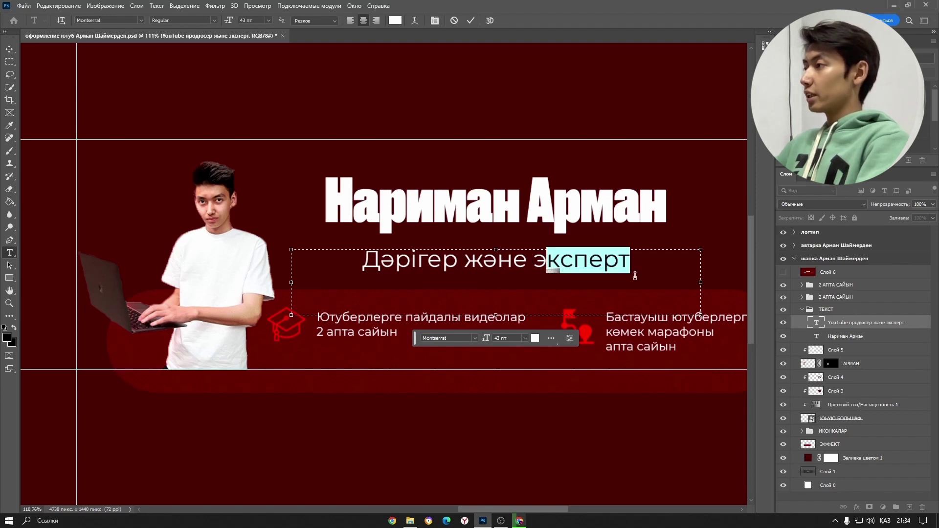
pyautogui.scroll(-1, 635, 275)
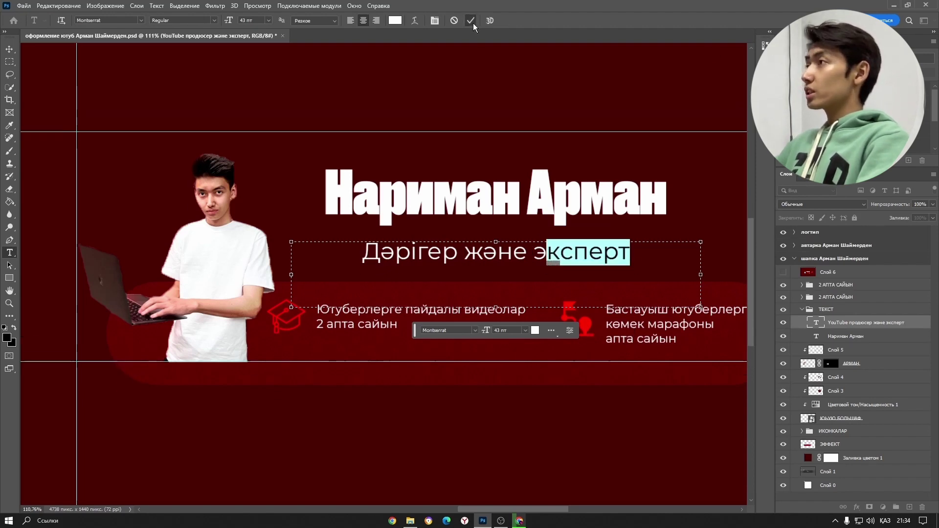
pyautogui.click(471, 20)
pyautogui.scroll(-1, 343, 244)
pyautogui.scroll(2, 294, 235)
pyautogui.scroll(-2, 232, 228)
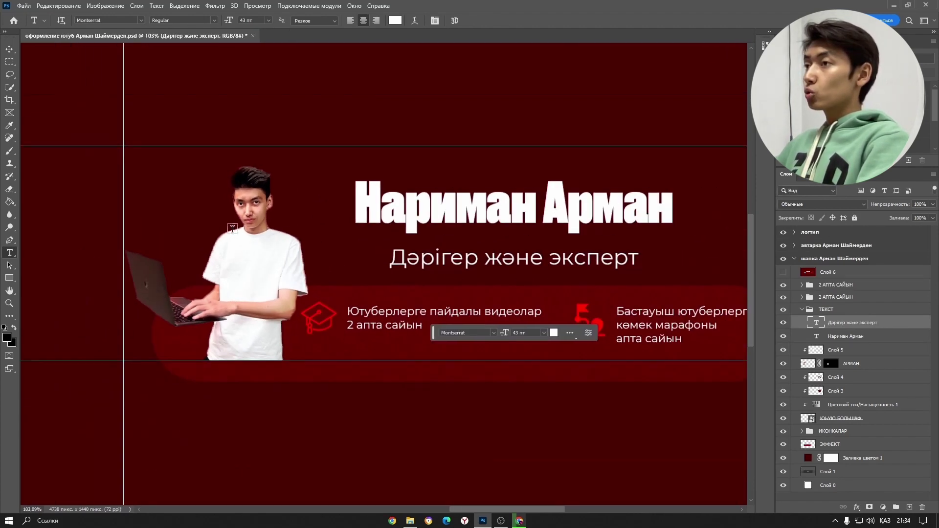
pyautogui.click(10, 49)
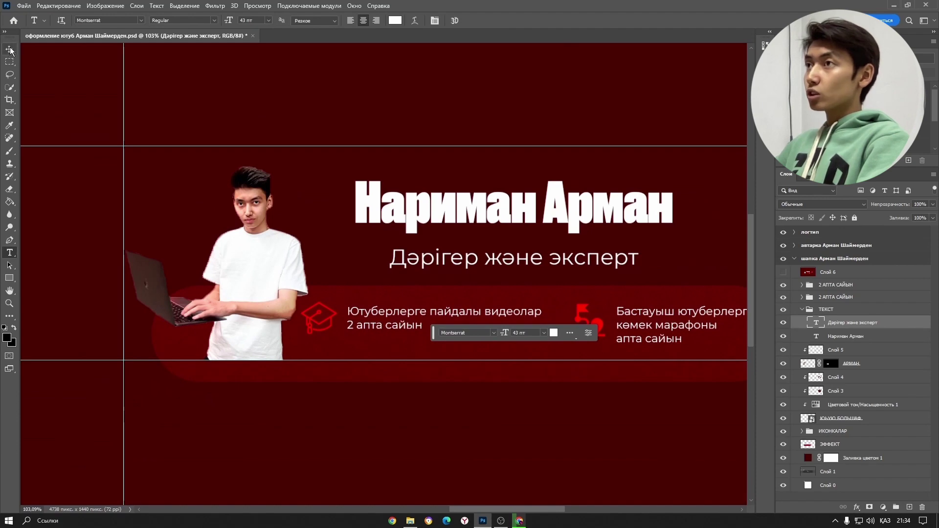
pyautogui.click(246, 212)
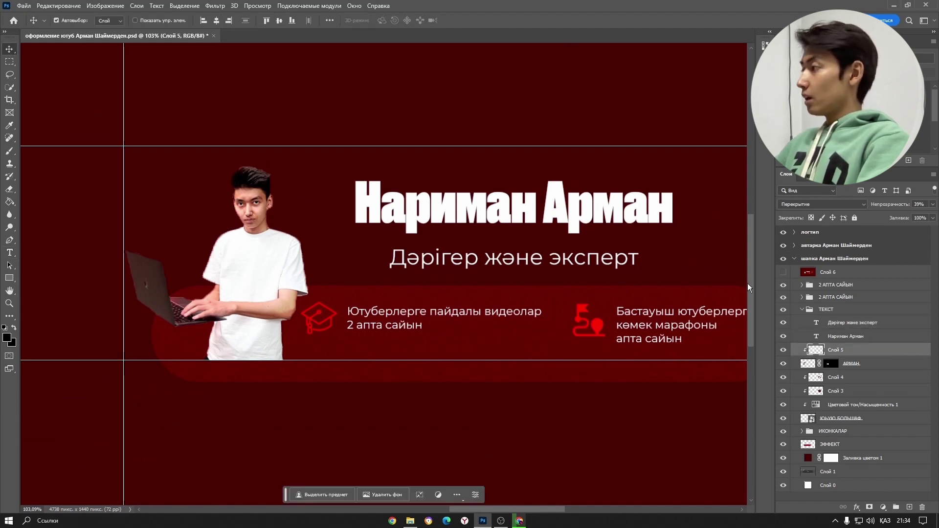
pyautogui.click(783, 351)
pyautogui.click(782, 364)
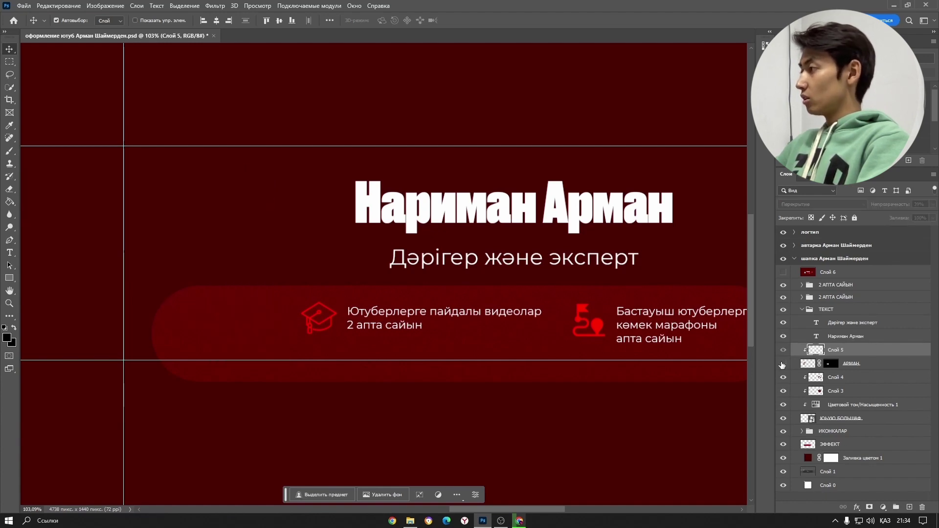
pyautogui.click(783, 364)
pyautogui.click(783, 364)
pyautogui.click(876, 363)
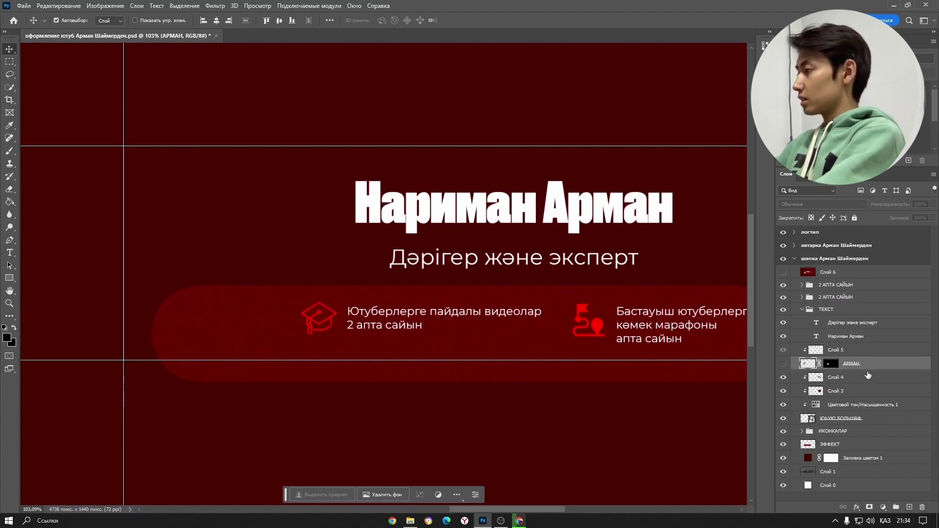
pyautogui.click(784, 364)
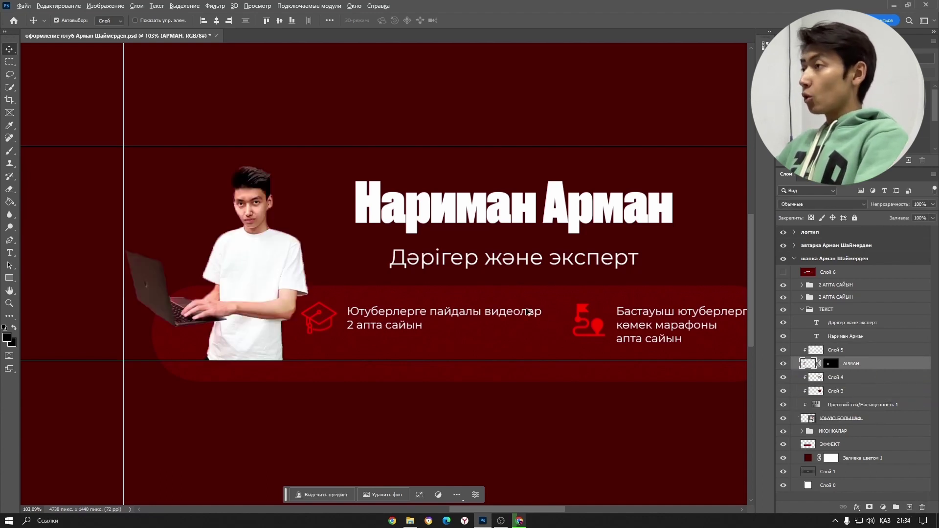
pyautogui.scroll(-3, 528, 312)
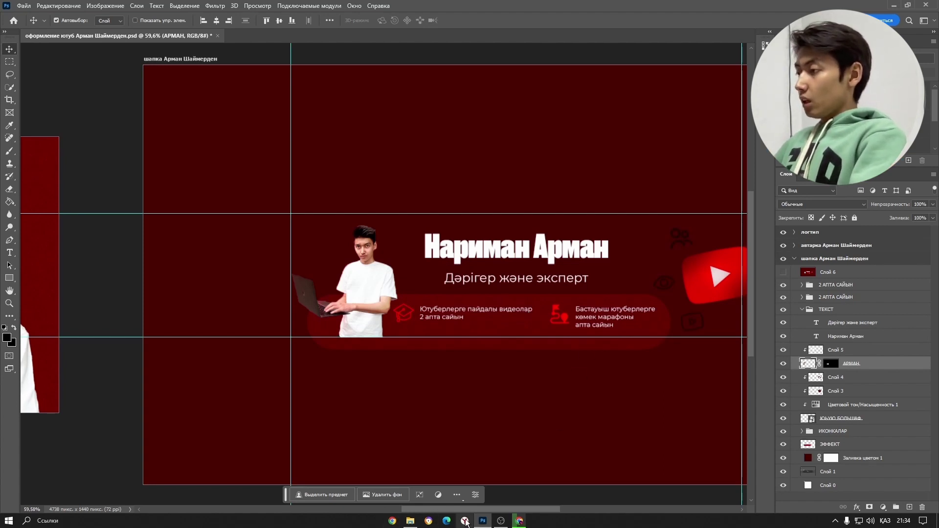
# - In Chrome, open a new tab and search Google for 'фигма'
pyautogui.click(519, 521)
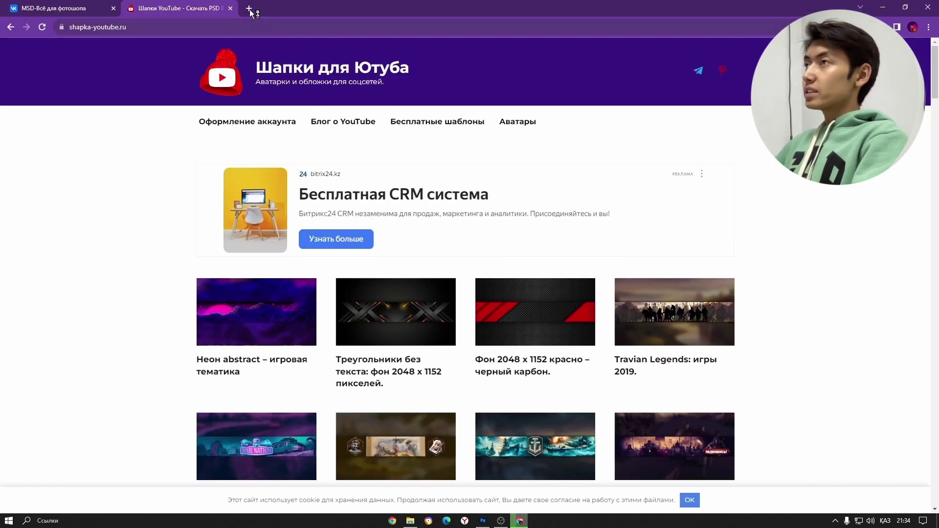
pyautogui.click(249, 9)
pyautogui.click(415, 211)
pyautogui.write('фм')
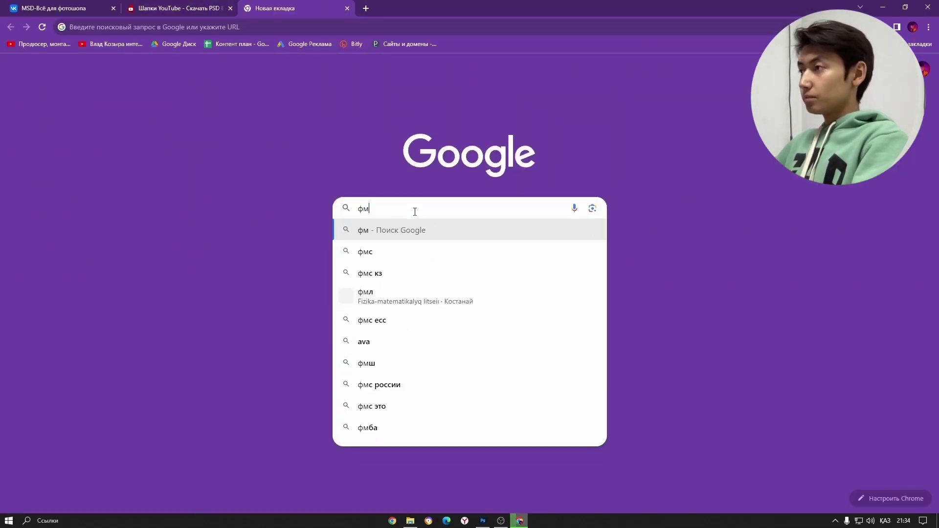
pyautogui.press('BackSpace')
pyautogui.write('иг')
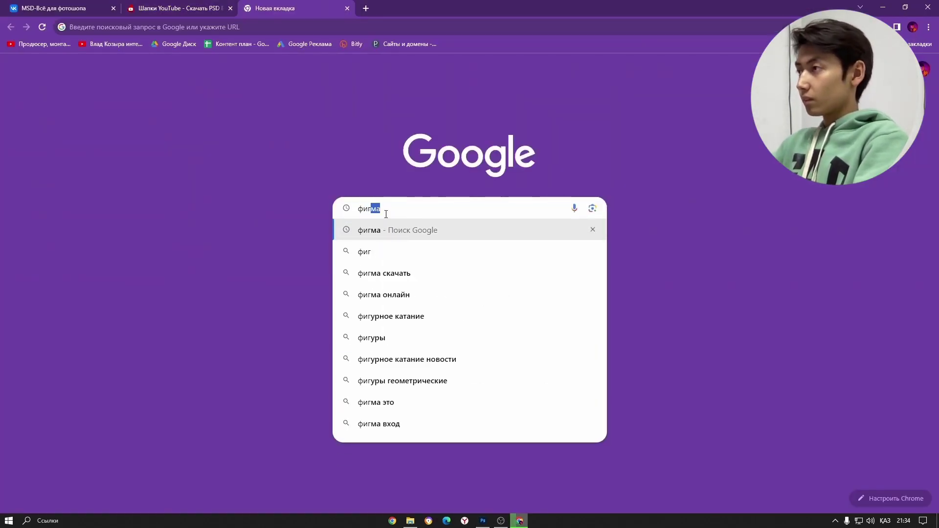
pyautogui.press('BackSpace')
pyautogui.write('гма')
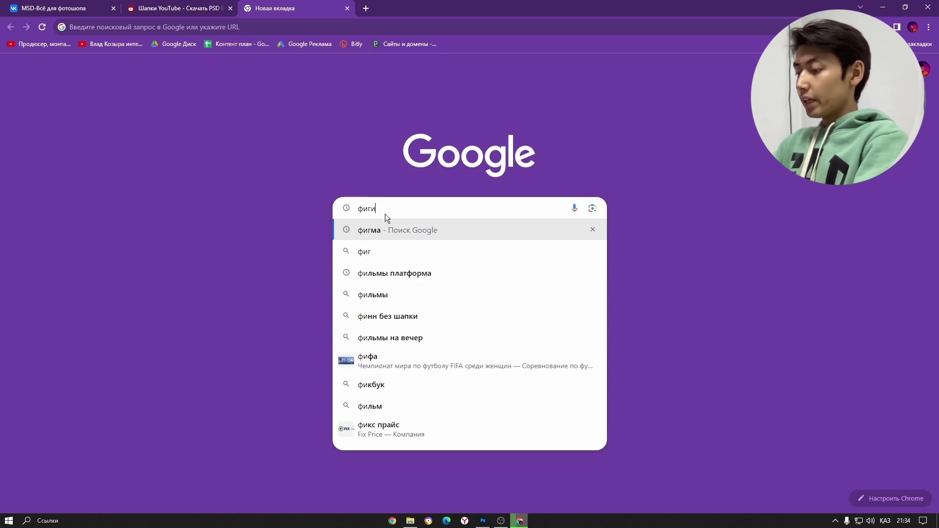
pyautogui.press('Return')
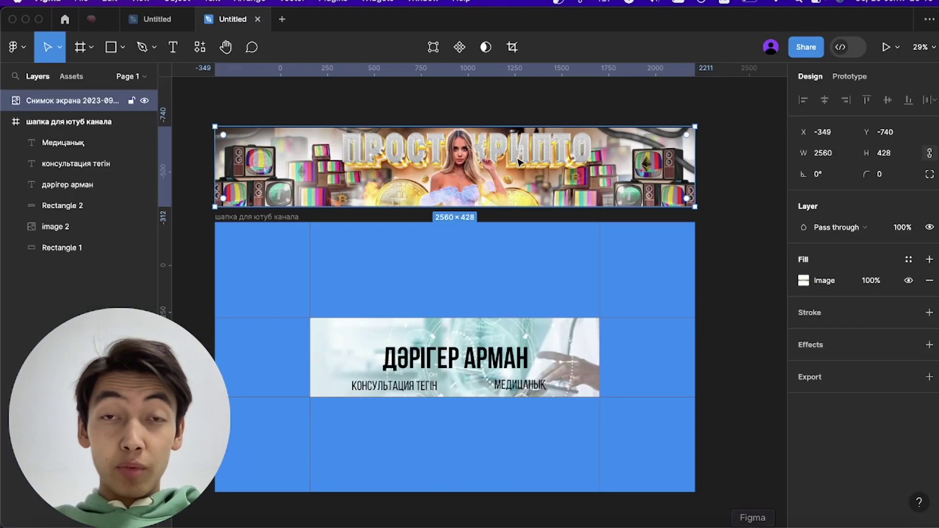
# - Create a new blank Figma design file and draw a frame on the canvas
pyautogui.click(282, 19)
pyautogui.click(369, 248)
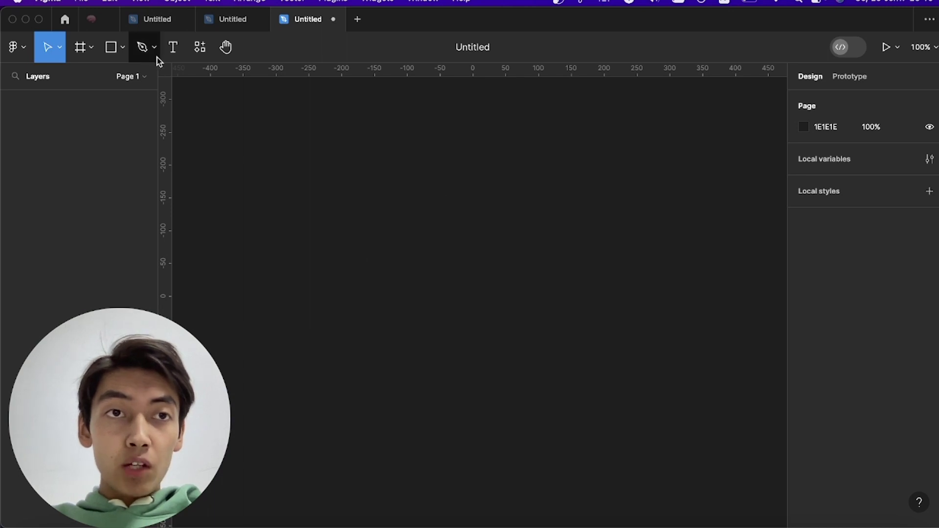
pyautogui.click(80, 49)
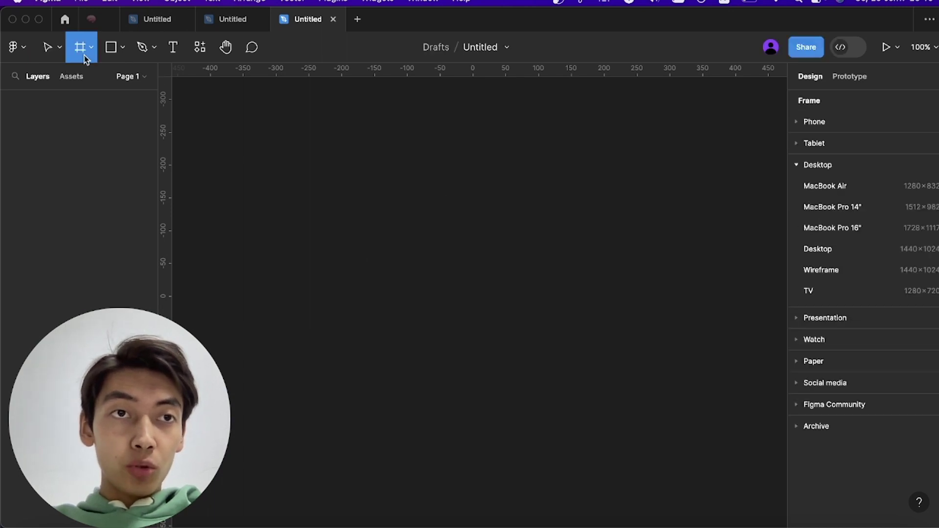
pyautogui.moveTo(240, 128); pyautogui.dragTo(495, 282)
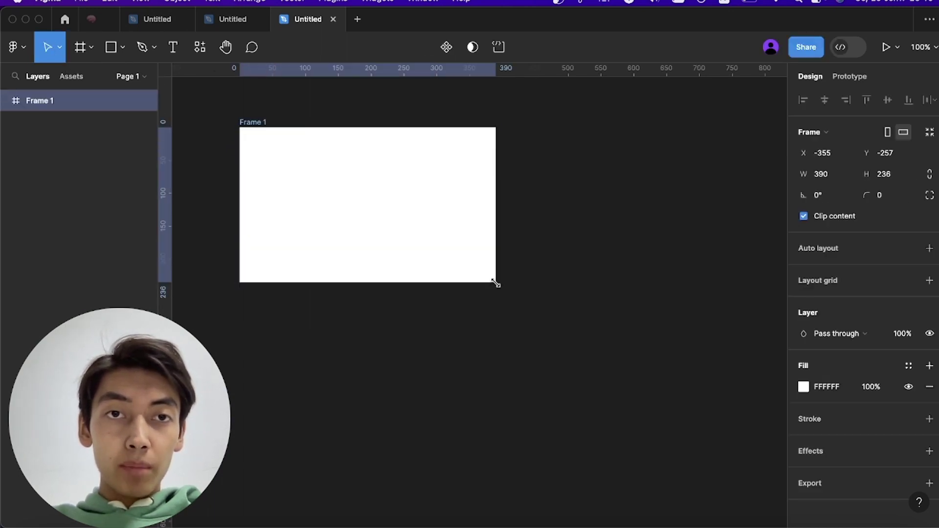
# - Resize the frame to 2560 wide by 1440 high
pyautogui.click(823, 177)
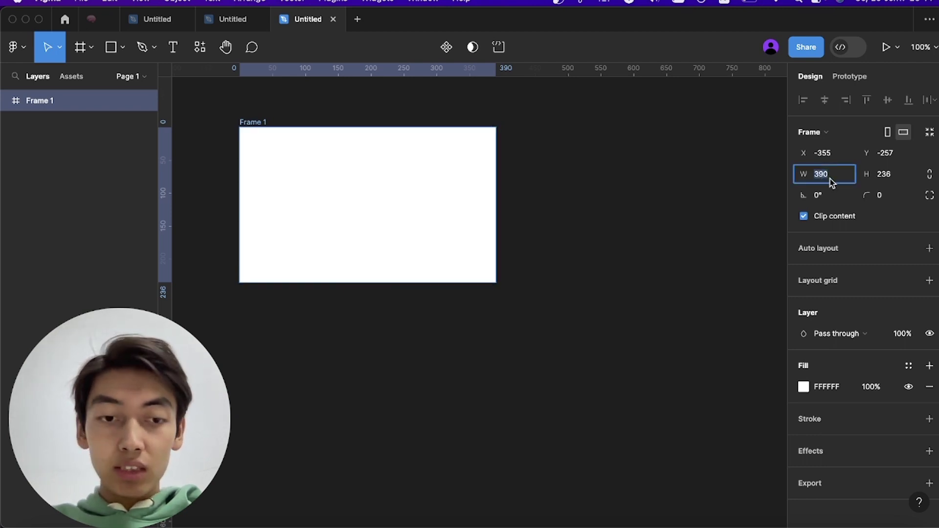
pyautogui.write('256')
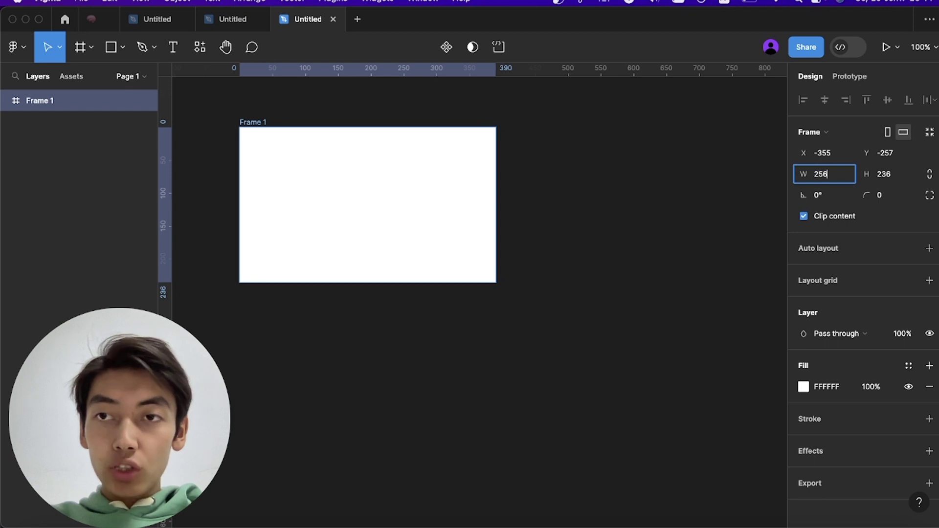
pyautogui.write('0')
pyautogui.press('Return')
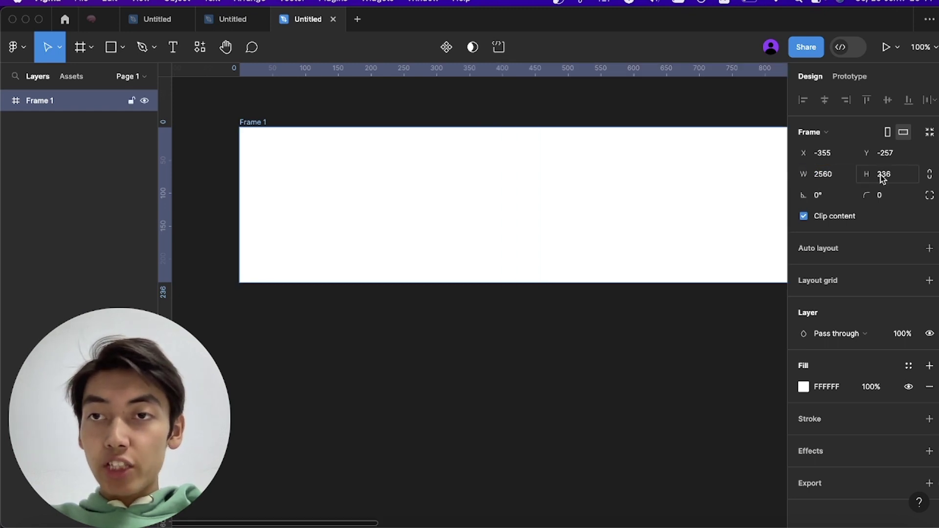
pyautogui.click(885, 175)
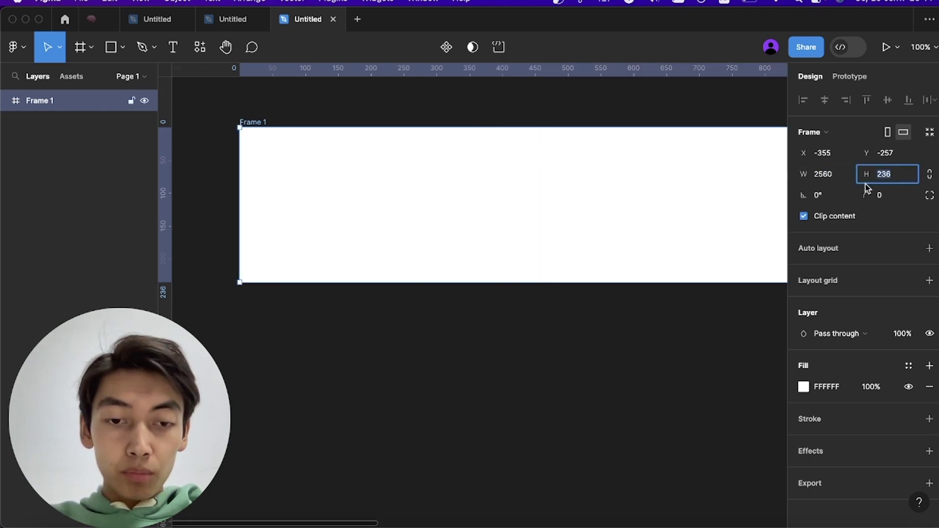
pyautogui.write('1')
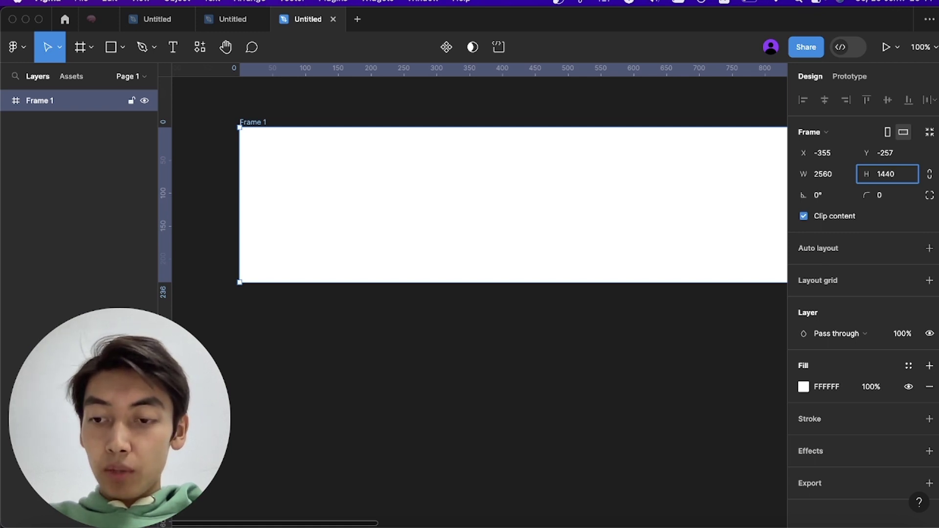
pyautogui.write('440')
pyautogui.press('Return')
pyautogui.hscroll(-5, 700, 225)
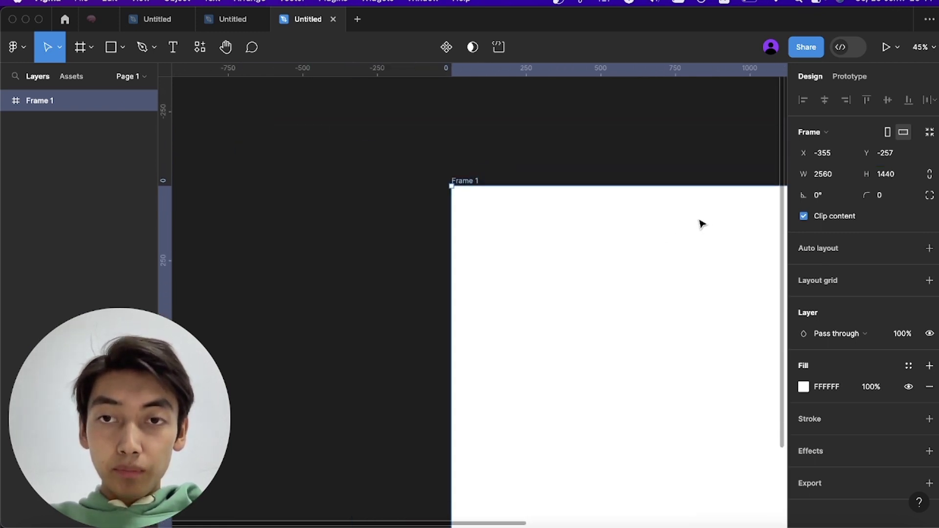
pyautogui.hscroll(5, 700, 225)
pyautogui.scroll(-5, 700, 225)
pyautogui.hscroll(3, 698, 227)
pyautogui.hscroll(-2, 699, 227)
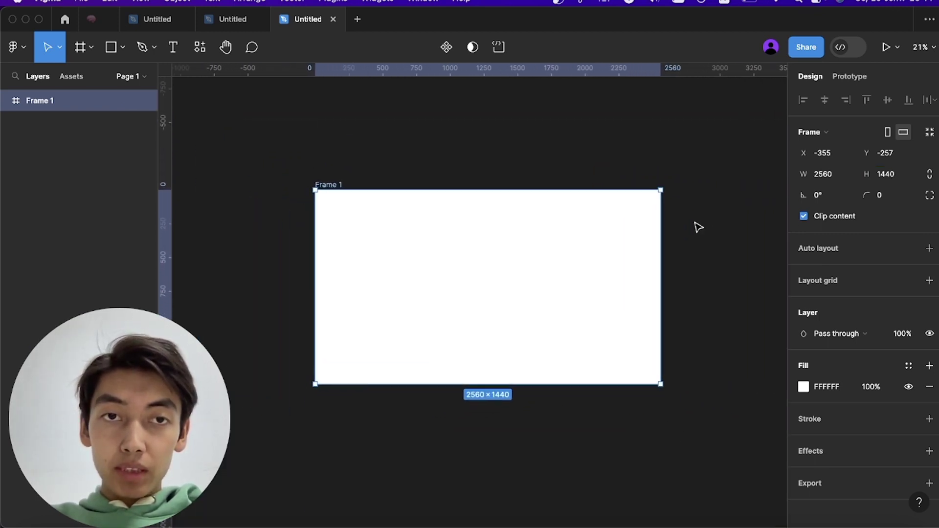
# - Rename Frame 1 to 'шапка для ютуб канала'
pyautogui.doubleClick(330, 184)
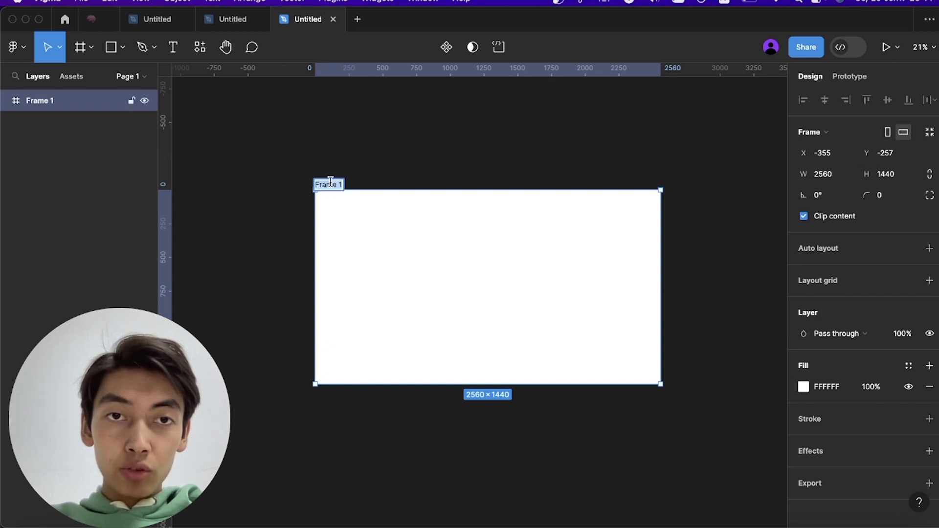
pyautogui.press('Escape')
pyautogui.press('Escape')
pyautogui.doubleClick(331, 184)
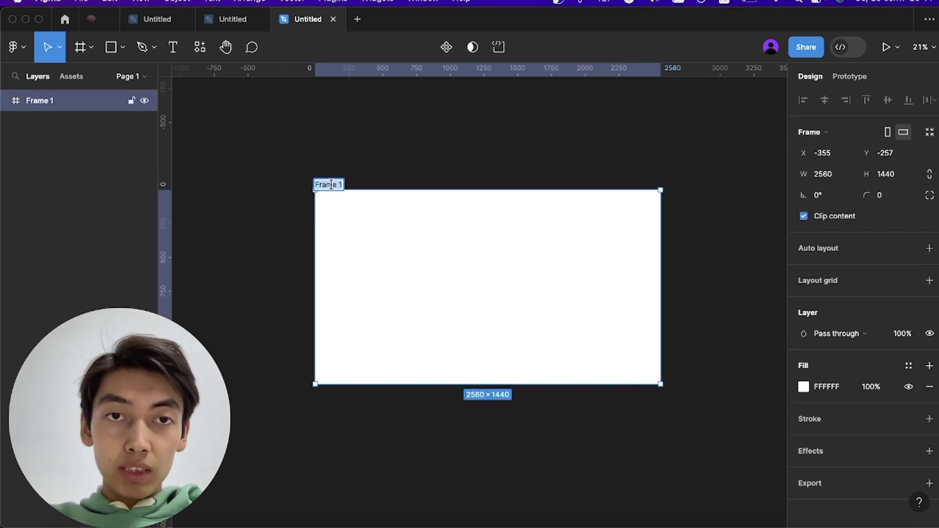
pyautogui.write('w')
pyautogui.write('а')
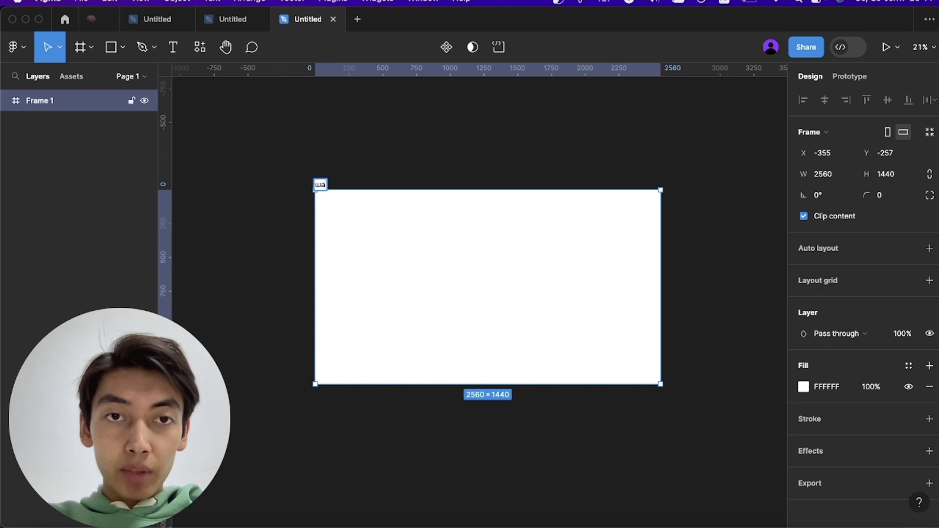
pyautogui.write('пка')
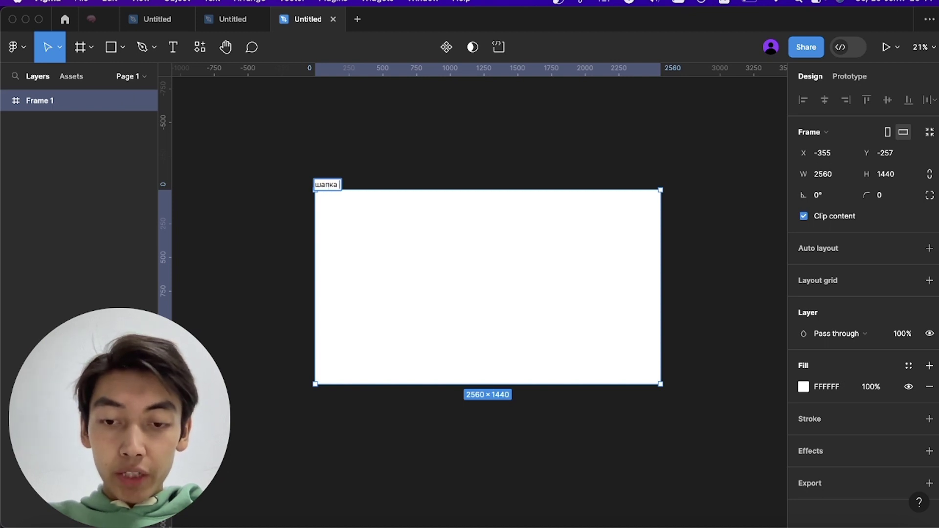
pyautogui.write(' для ютуб к')
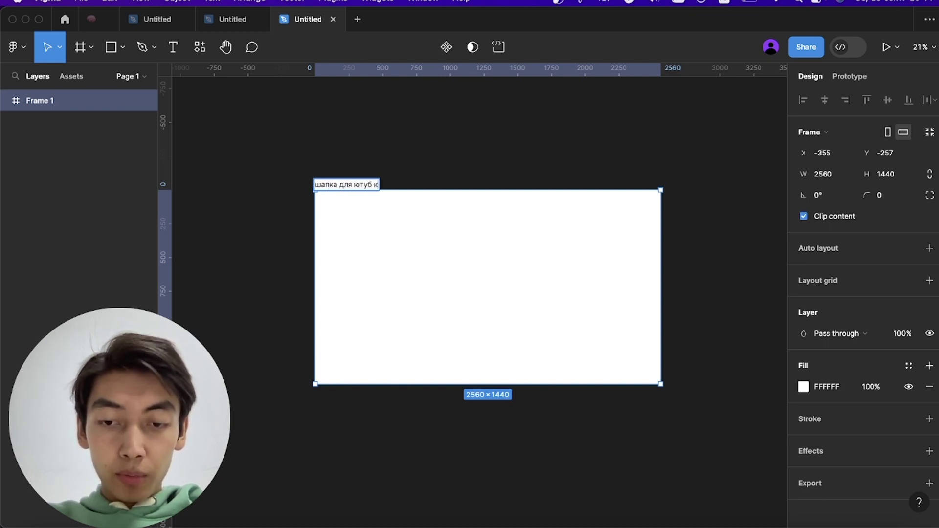
pyautogui.write('анала')
pyautogui.press('Return')
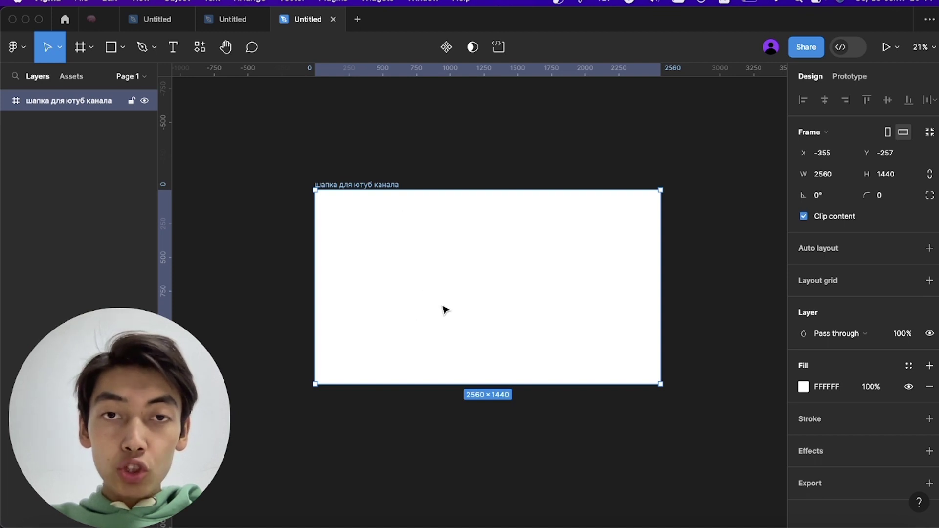
pyautogui.hscroll(2, 426, 289)
pyautogui.scroll(1, 425, 289)
pyautogui.scroll(2, 424, 308)
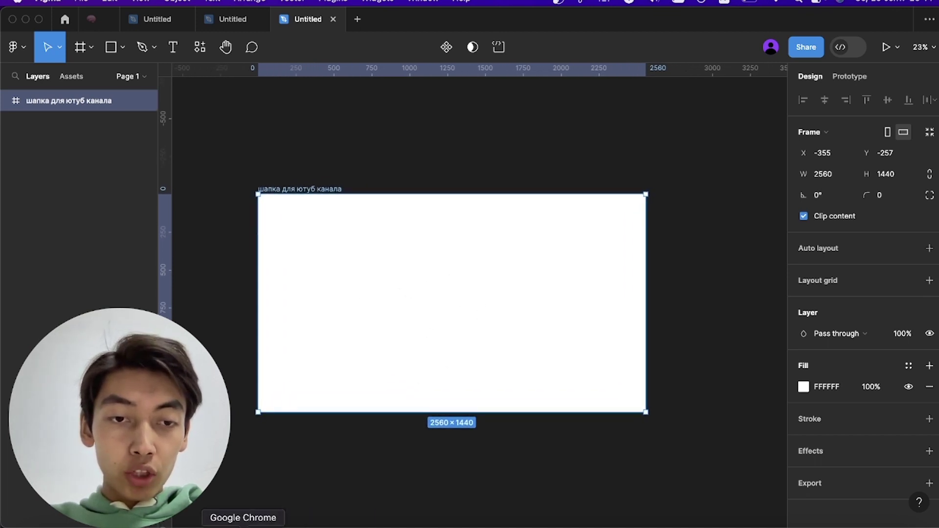
# - In a new incognito window, show Google image results for 'шапка для ютуб канала'
pyautogui.rightClick(243, 526)
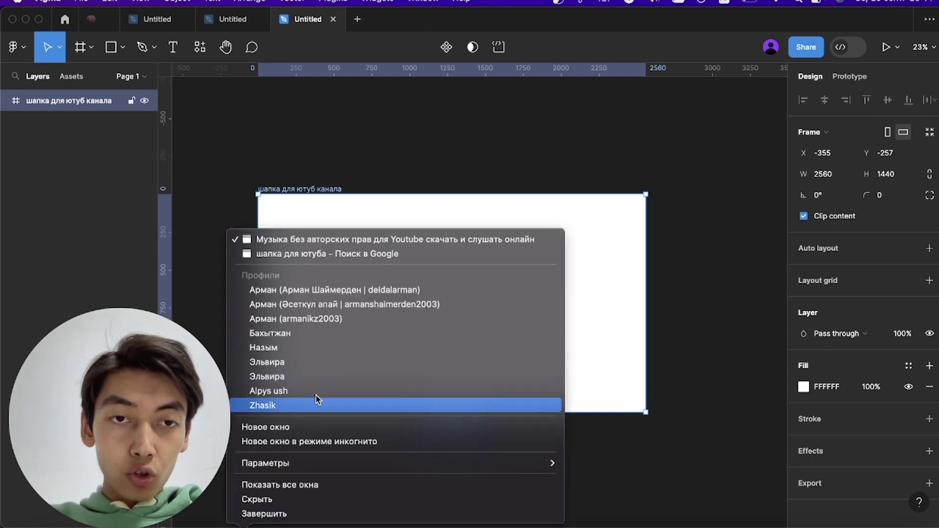
pyautogui.click(313, 442)
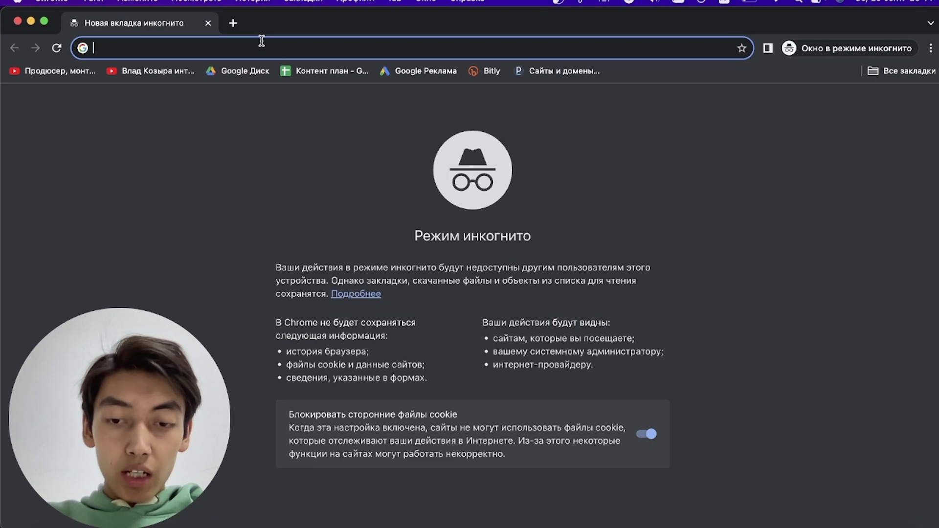
pyautogui.write('шапка для юту')
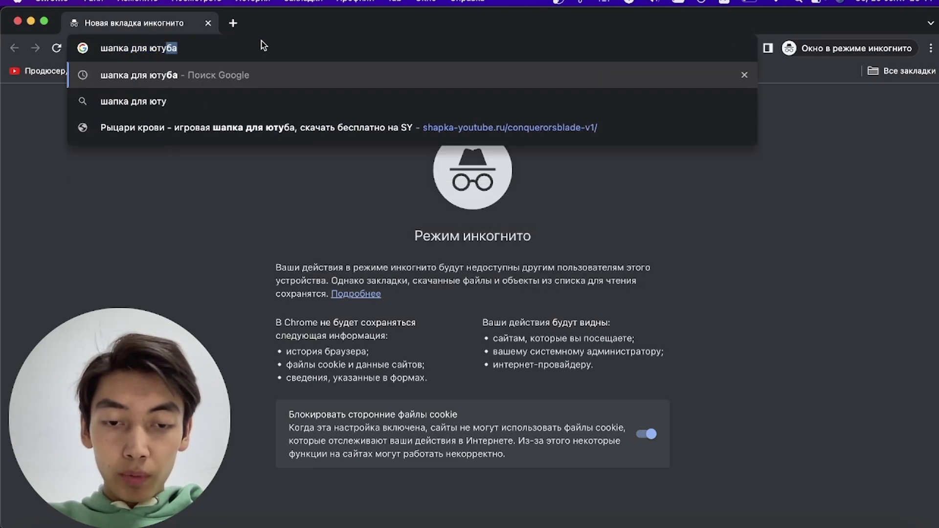
pyautogui.write('б канала')
pyautogui.press('Return')
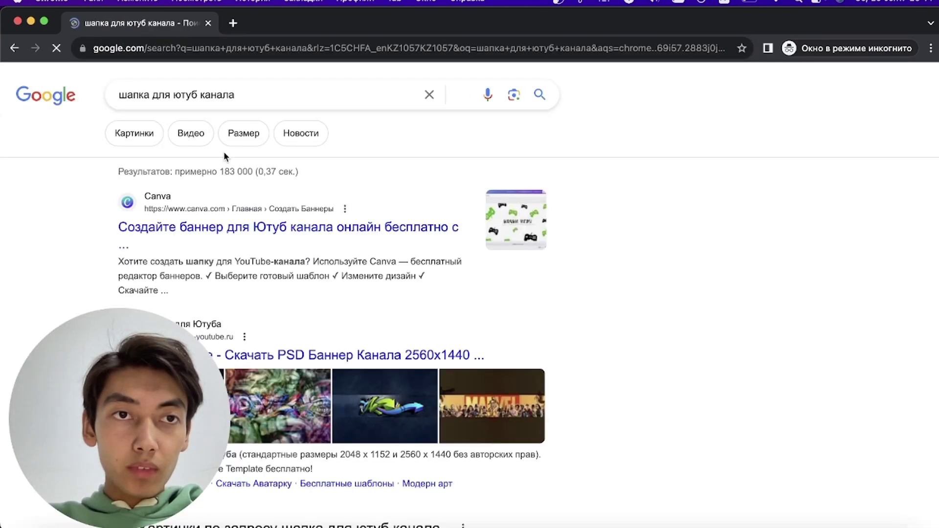
pyautogui.click(139, 134)
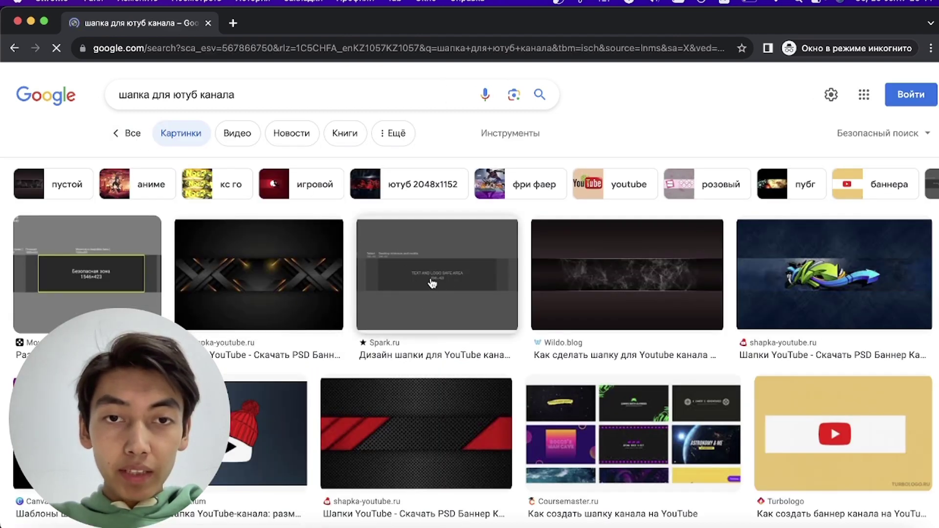
# - Copy the Spark.ru safe-area template image and return to Figma
pyautogui.click(509, 255)
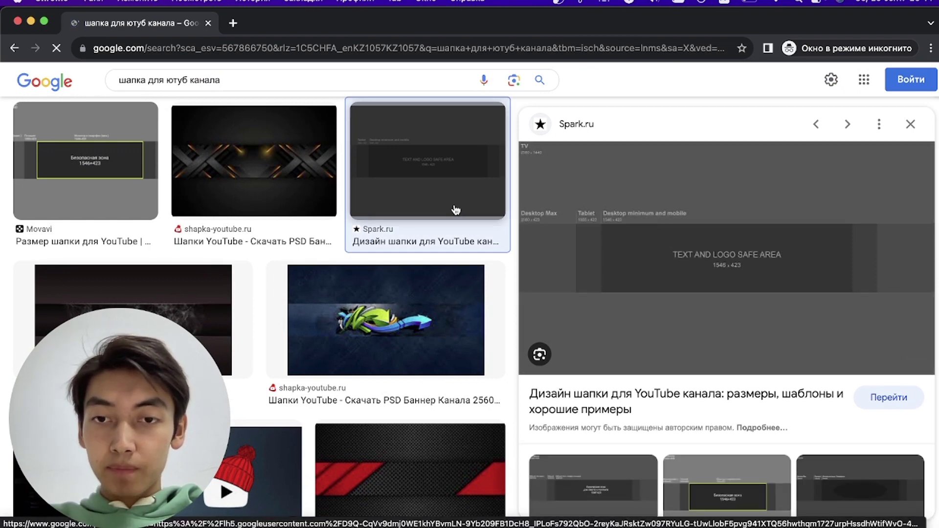
pyautogui.rightClick(646, 232)
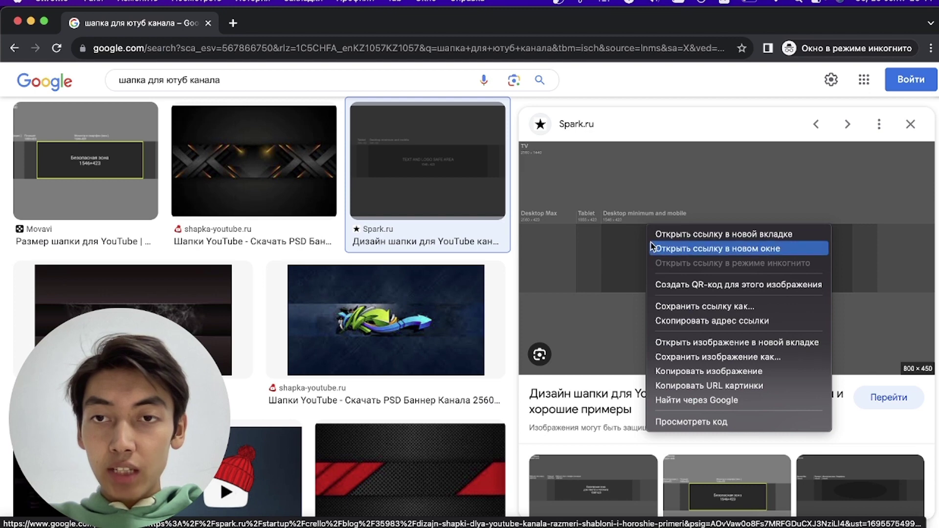
pyautogui.click(690, 371)
pyautogui.click(753, 526)
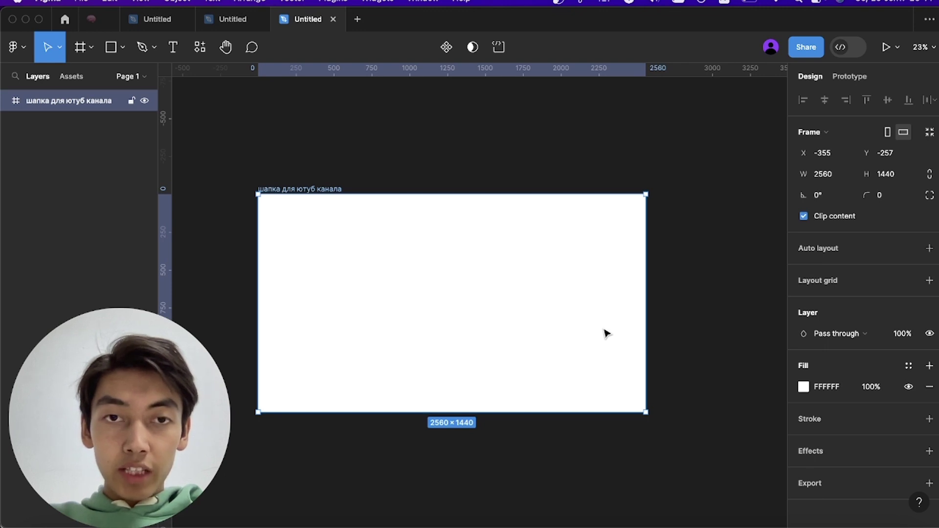
# - Paste the Spark.ru safe-area template image into the banner frame
pyautogui.press('super+v')
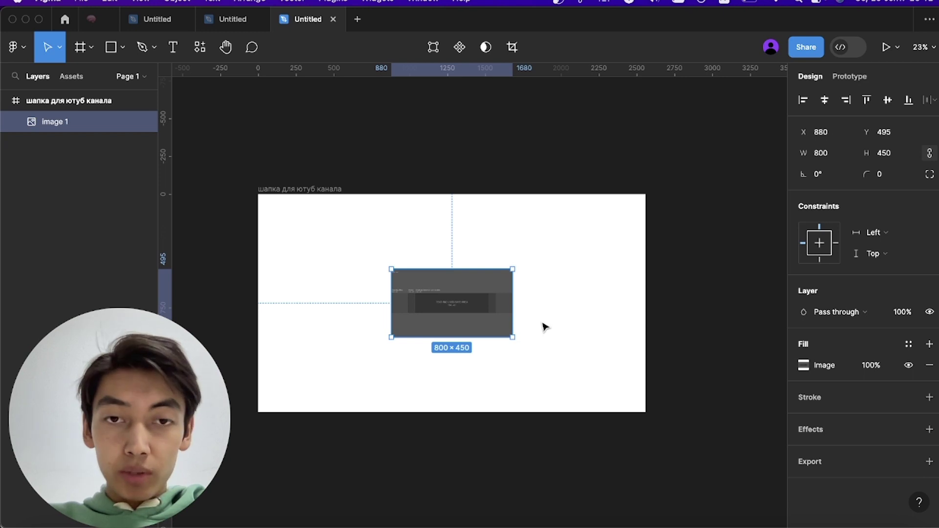
pyautogui.moveTo(468, 336); pyautogui.dragTo(466, 348)
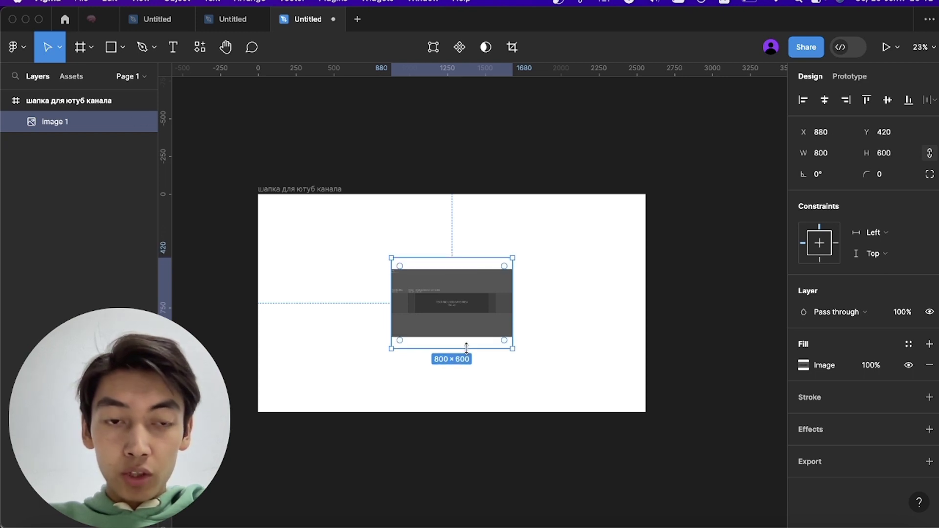
pyautogui.press('super+z')
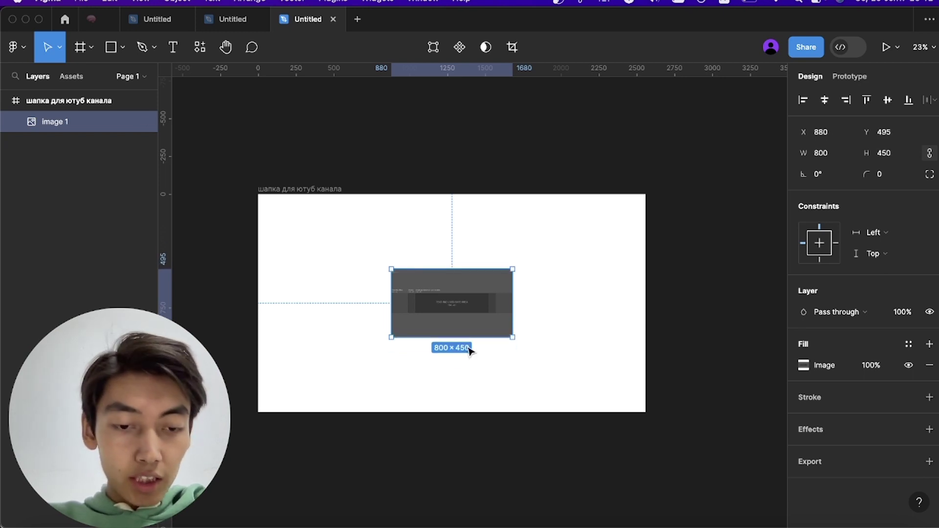
pyautogui.rightClick(460, 339)
pyautogui.click(444, 330)
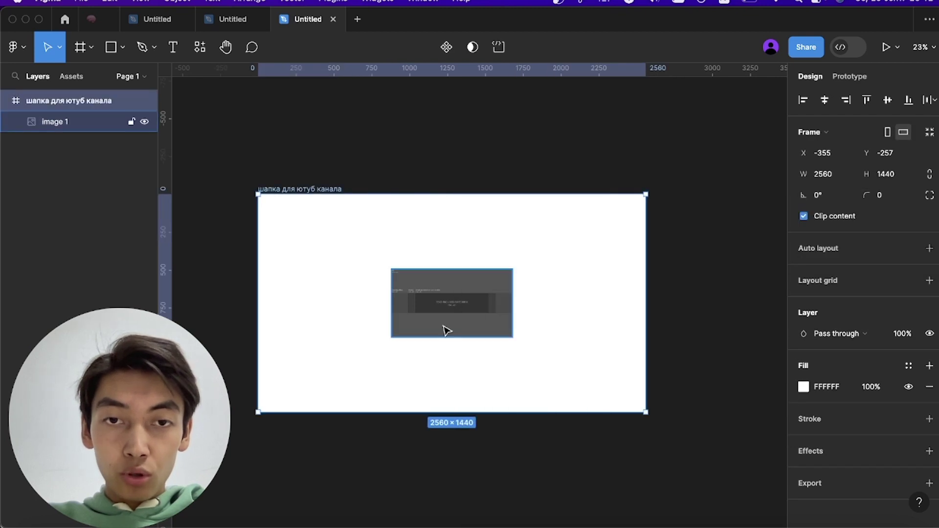
pyautogui.click(448, 331)
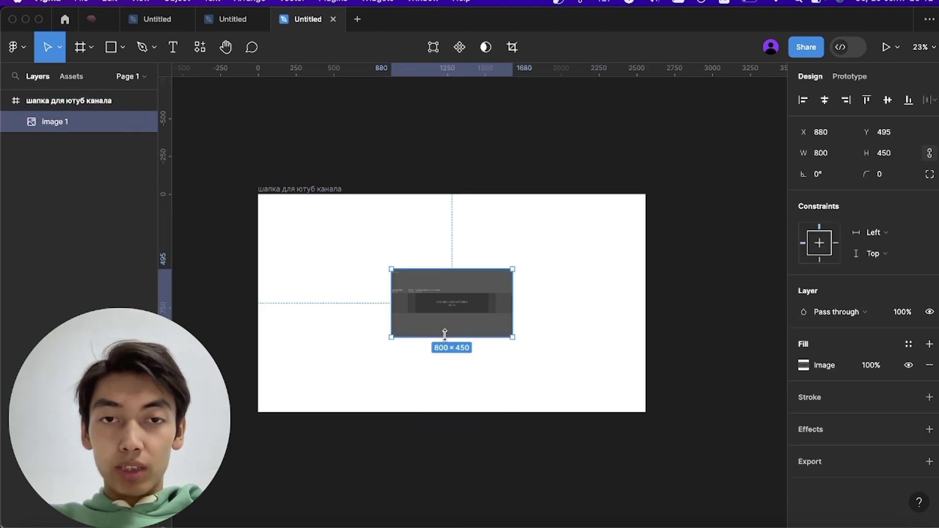
# - Stretch the template image to 2560×1440 at X 0, Y 0
pyautogui.moveTo(445, 335); pyautogui.dragTo(448, 377)
pyautogui.press('super+z')
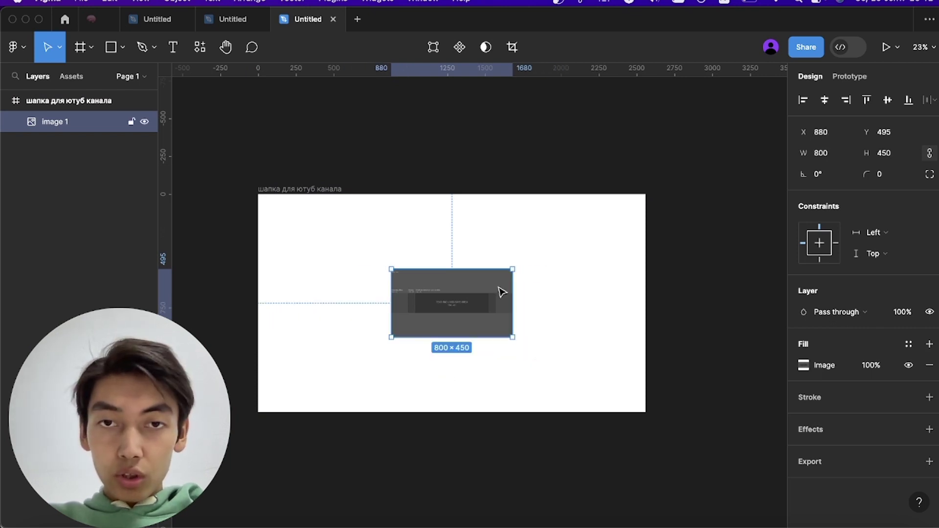
pyautogui.moveTo(476, 267); pyautogui.dragTo(486, 194)
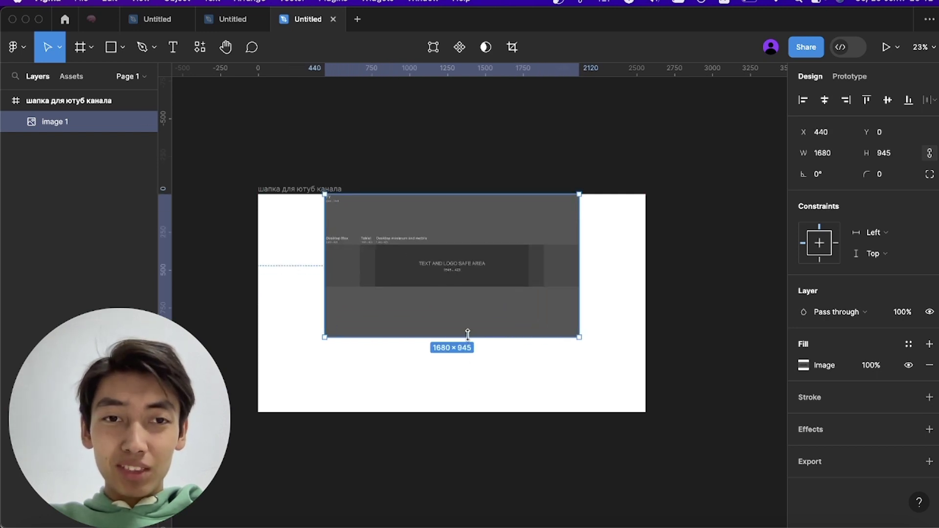
pyautogui.moveTo(455, 337); pyautogui.dragTo(455, 413)
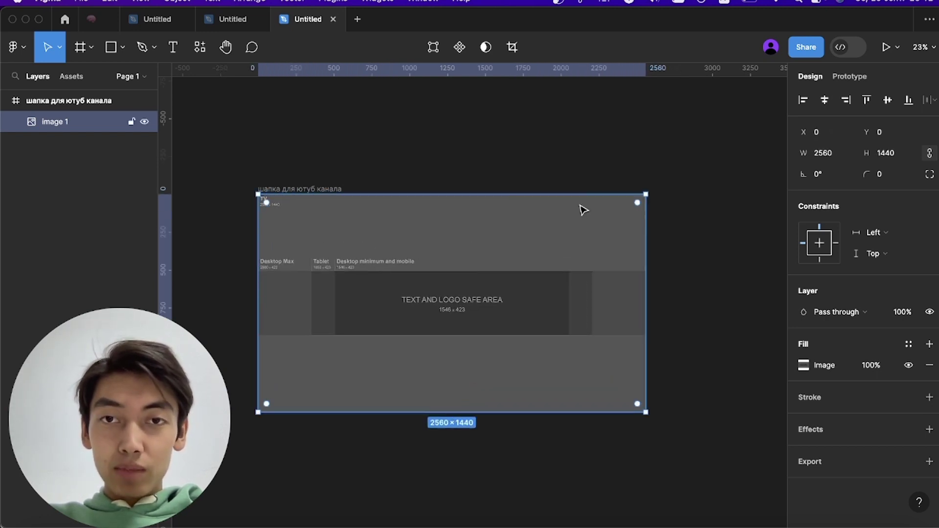
pyautogui.click(600, 159)
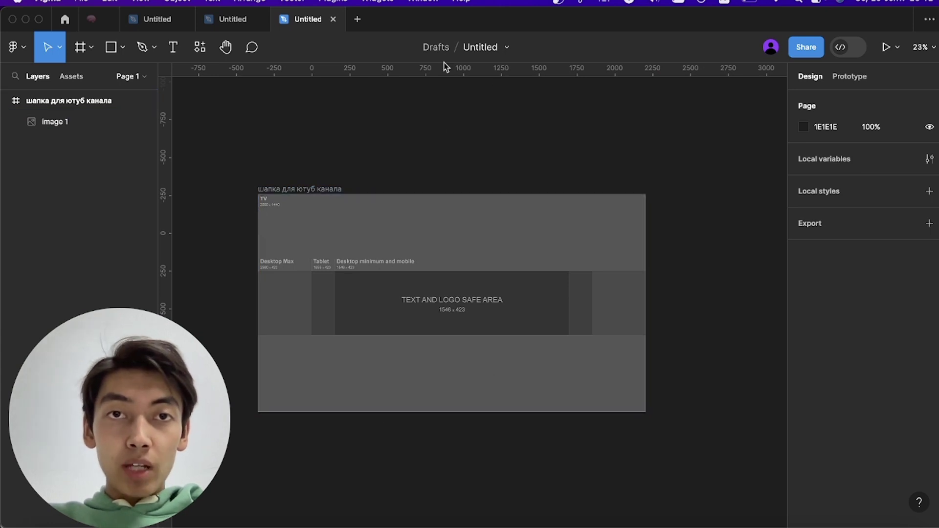
# - Add horizontal ruler guides on the safe area's top and bottom edges
pyautogui.moveTo(424, 73); pyautogui.dragTo(424, 162)
pyautogui.hotkey('shift', 'r')
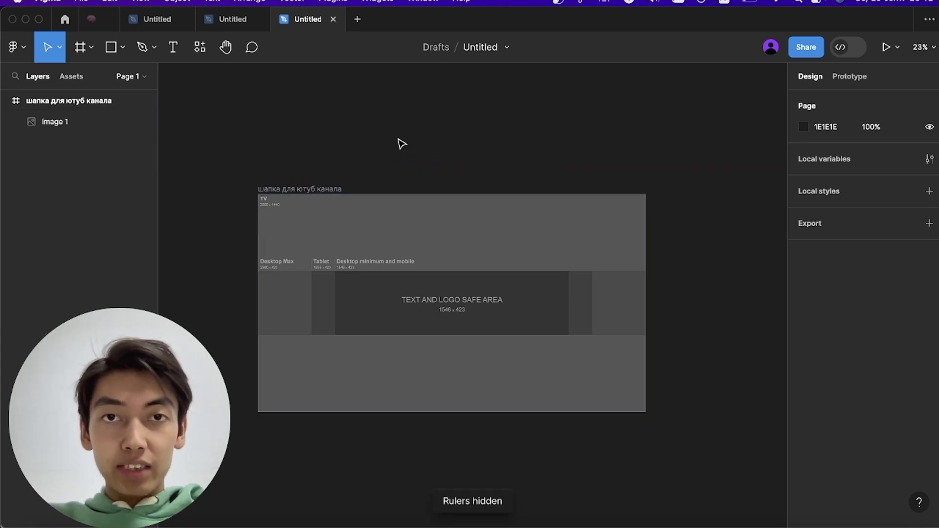
pyautogui.hotkey('shift', 'r')
pyautogui.moveTo(444, 72); pyautogui.dragTo(438, 267)
pyautogui.scroll(10, 438, 271)
pyautogui.scroll(-5, 437, 267)
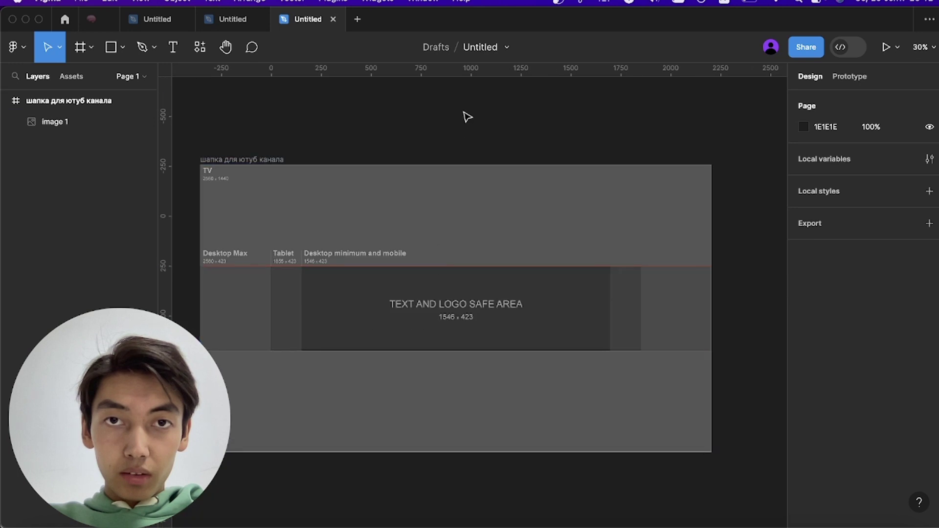
pyautogui.moveTo(477, 74); pyautogui.dragTo(487, 351)
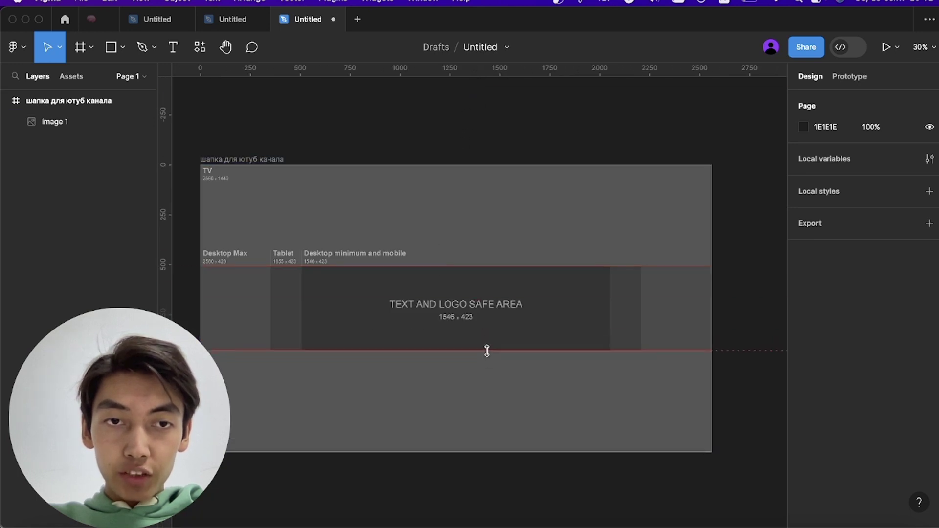
pyautogui.scroll(5, 487, 350)
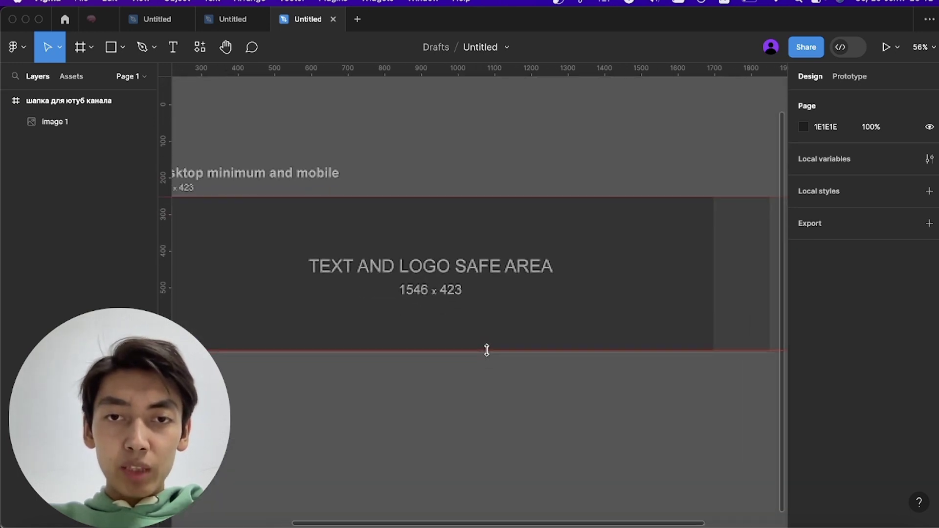
pyautogui.scroll(-4, 487, 350)
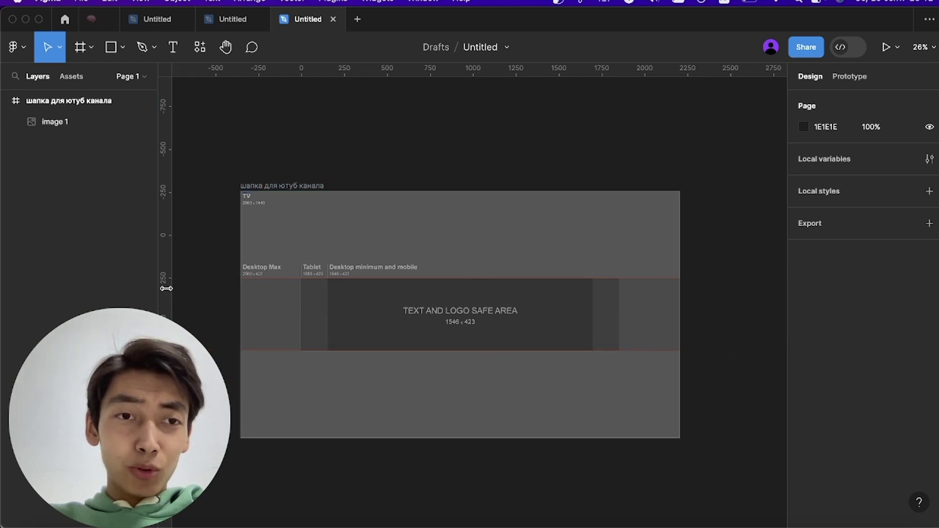
# - Add vertical ruler guides on the safe area's left and right edges
pyautogui.moveTo(166, 289); pyautogui.dragTo(328, 295)
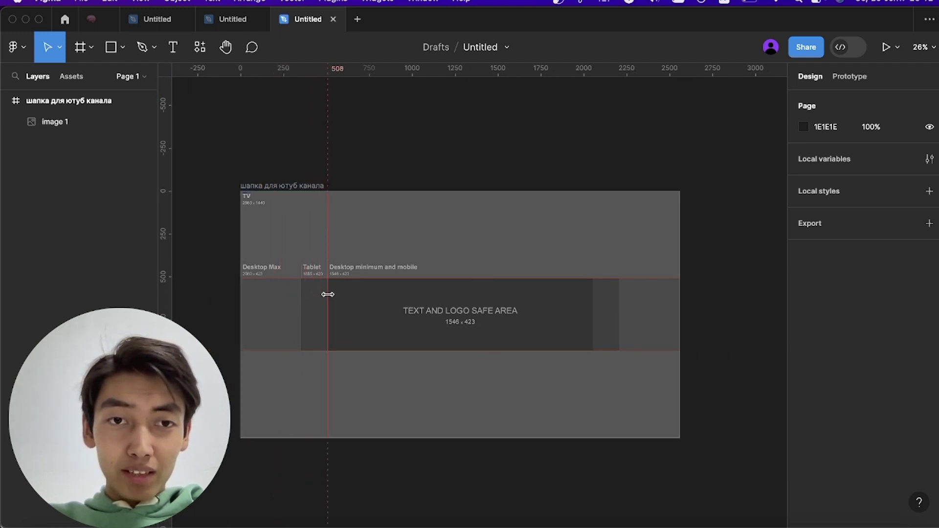
pyautogui.scroll(10, 328, 294)
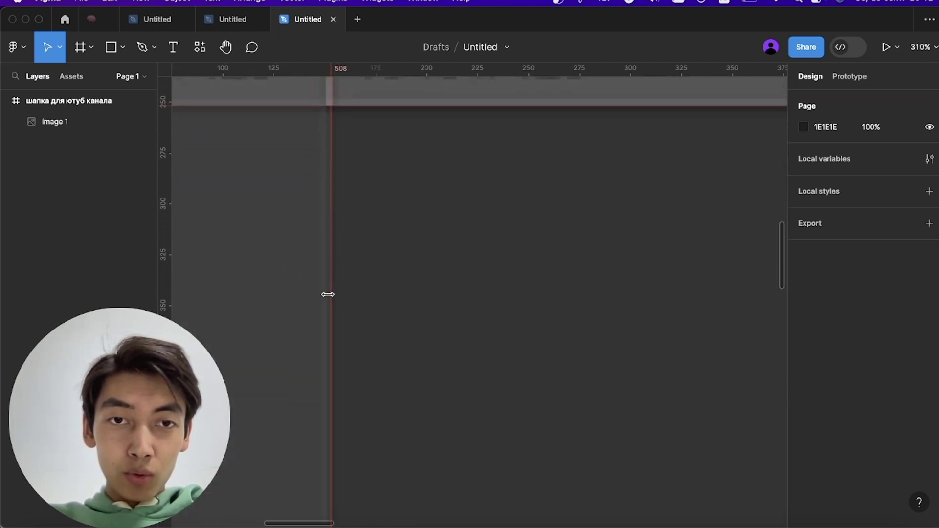
pyautogui.scroll(-10, 330, 294)
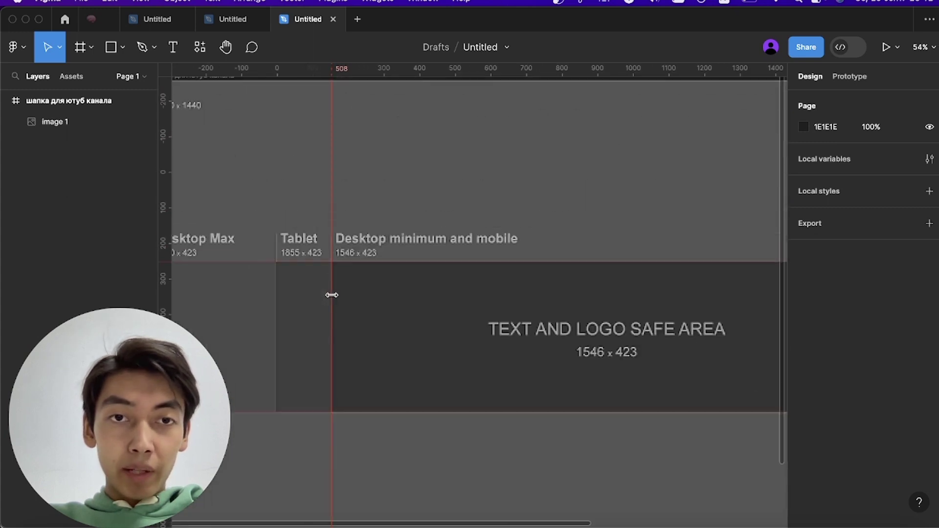
pyautogui.scroll(-3, 335, 300)
pyautogui.hscroll(5, 335, 301)
pyautogui.scroll(5, 335, 300)
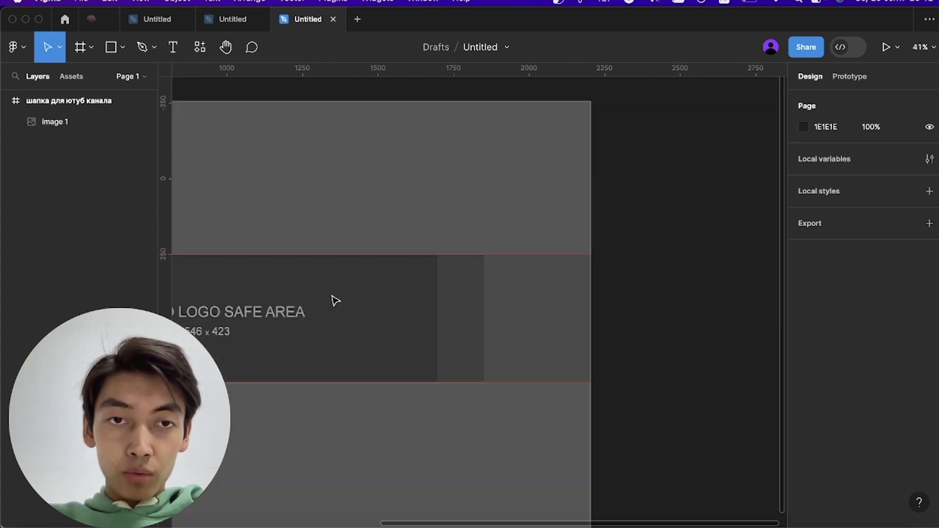
pyautogui.hscroll(2, 333, 298)
pyautogui.moveTo(164, 283); pyautogui.dragTo(436, 292)
pyautogui.scroll(-10, 436, 292)
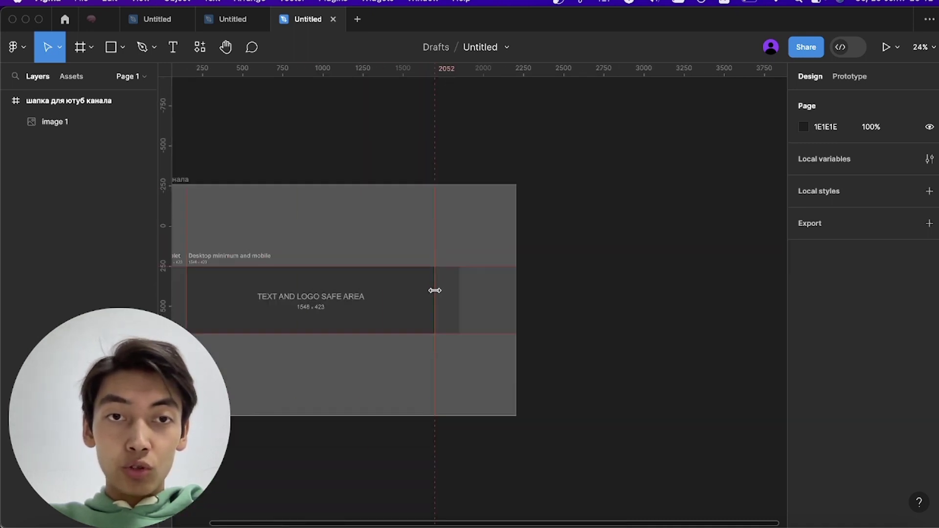
pyautogui.scroll(5, 435, 291)
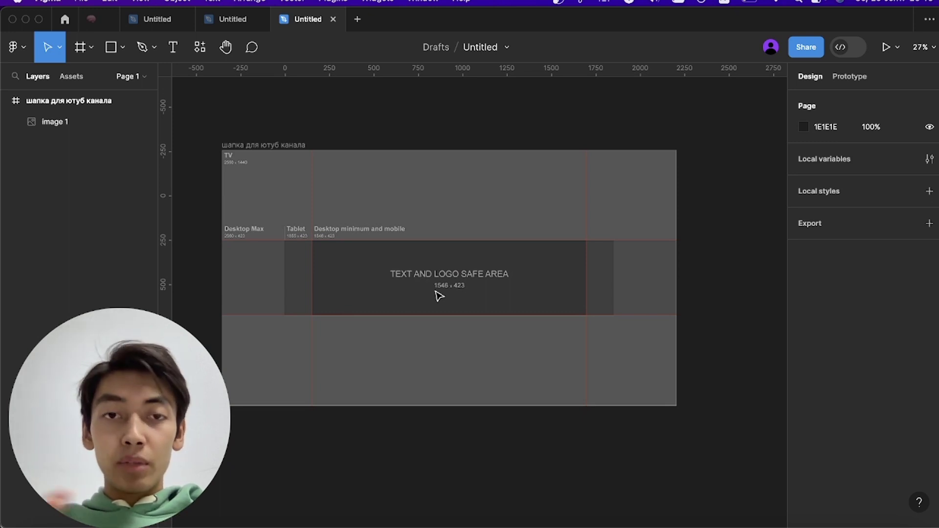
pyautogui.scroll(2, 439, 296)
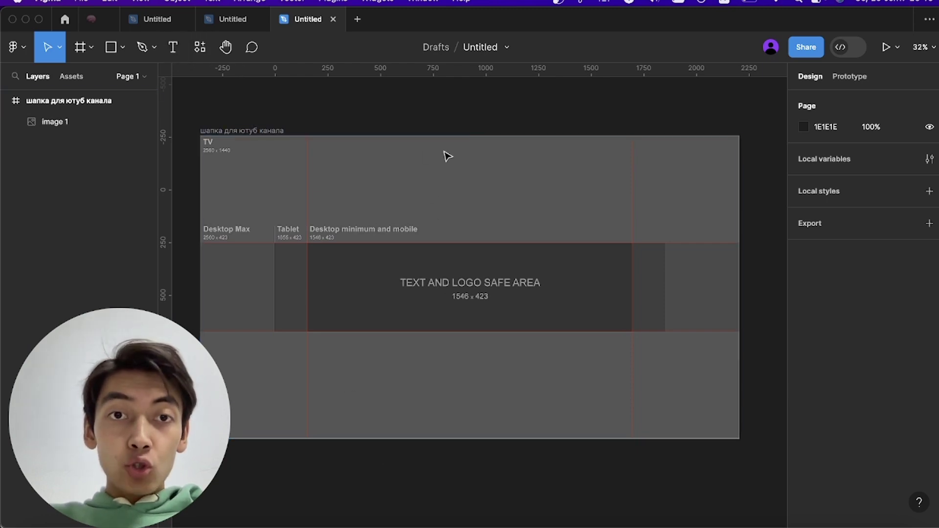
pyautogui.rightClick(242, 525)
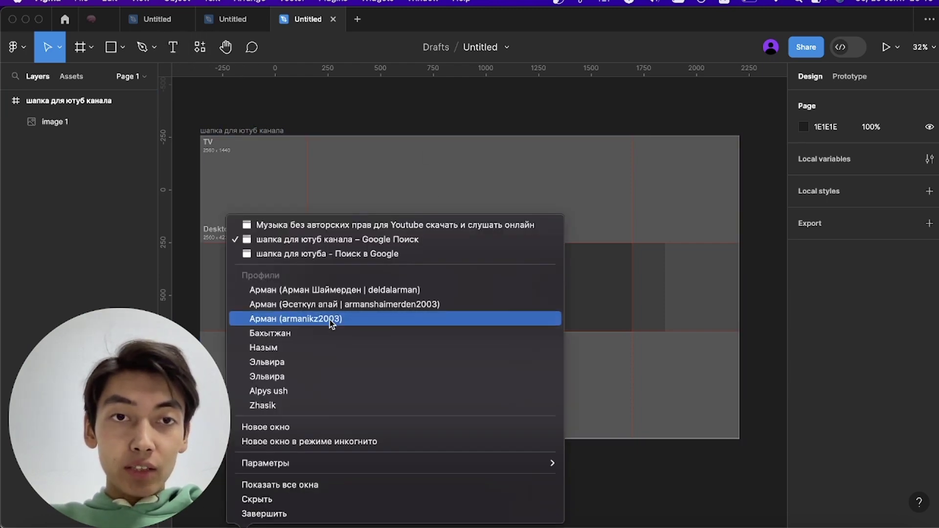
# - Replace the Chrome search with 'медицина' and show image results
pyautogui.click(332, 255)
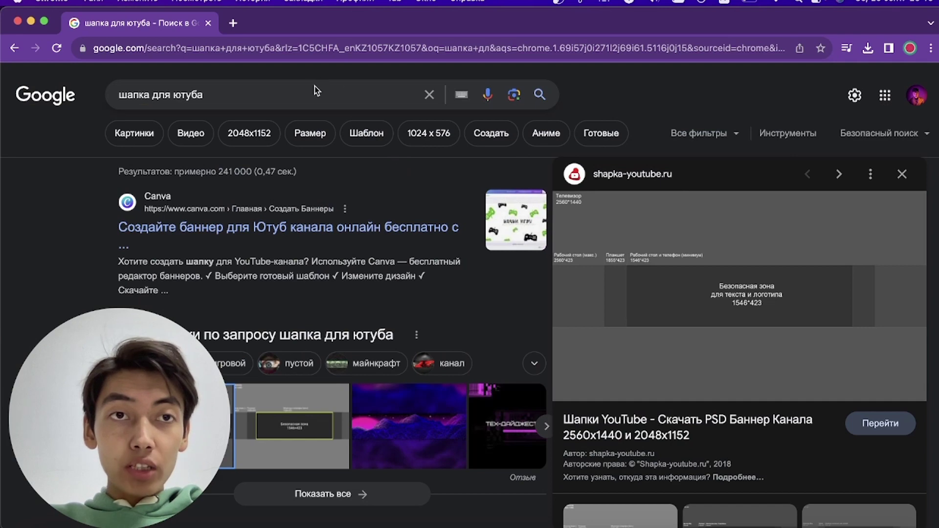
pyautogui.tripleClick(310, 91)
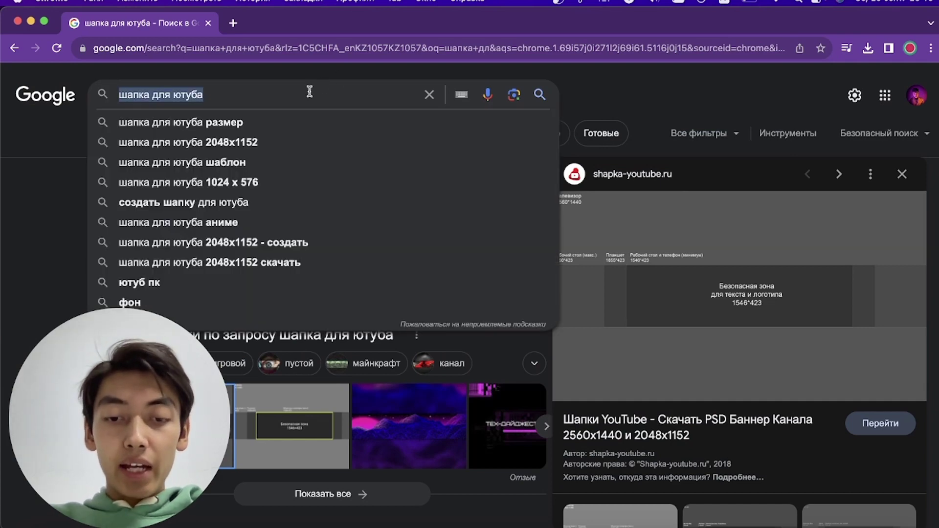
pyautogui.write('медицин')
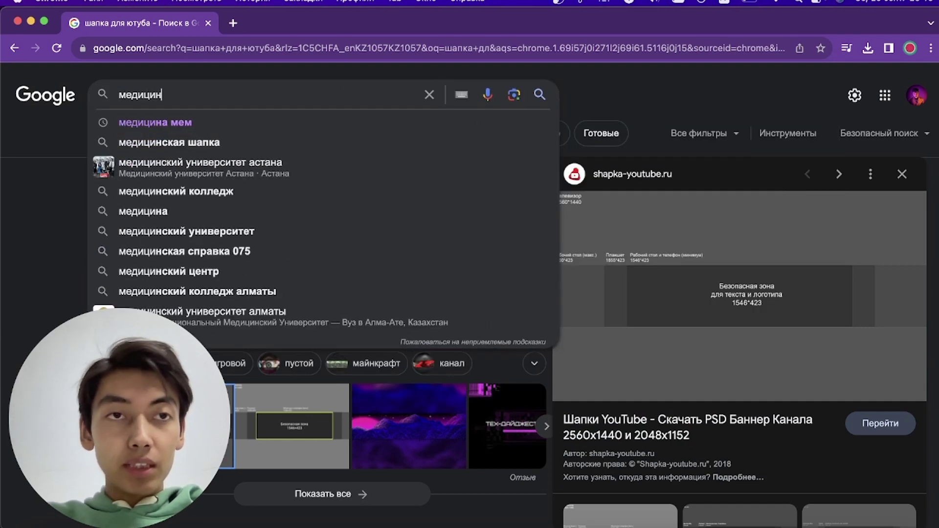
pyautogui.write('а')
pyautogui.press('Return')
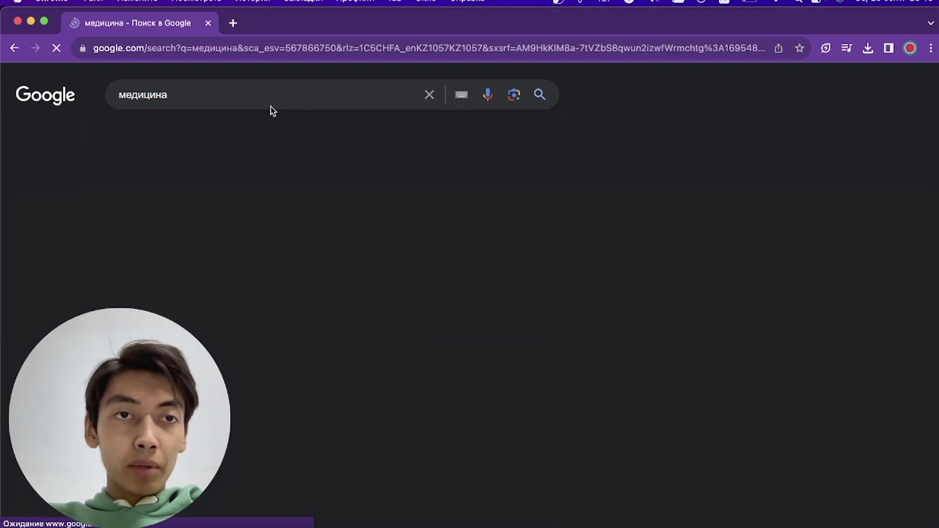
pyautogui.click(135, 133)
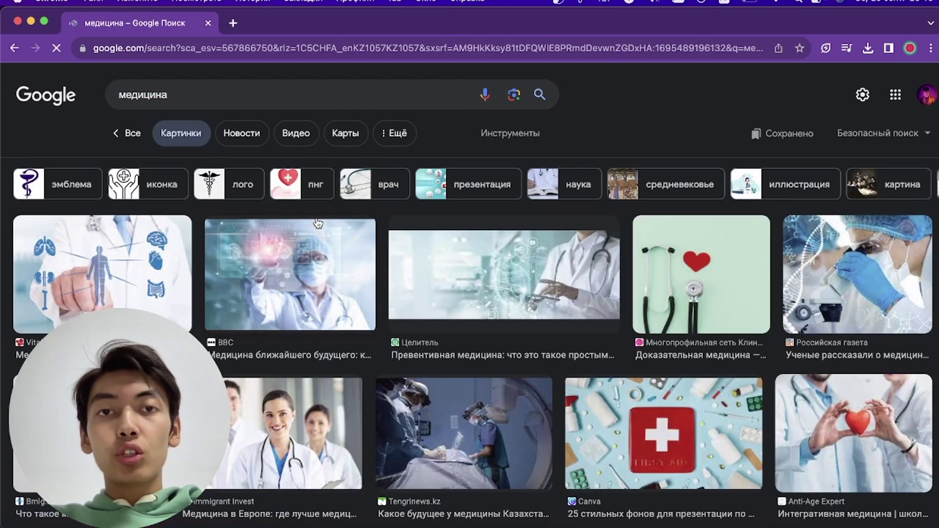
# - Copy the BBC doctor photo and return to Figma
pyautogui.click(286, 287)
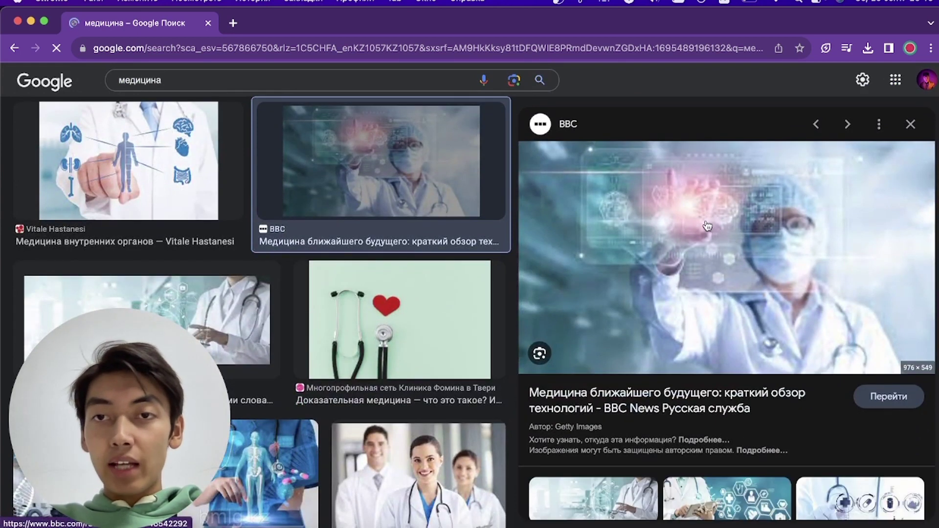
pyautogui.rightClick(706, 226)
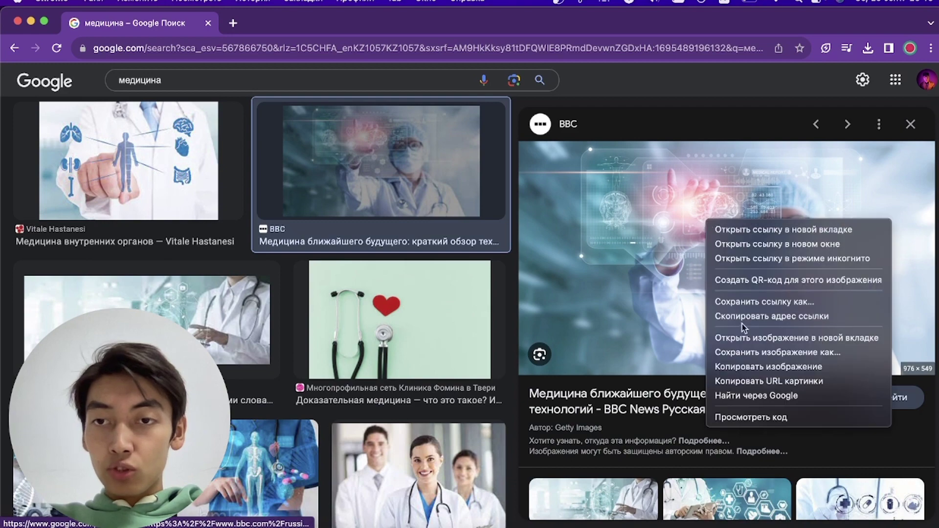
pyautogui.click(751, 371)
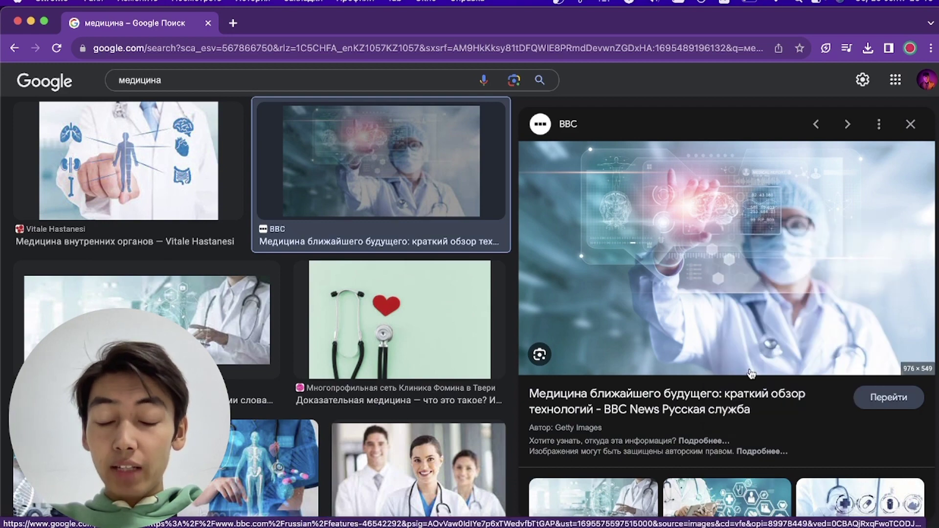
pyautogui.press('super+Tab')
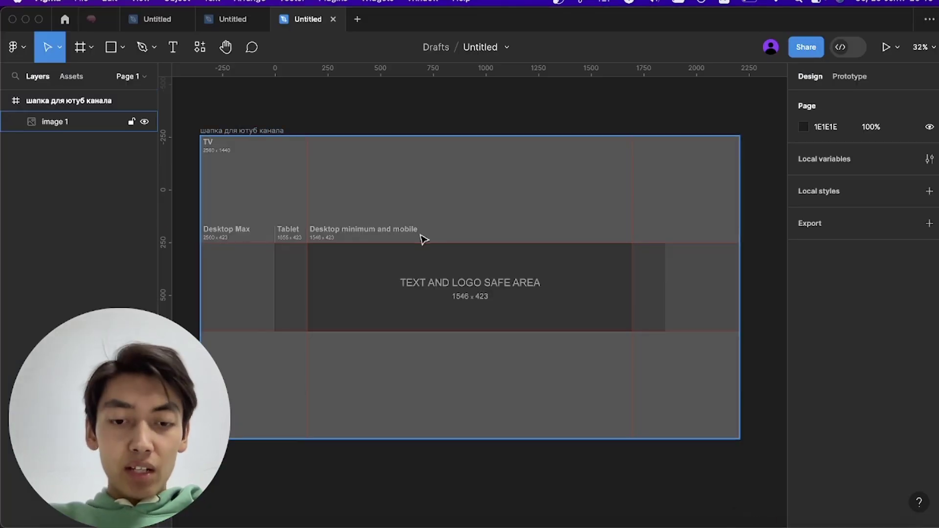
# - Paste the doctor photo, scale it to 1700×956 centred in the frame, then hide it
pyautogui.press('super+v')
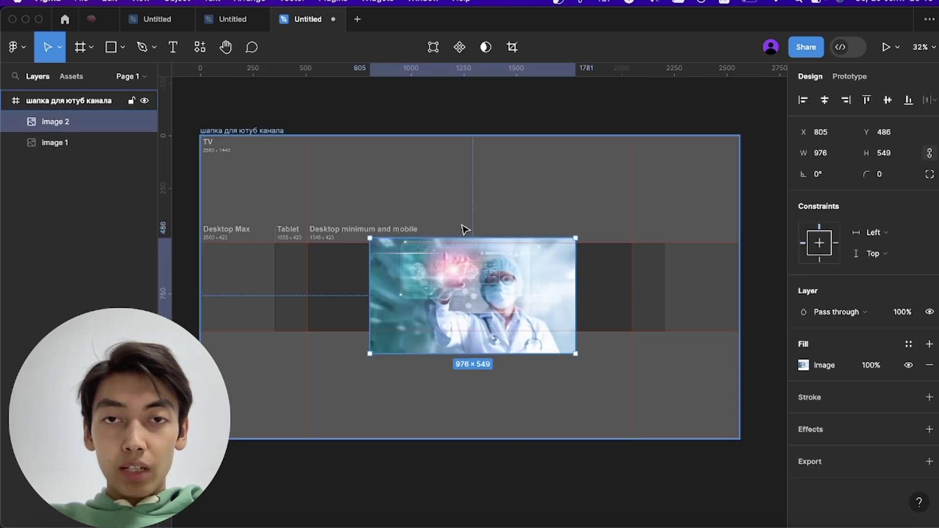
pyautogui.moveTo(470, 195); pyautogui.dragTo(477, 153)
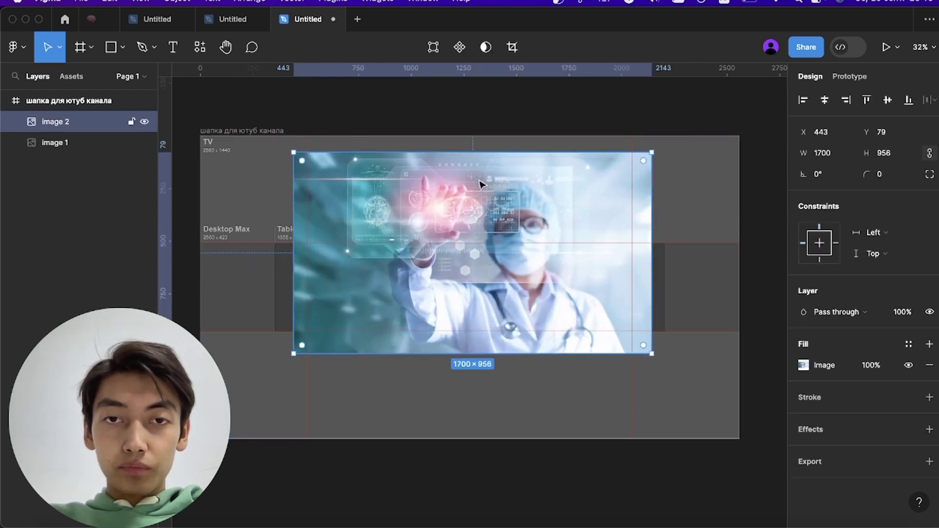
pyautogui.moveTo(482, 293); pyautogui.dragTo(468, 328)
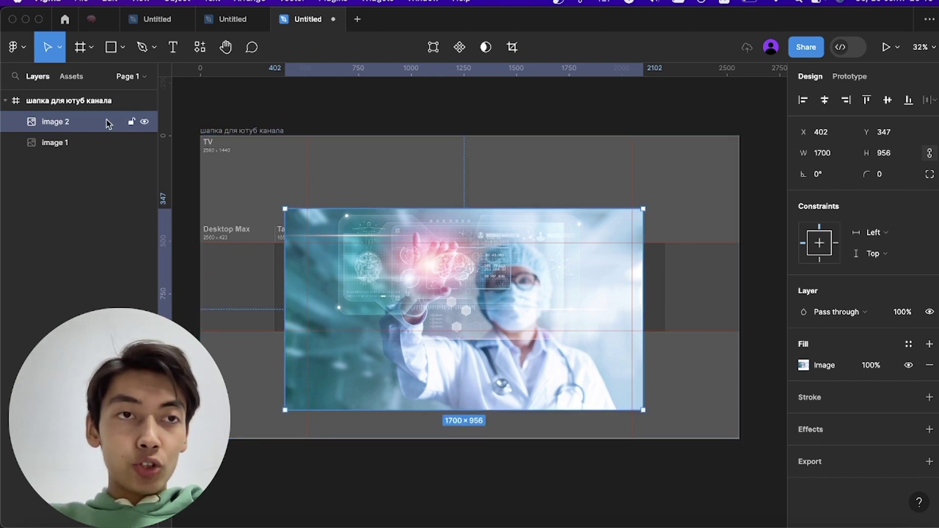
pyautogui.click(145, 122)
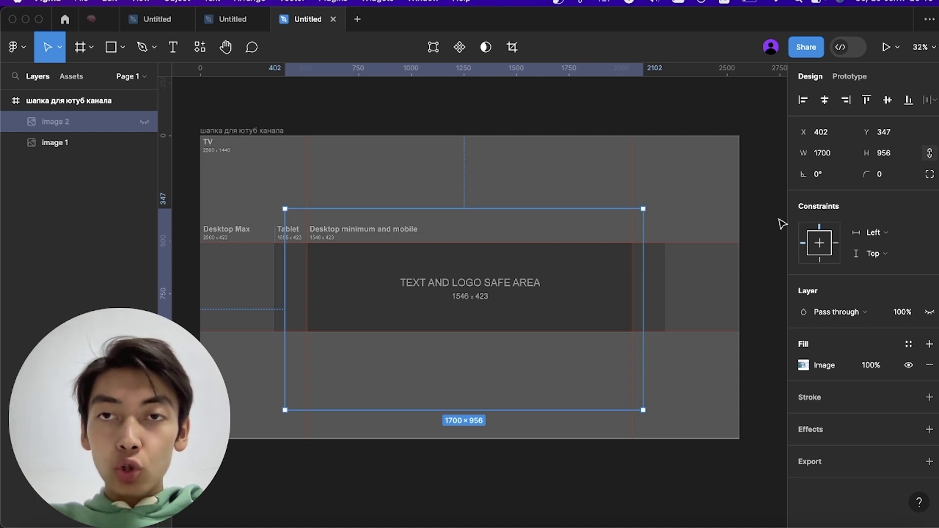
pyautogui.scroll(-3, 443, 350)
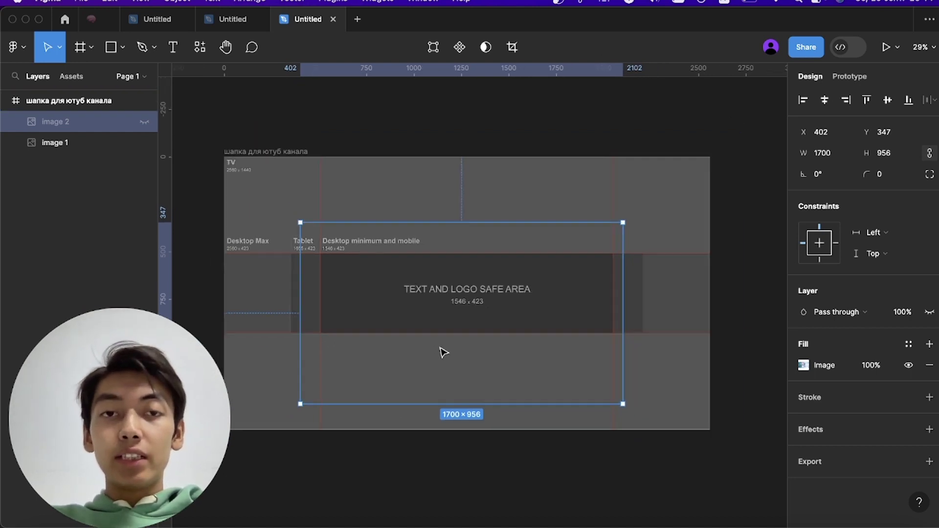
pyautogui.scroll(3, 443, 351)
pyautogui.scroll(-5, 443, 350)
pyautogui.scroll(3, 443, 352)
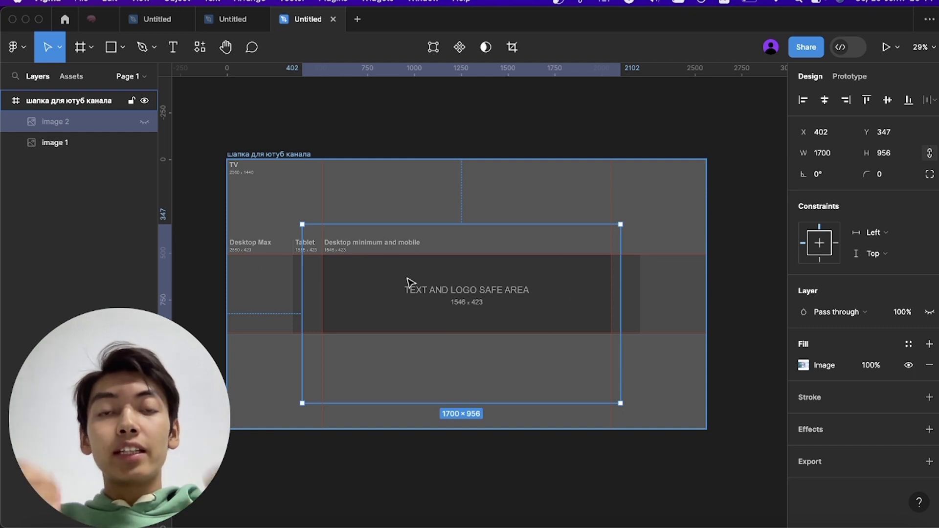
# - Unhide the doctor photo, shrink it to 1470×827 and align its left edge with the safe area
pyautogui.click(144, 121)
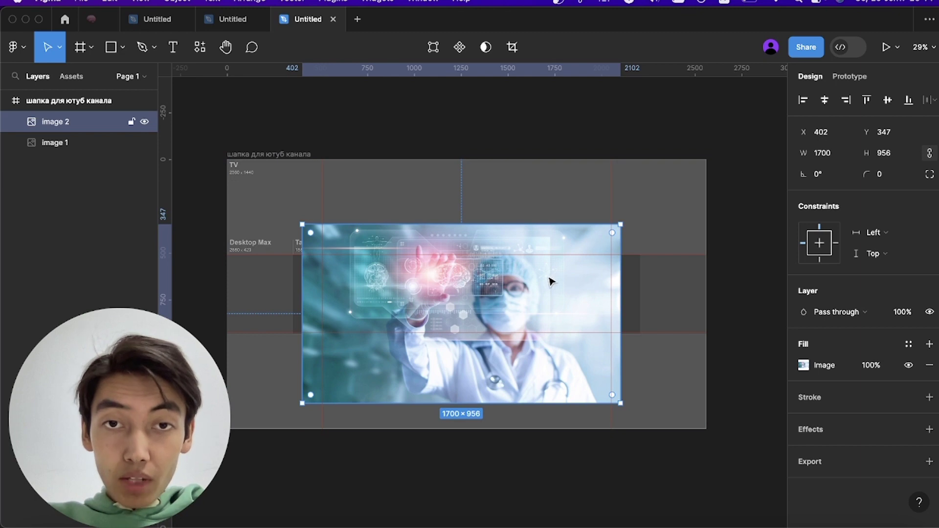
pyautogui.scroll(3, 550, 280)
pyautogui.scroll(-2, 541, 274)
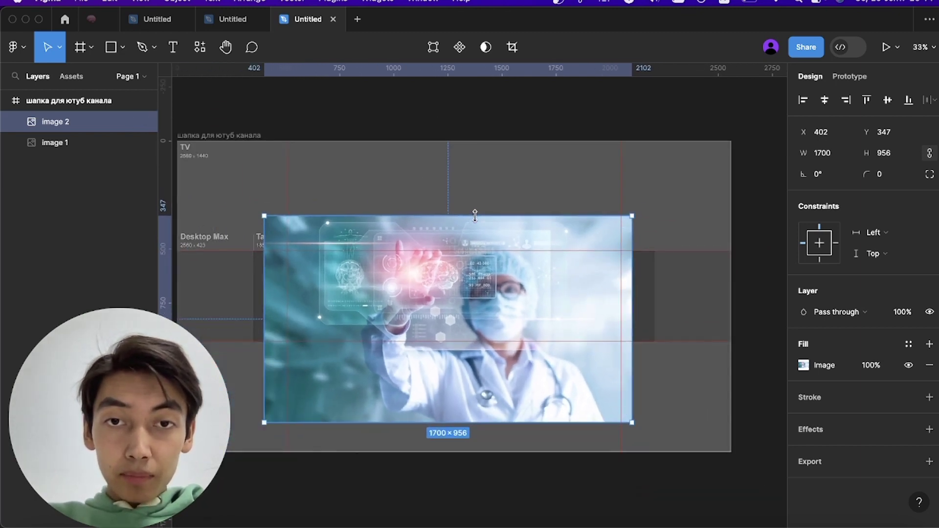
pyautogui.moveTo(474, 216); pyautogui.dragTo(475, 243)
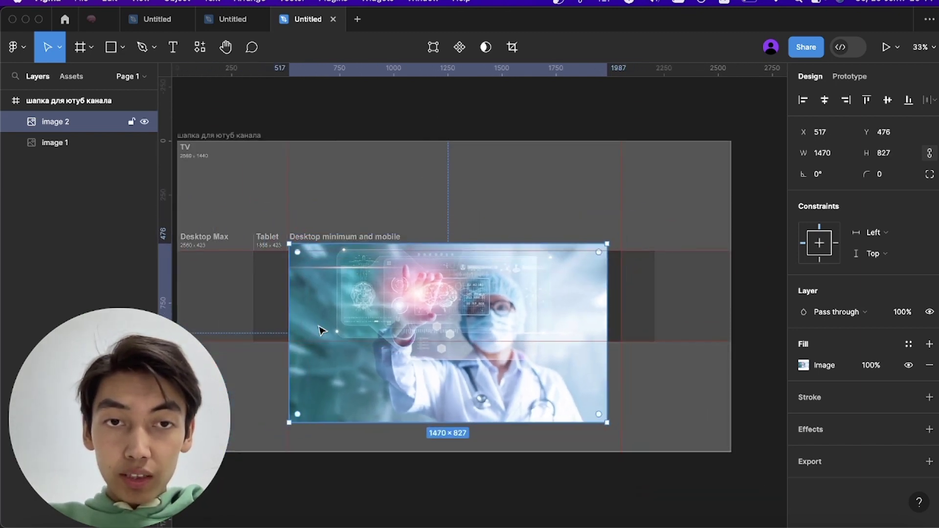
pyautogui.moveTo(287, 310); pyautogui.dragTo(286, 309)
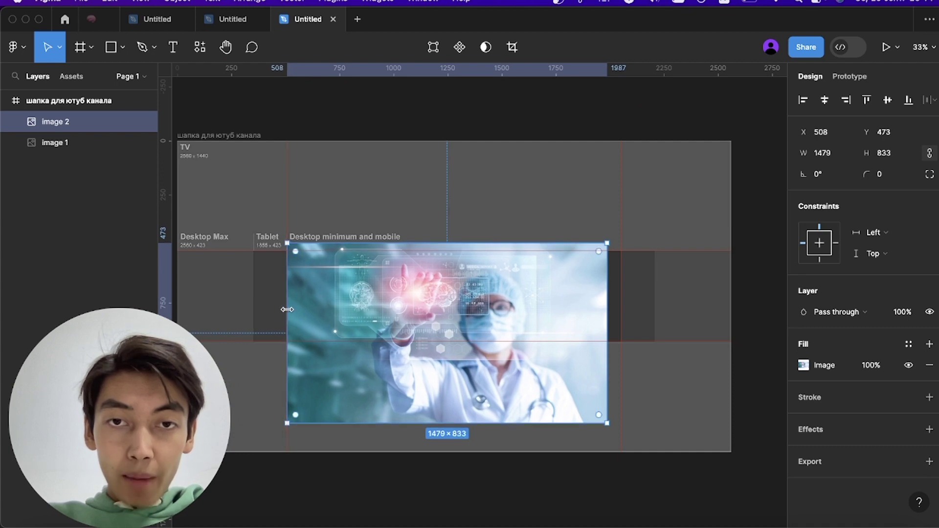
# - Stretch and trim the photo to 1544×419 at X 508, Y 509 within the guides
pyautogui.scroll(3, 490, 304)
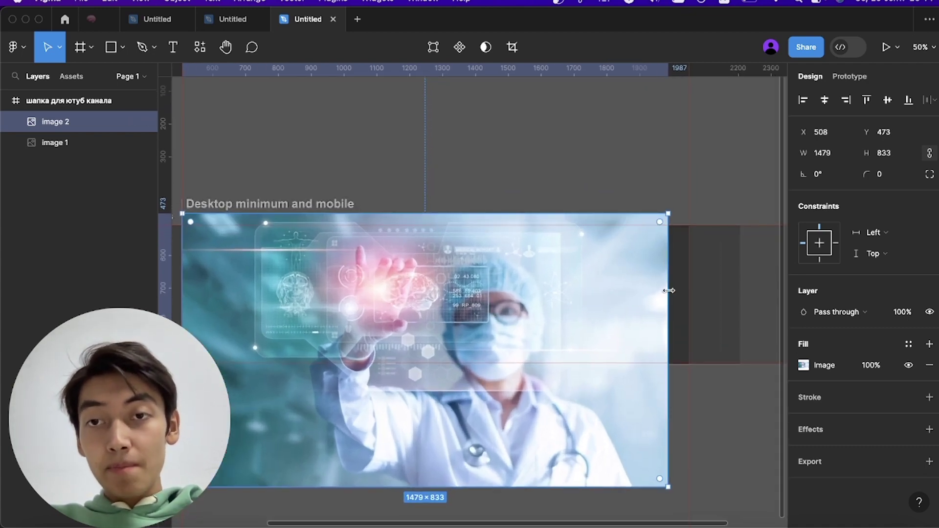
pyautogui.moveTo(668, 291); pyautogui.dragTo(689, 291)
pyautogui.scroll(-3, 526, 350)
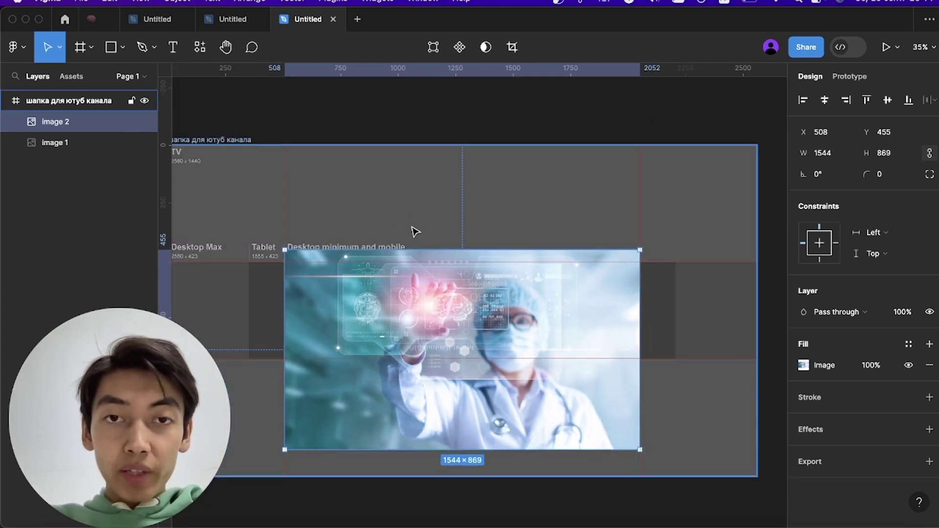
pyautogui.moveTo(414, 244); pyautogui.dragTo(414, 262)
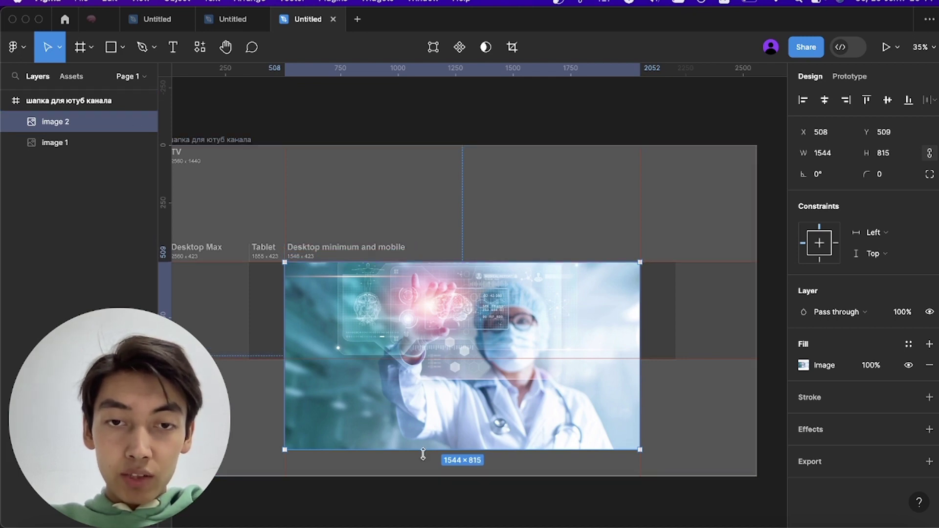
pyautogui.moveTo(423, 405); pyautogui.dragTo(424, 359)
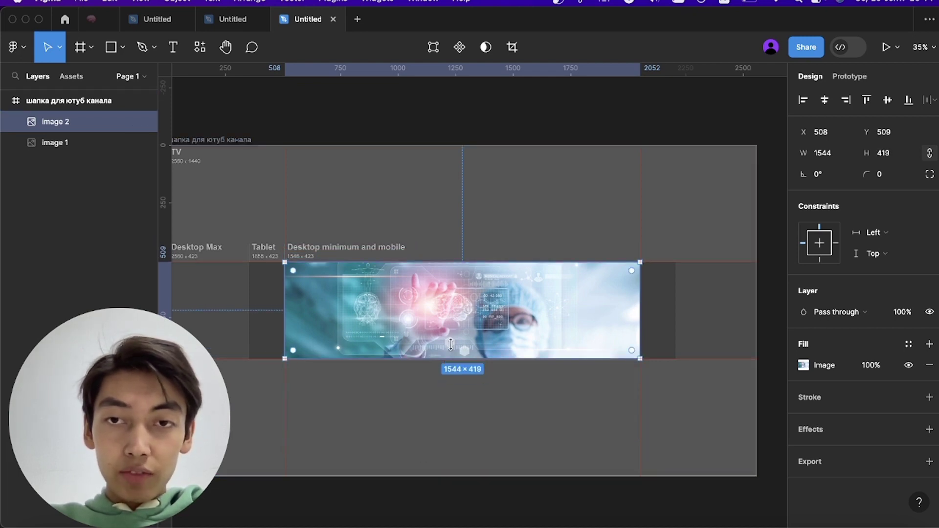
pyautogui.scroll(5, 529, 325)
pyautogui.scroll(-7, 526, 325)
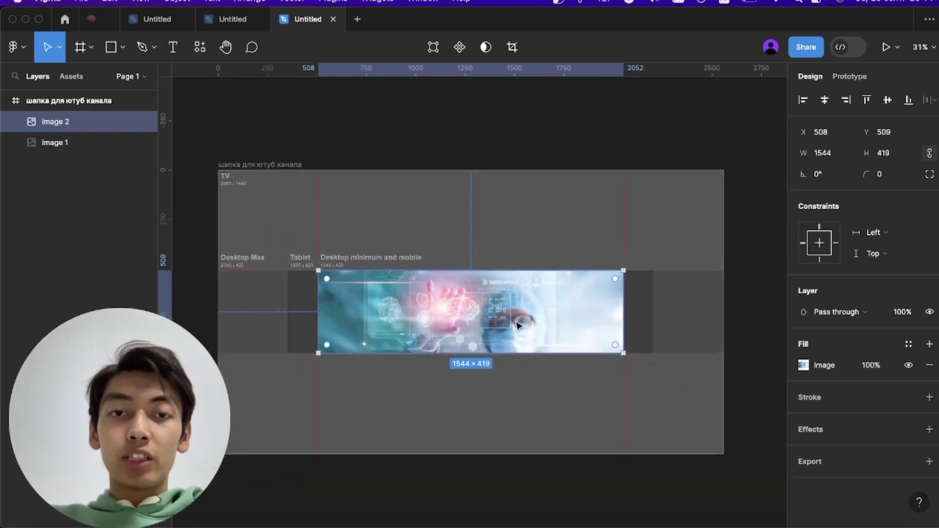
pyautogui.scroll(5, 521, 325)
pyautogui.scroll(-4, 519, 325)
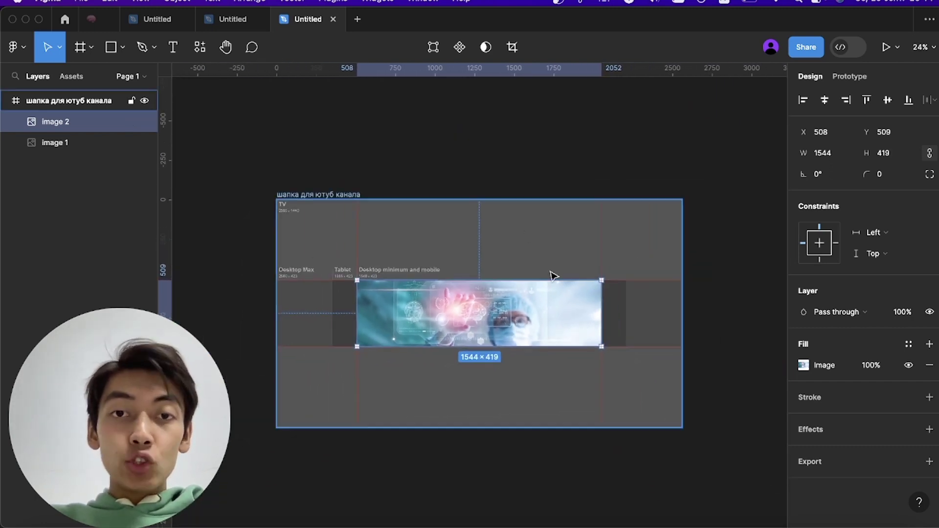
# - Draw a rectangle over the whole banner and move it beneath the doctor photo
pyautogui.click(112, 49)
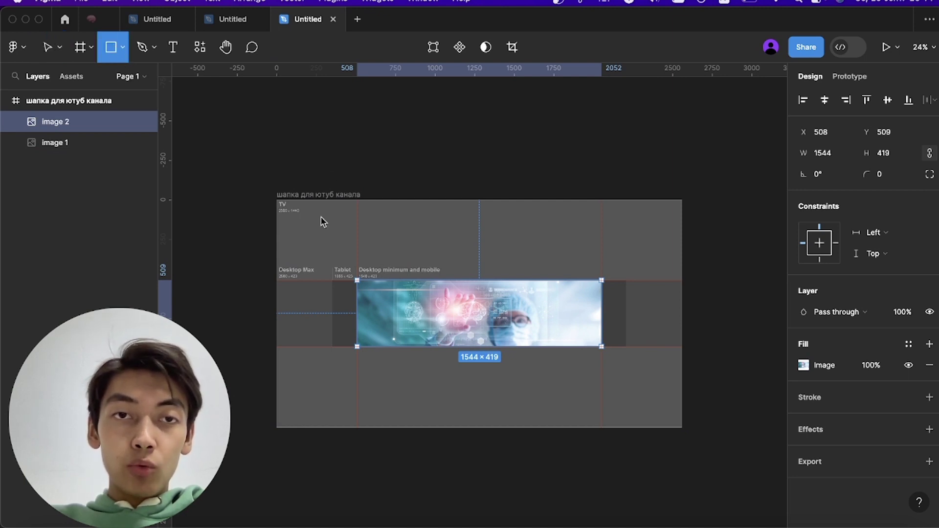
pyautogui.moveTo(276, 200); pyautogui.dragTo(685, 433)
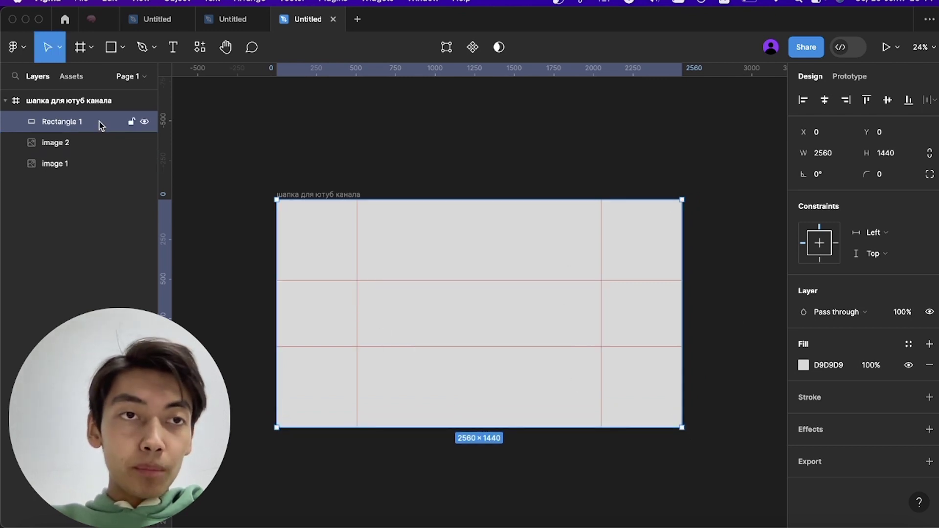
pyautogui.moveTo(99, 123); pyautogui.dragTo(98, 149)
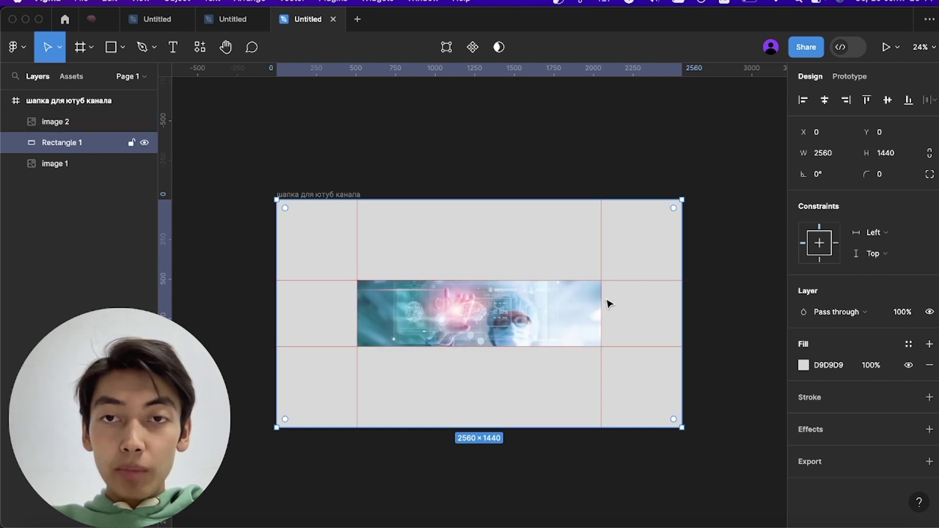
# - Fill the rectangle with teal 206C7F sampled from the photo using the eyedropper
pyautogui.click(804, 366)
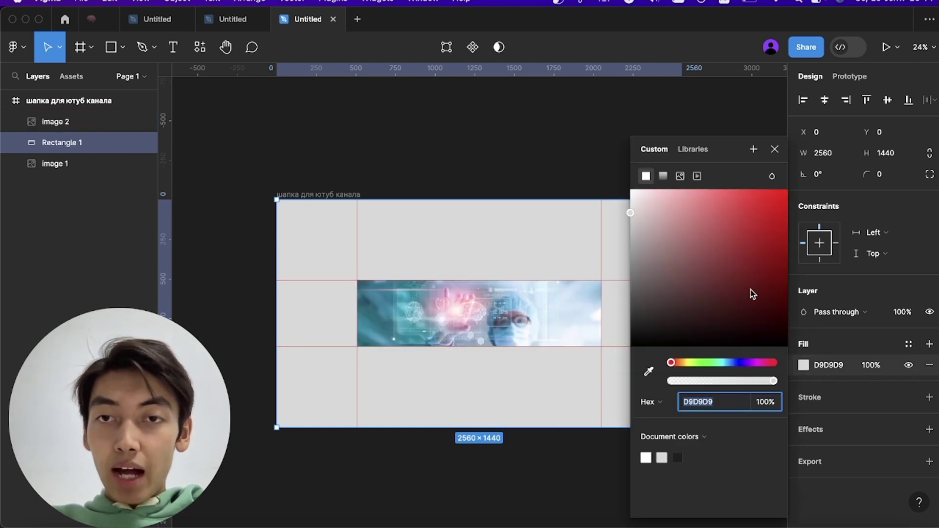
pyautogui.click(649, 374)
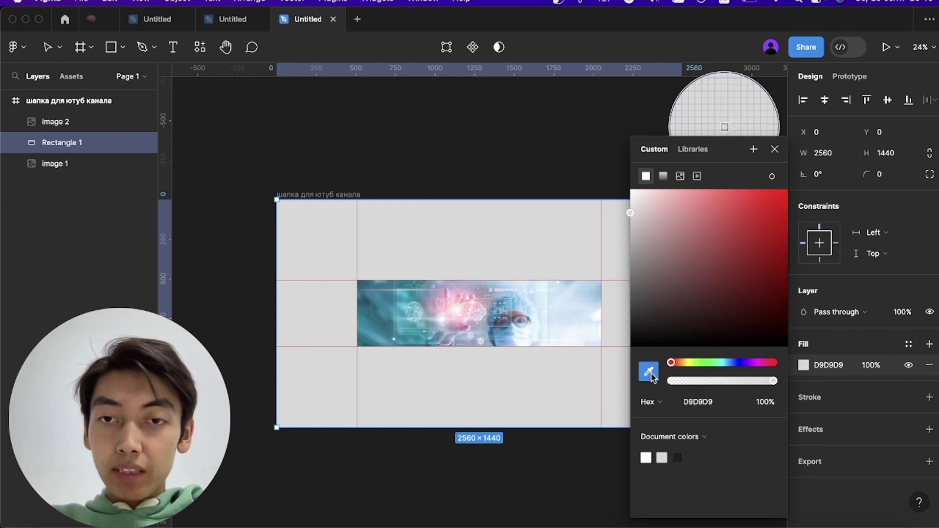
pyautogui.click(382, 321)
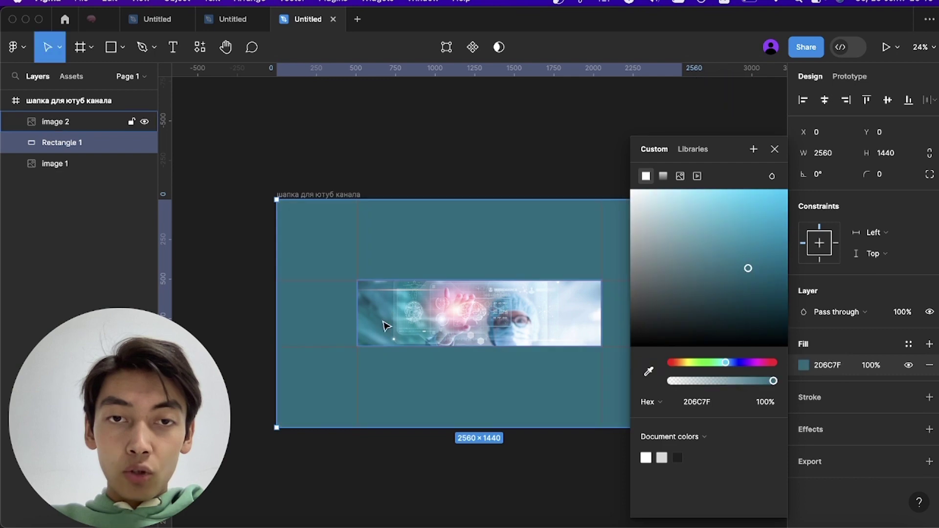
pyautogui.click(774, 149)
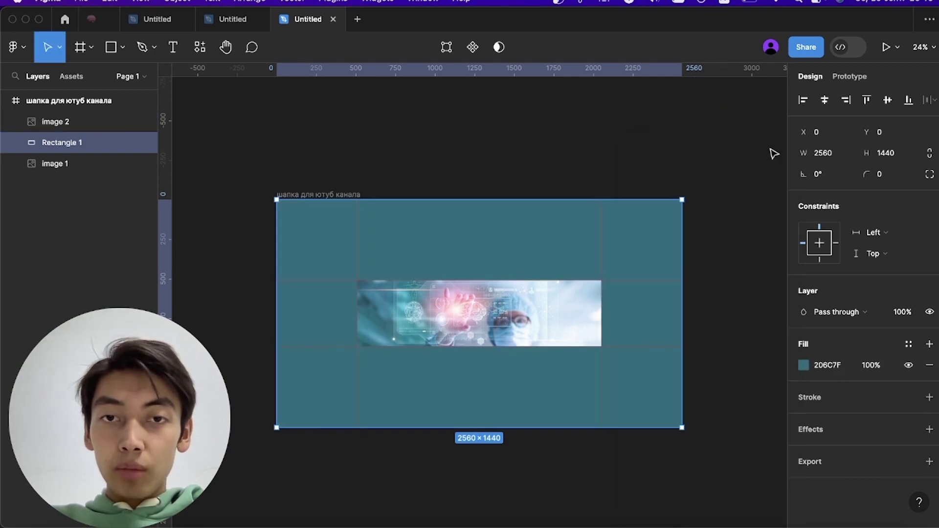
pyautogui.click(740, 376)
pyautogui.scroll(3, 503, 277)
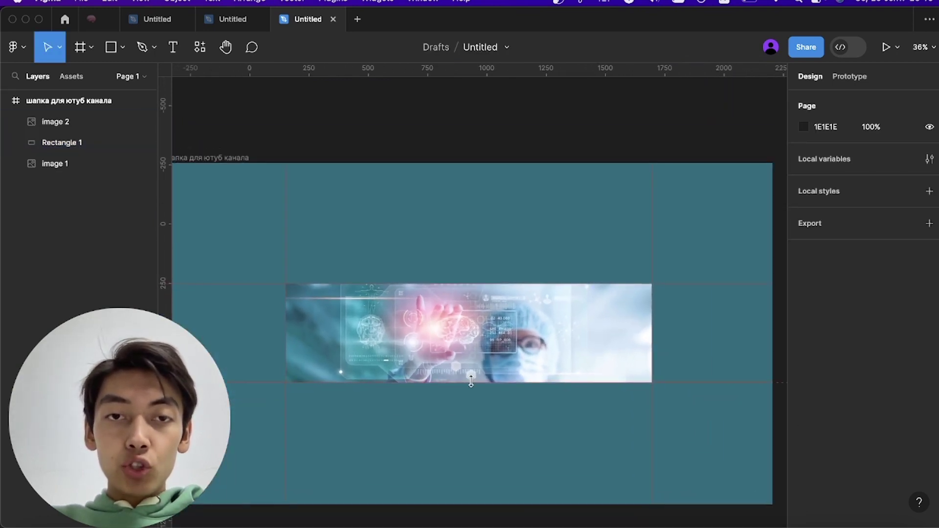
# - Create a text box on the photo's right side with font size 63
pyautogui.scroll(-4, 471, 381)
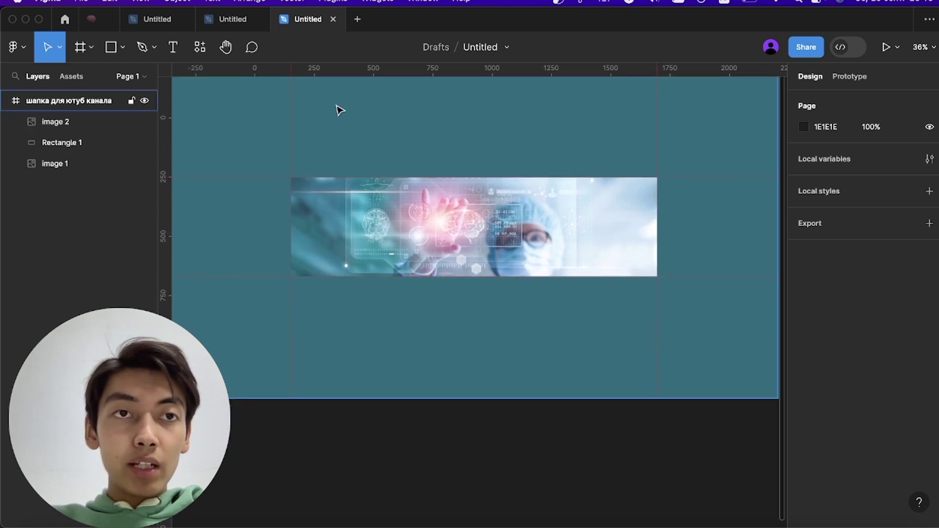
pyautogui.click(172, 49)
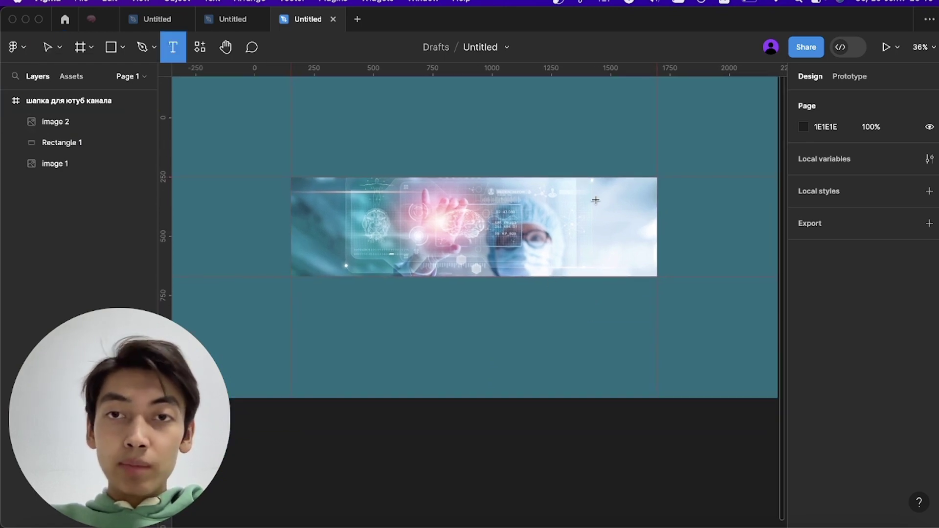
pyautogui.moveTo(547, 198); pyautogui.dragTo(652, 251)
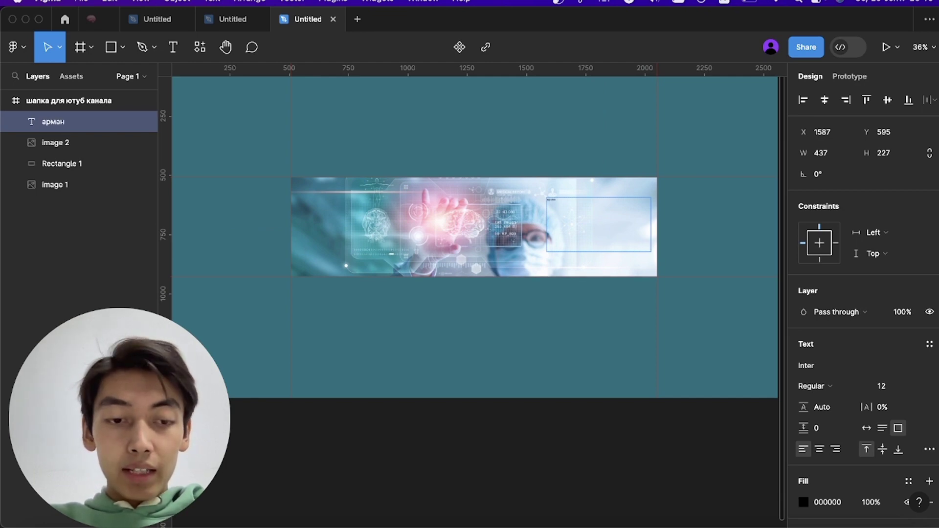
pyautogui.click(885, 390)
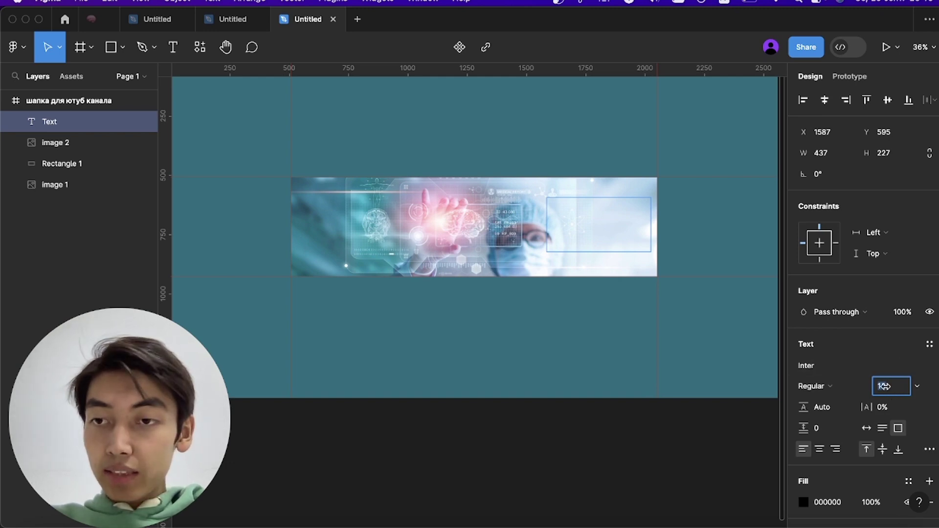
pyautogui.moveTo(887, 386); pyautogui.dragTo(5, 383)
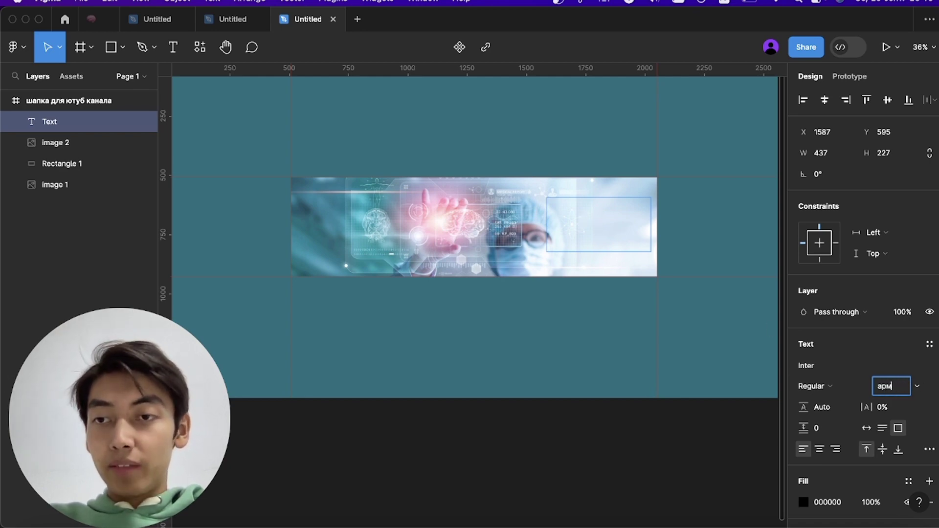
pyautogui.write('63')
pyautogui.press('Return')
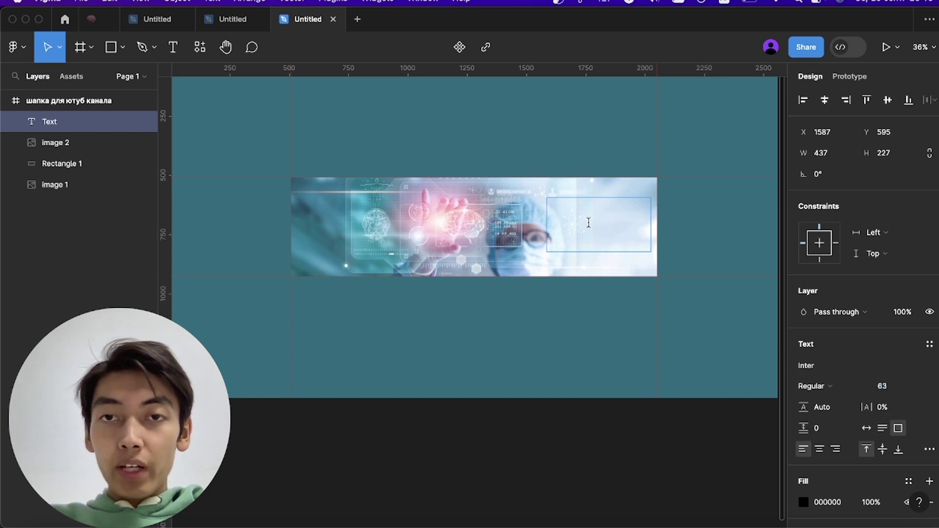
# - Type the channel owner's two-word full name into the text box
pyautogui.write('ap')
pyautogui.press('BackSpace')
pyautogui.press('BackSpace')
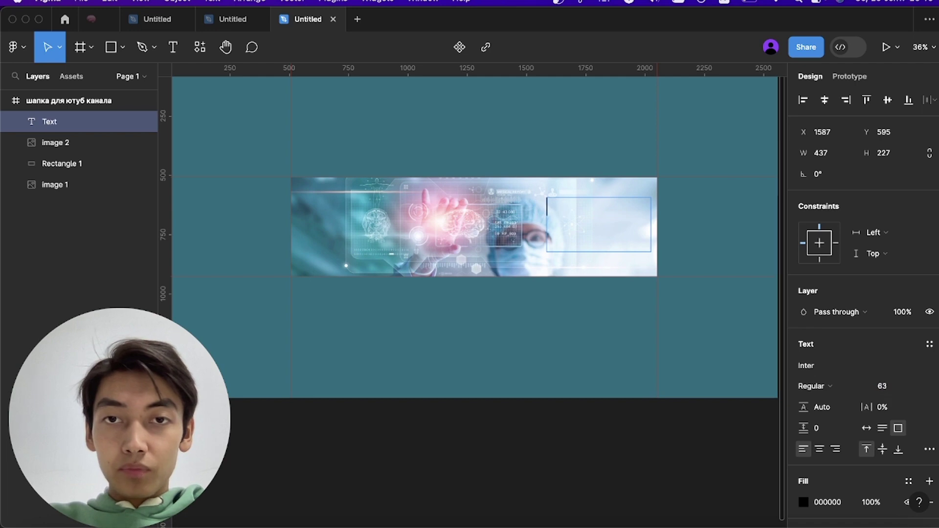
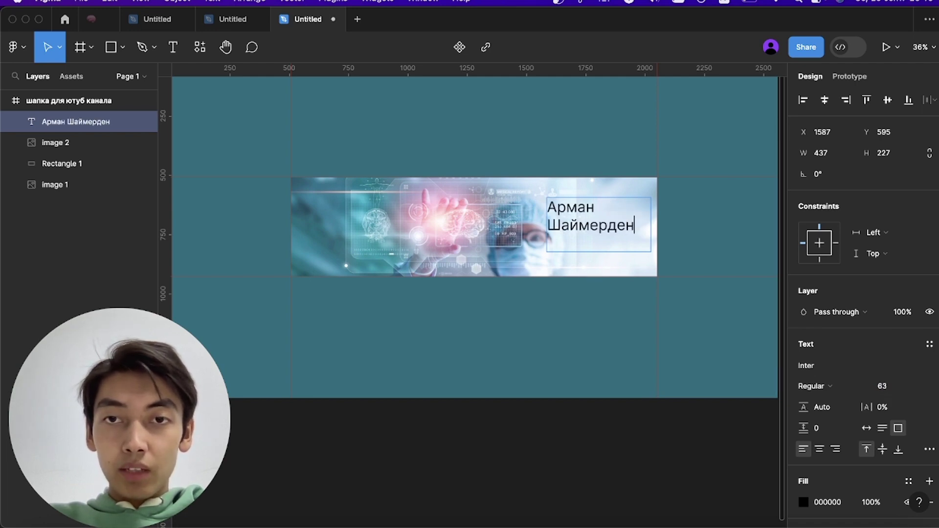
pyautogui.press('super+a')
pyautogui.click(636, 320)
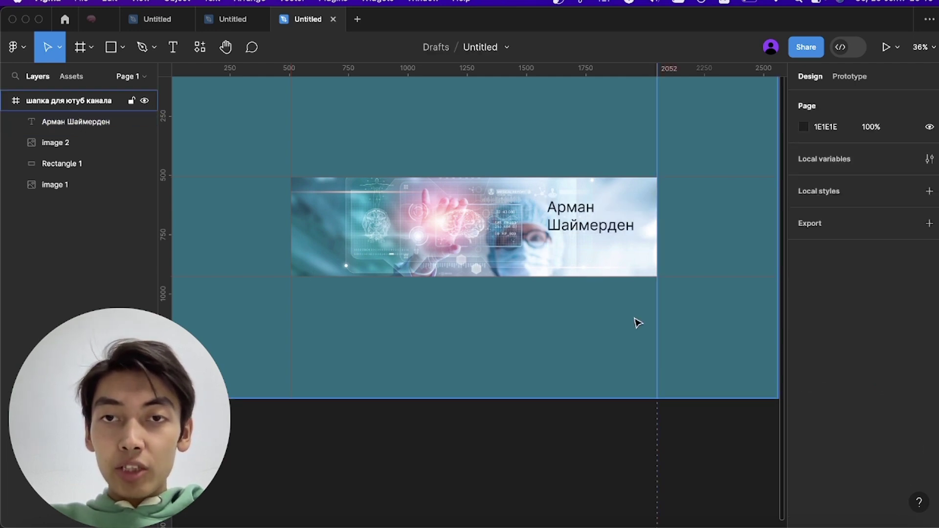
# - Move the name over the photo's middle in a 598×72 box, centred horizontally and vertically
pyautogui.click(572, 219)
pyautogui.moveTo(571, 219); pyautogui.dragTo(381, 230)
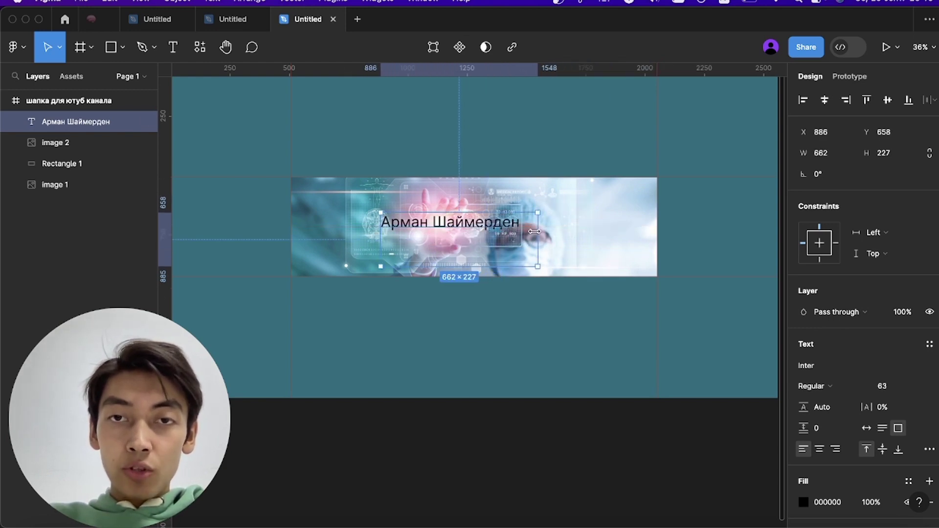
pyautogui.moveTo(534, 231)
pyautogui.mouseDown()
pyautogui.moveTo(484, 231)
pyautogui.moveTo(522, 231)
pyautogui.mouseUp()
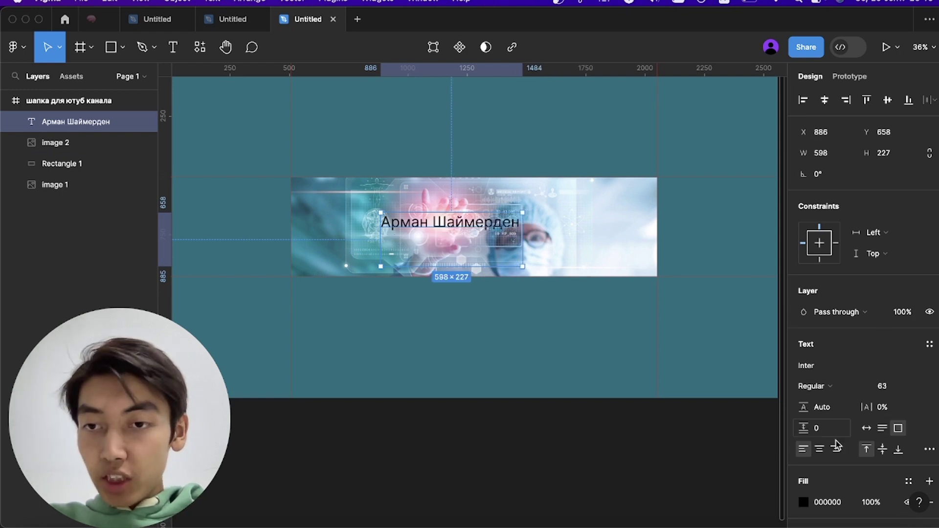
pyautogui.click(821, 451)
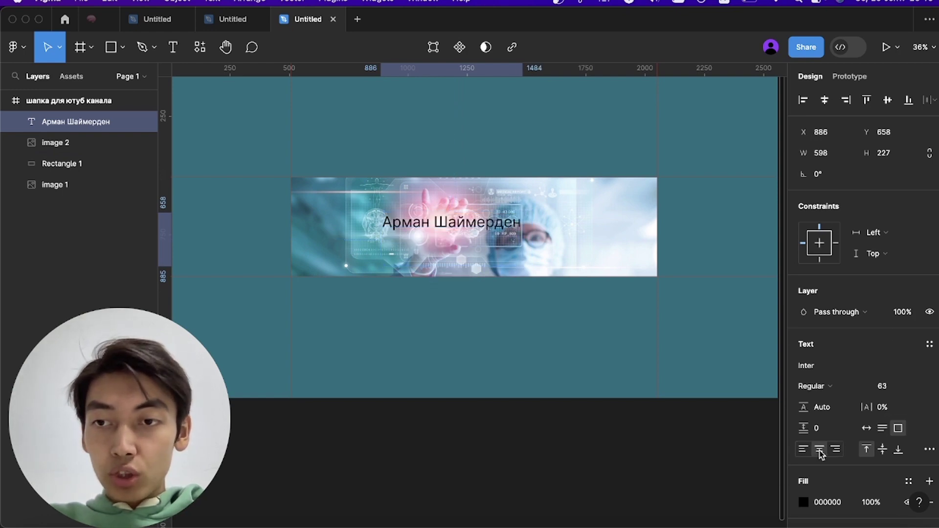
pyautogui.click(882, 449)
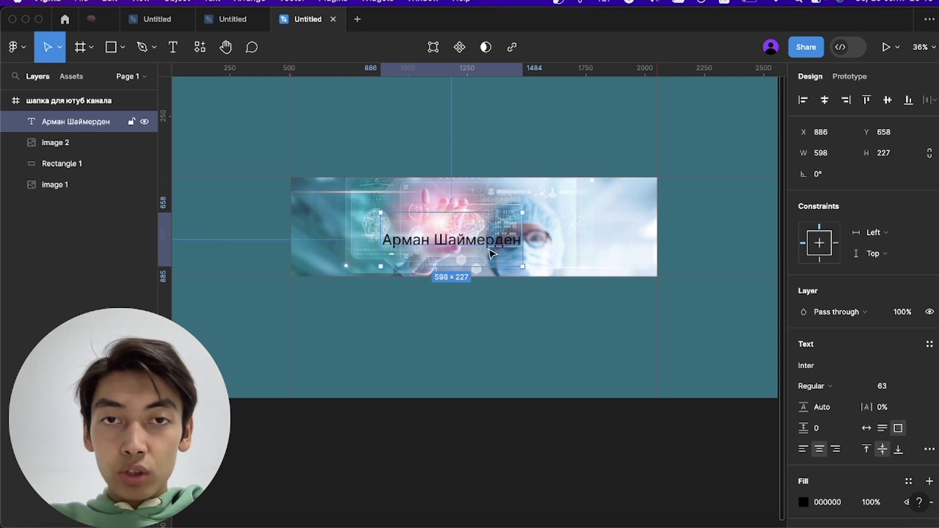
pyautogui.moveTo(454, 266); pyautogui.dragTo(454, 230)
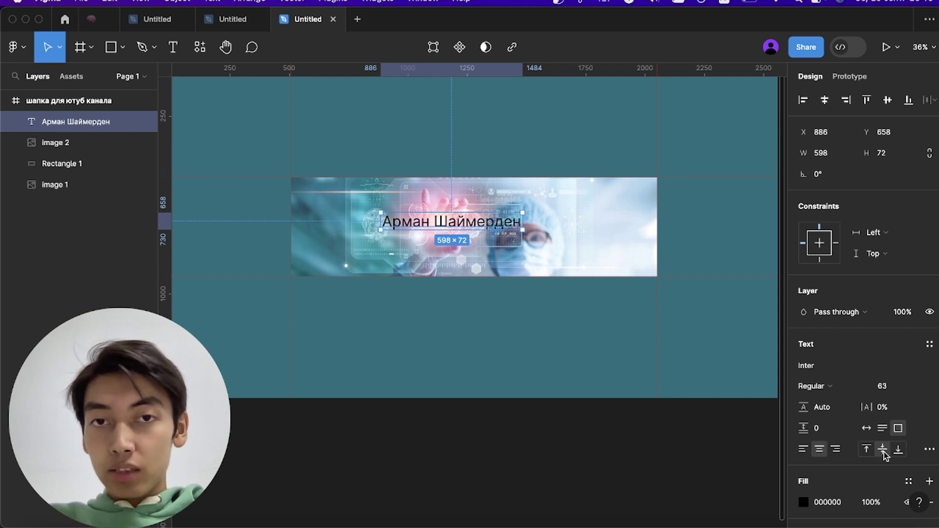
pyautogui.moveTo(481, 226)
pyautogui.mouseDown()
pyautogui.moveTo(492, 227)
pyautogui.moveTo(487, 233)
pyautogui.mouseUp()
pyautogui.press('Escape')
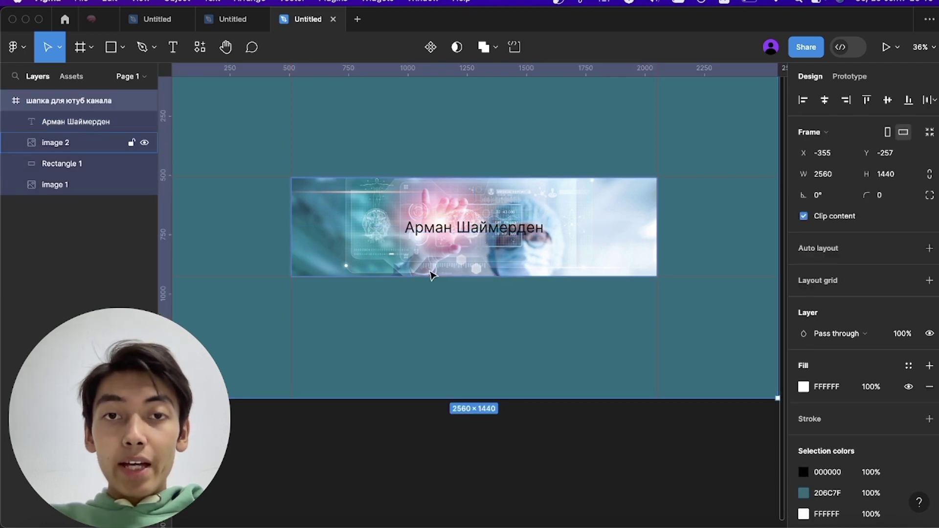
pyautogui.scroll(2, 432, 306)
# - Make the name Black weight and, after trying teal, blue and white, keep its fill black 000000
pyautogui.click(485, 211)
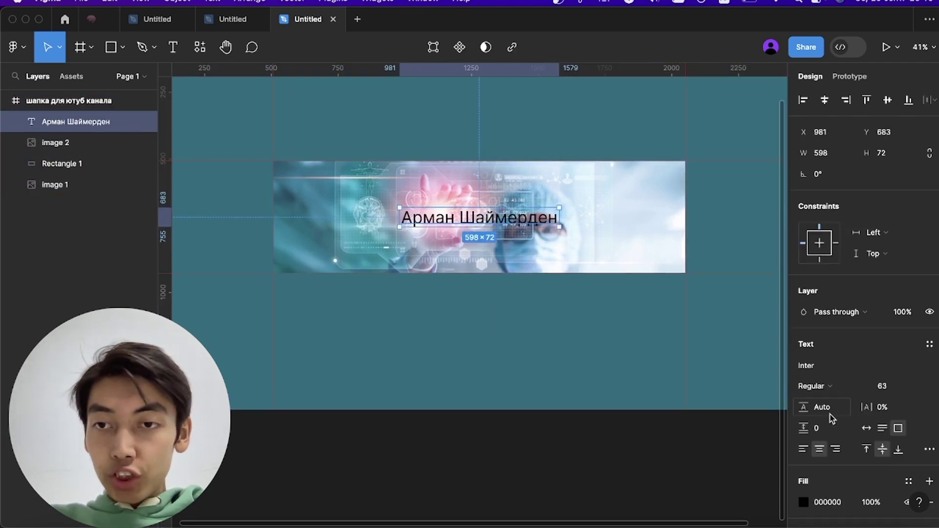
pyautogui.click(839, 393)
pyautogui.click(826, 464)
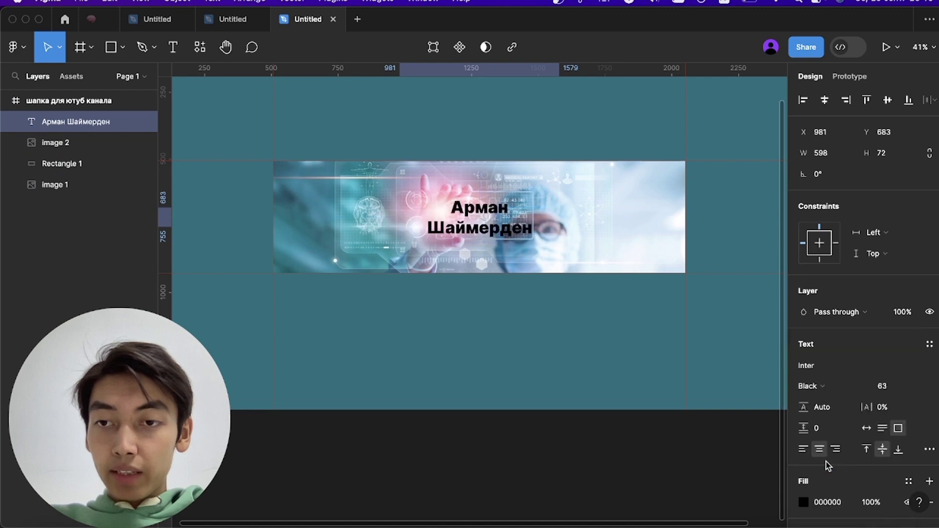
pyautogui.click(803, 502)
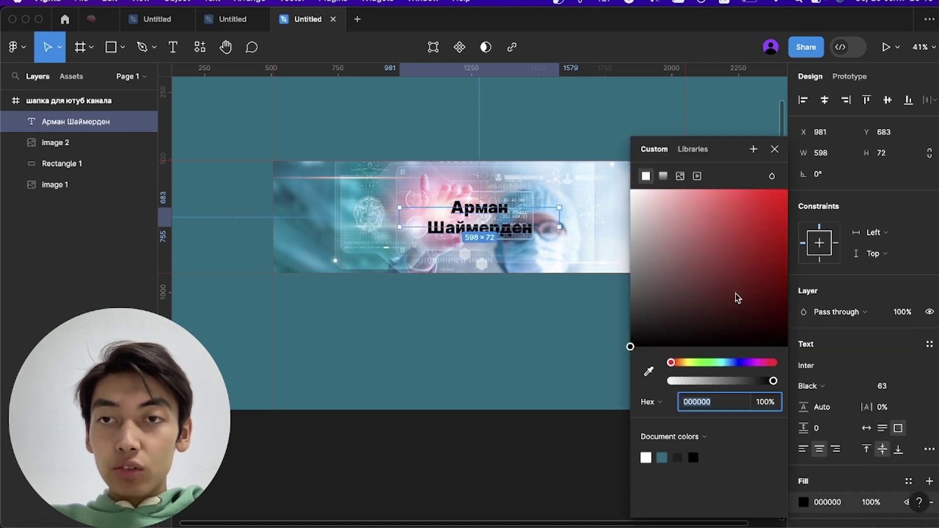
pyautogui.moveTo(738, 299); pyautogui.dragTo(871, 369)
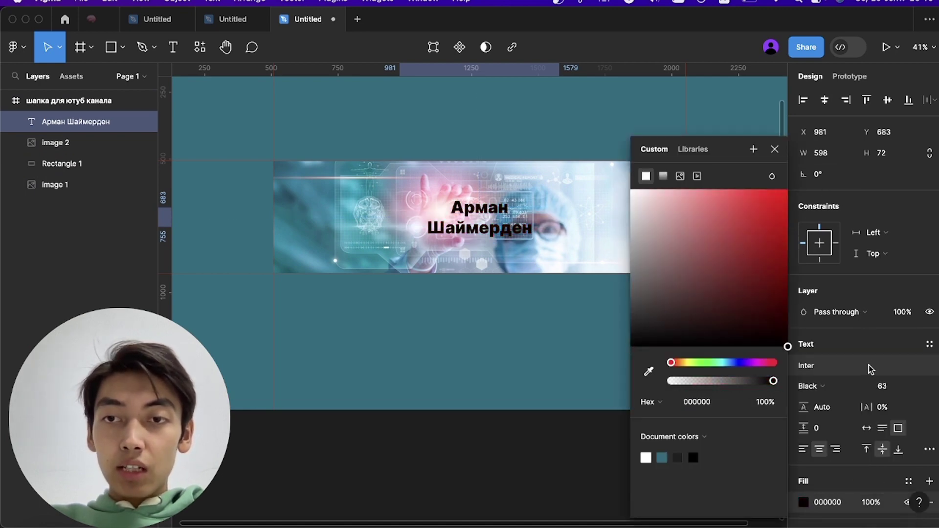
pyautogui.moveTo(729, 364)
pyautogui.mouseDown()
pyautogui.moveTo(739, 363)
pyautogui.moveTo(722, 363)
pyautogui.mouseUp()
pyautogui.moveTo(757, 269); pyautogui.dragTo(764, 344)
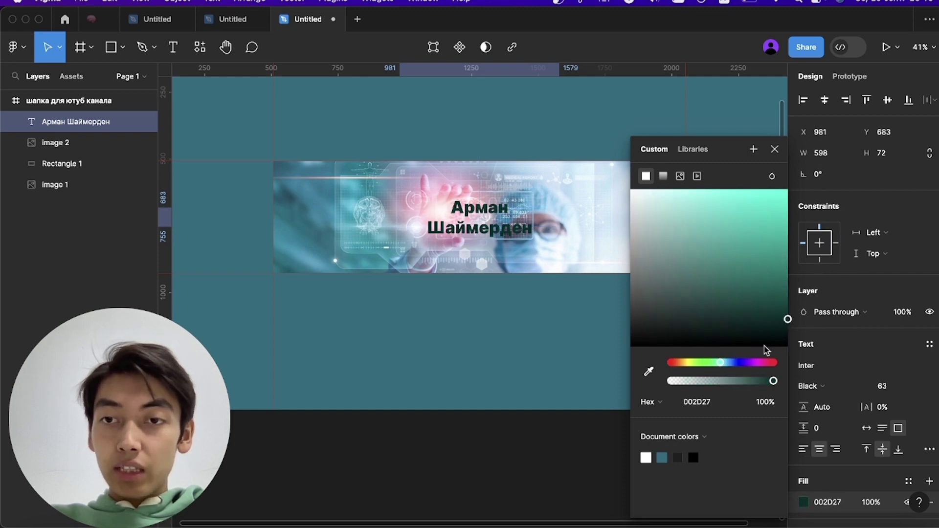
pyautogui.click(736, 363)
pyautogui.moveTo(769, 287); pyautogui.dragTo(789, 260)
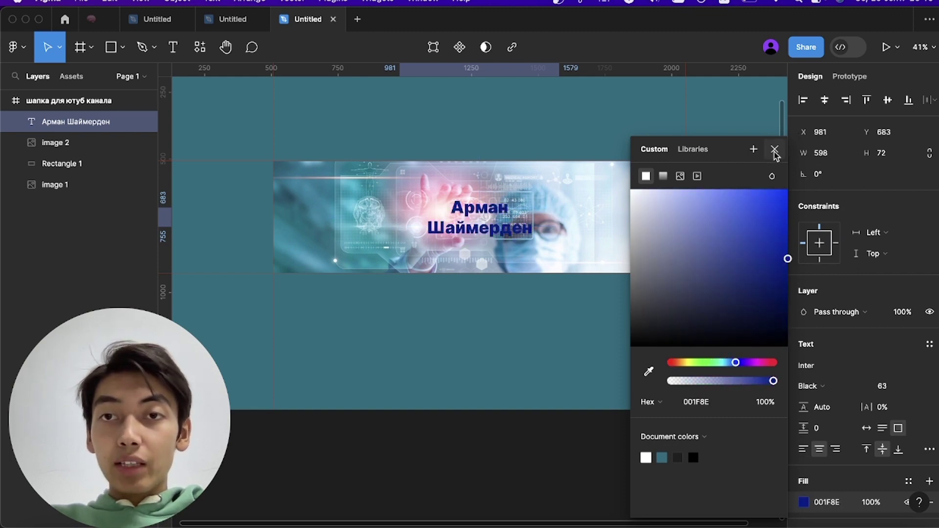
pyautogui.click(775, 153)
pyautogui.click(802, 504)
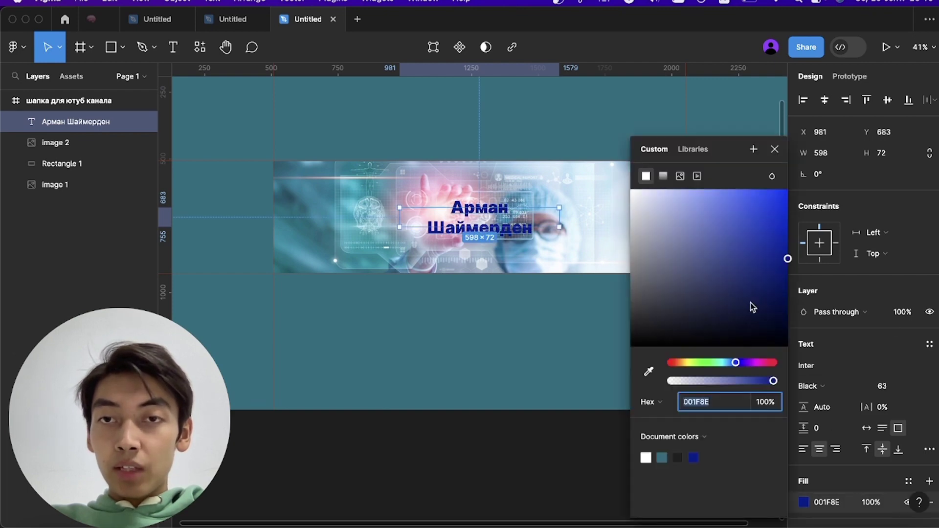
pyautogui.moveTo(709, 283); pyautogui.dragTo(609, 156)
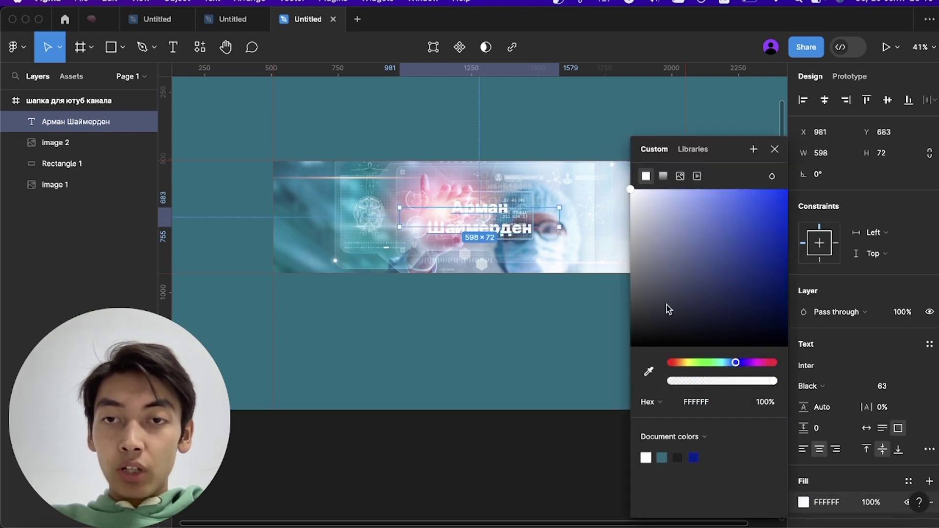
pyautogui.moveTo(667, 310); pyautogui.dragTo(623, 380)
pyautogui.press('Escape')
# - Widen the name's box to 710 so it fits one line, and centre it on the banner
pyautogui.click(531, 225)
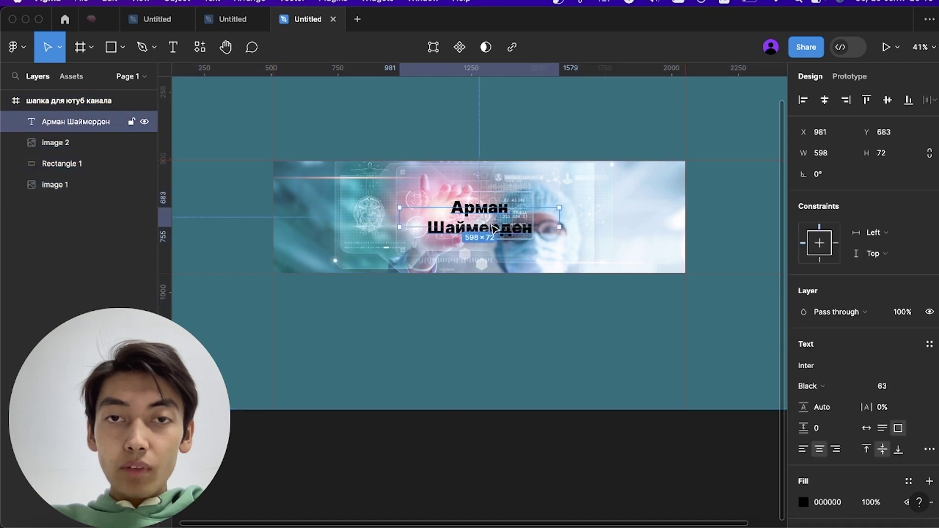
pyautogui.moveTo(559, 221); pyautogui.dragTo(589, 221)
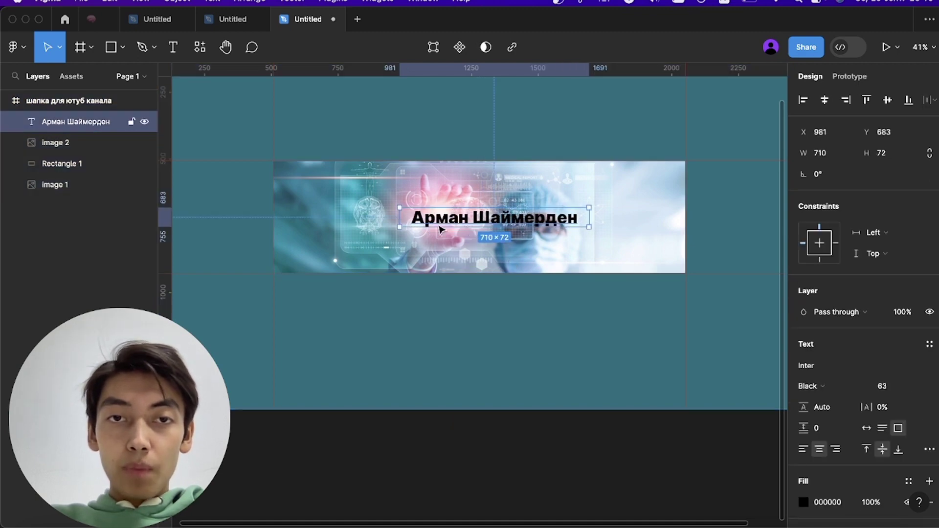
pyautogui.moveTo(468, 223); pyautogui.dragTo(454, 222)
pyautogui.press('Escape')
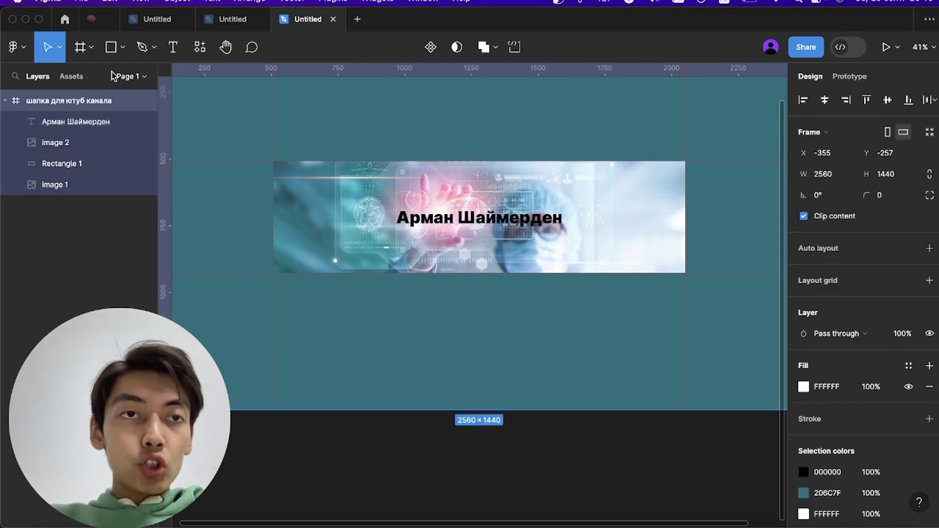
# - Draw a 729×116 rectangle across the name and move the text layer above it
pyautogui.click(112, 47)
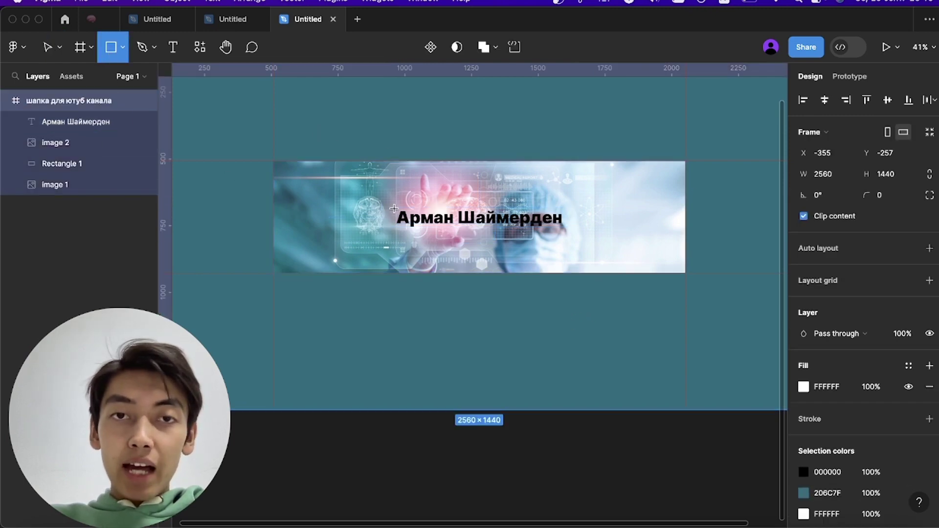
pyautogui.moveTo(380, 202)
pyautogui.mouseDown()
pyautogui.moveTo(593, 245)
pyautogui.moveTo(577, 237)
pyautogui.mouseUp()
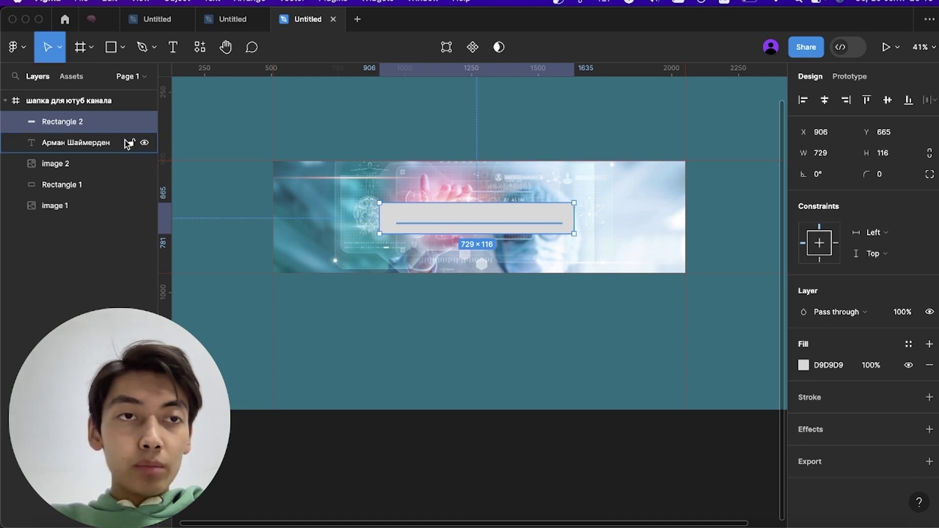
pyautogui.moveTo(98, 124); pyautogui.dragTo(98, 154)
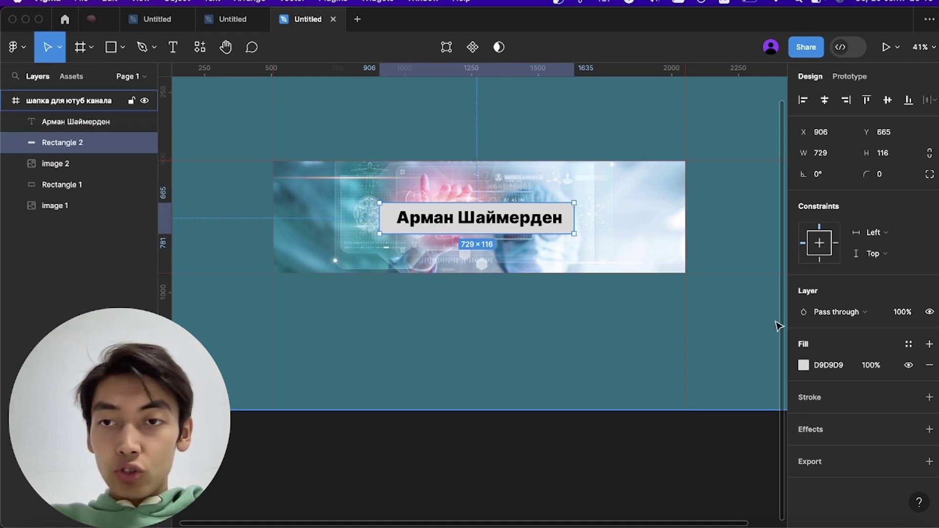
# - Give the backing rectangle a white FFFFFF fill at 58% opacity
pyautogui.click(875, 367)
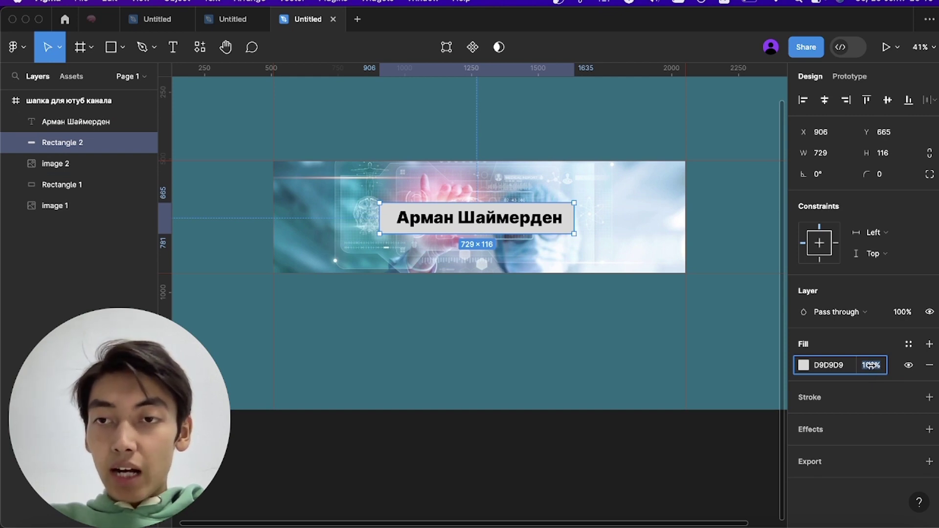
pyautogui.moveTo(871, 366); pyautogui.dragTo(804, 381)
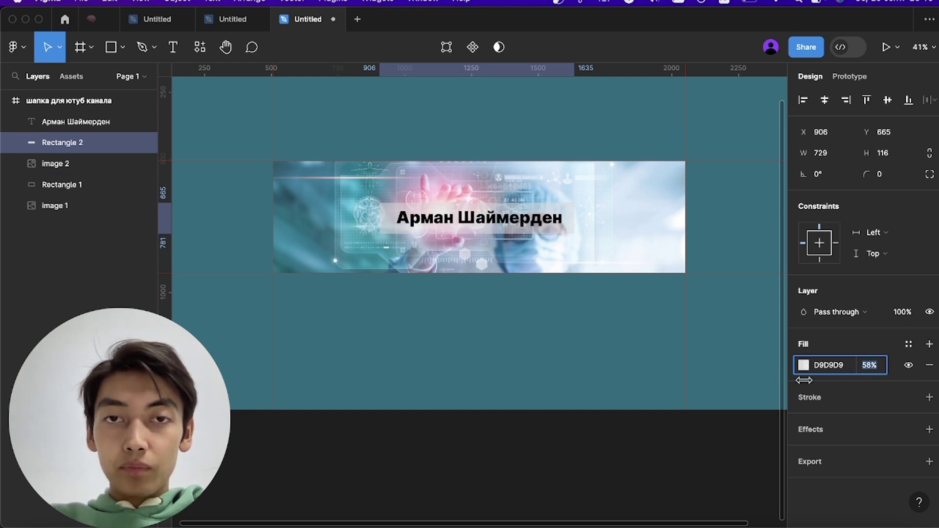
pyautogui.click(807, 368)
pyautogui.moveTo(716, 323); pyautogui.dragTo(623, 142)
pyautogui.click(717, 100)
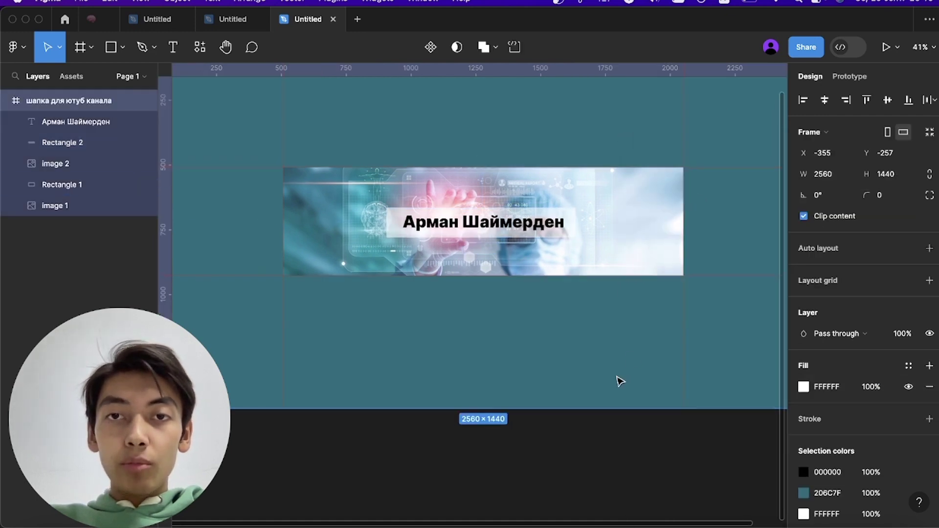
pyautogui.scroll(-3, 619, 380)
pyautogui.scroll(-2, 572, 333)
pyautogui.hscroll(2, 572, 334)
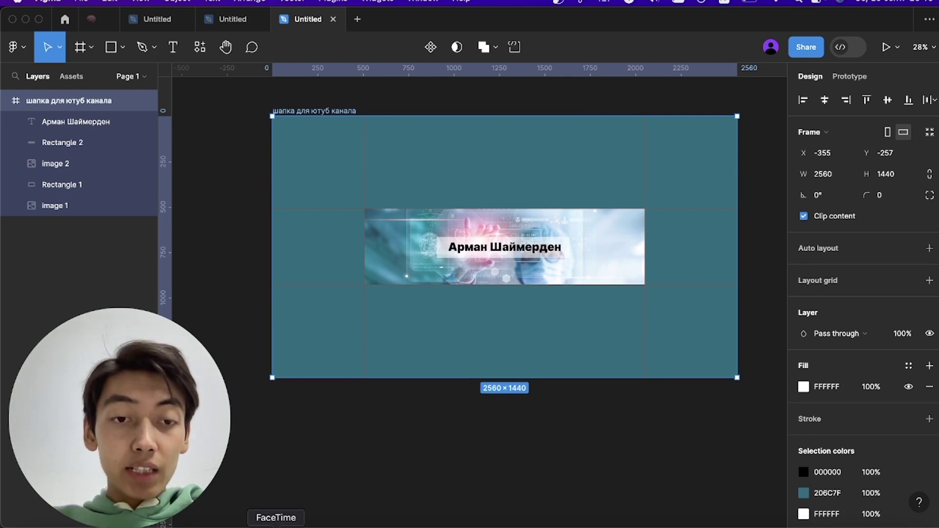
pyautogui.rightClick(251, 526)
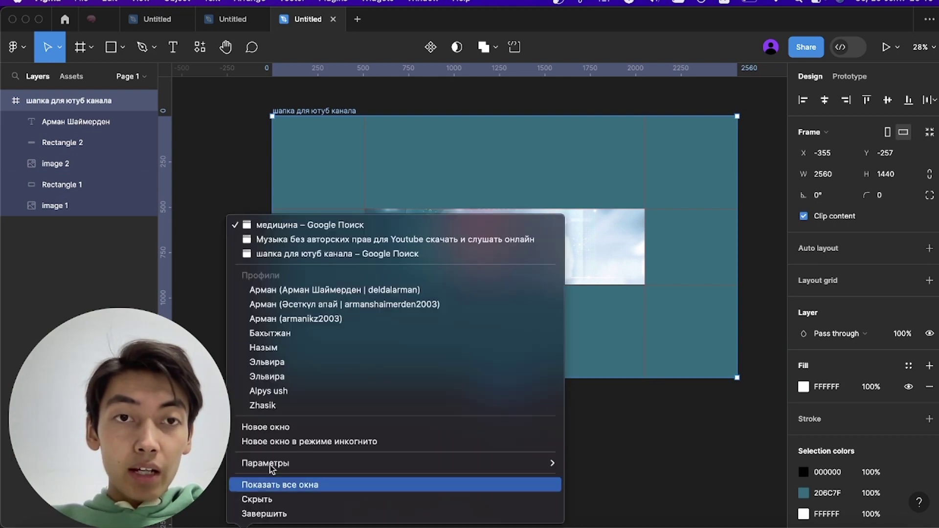
# - Open YouTube in a new Chrome incognito tab via a web search for 'ютуб'
pyautogui.click(336, 254)
pyautogui.click(233, 24)
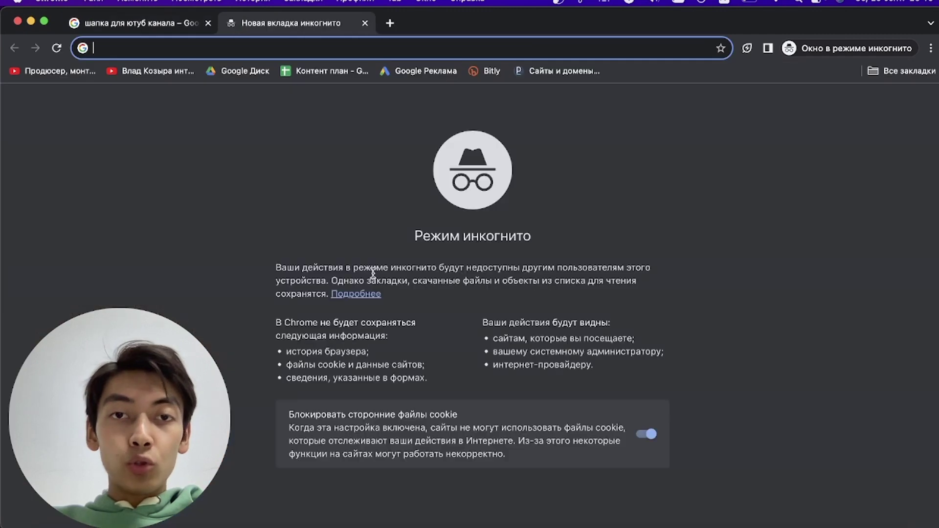
pyautogui.write('ютуб')
pyautogui.press('Return')
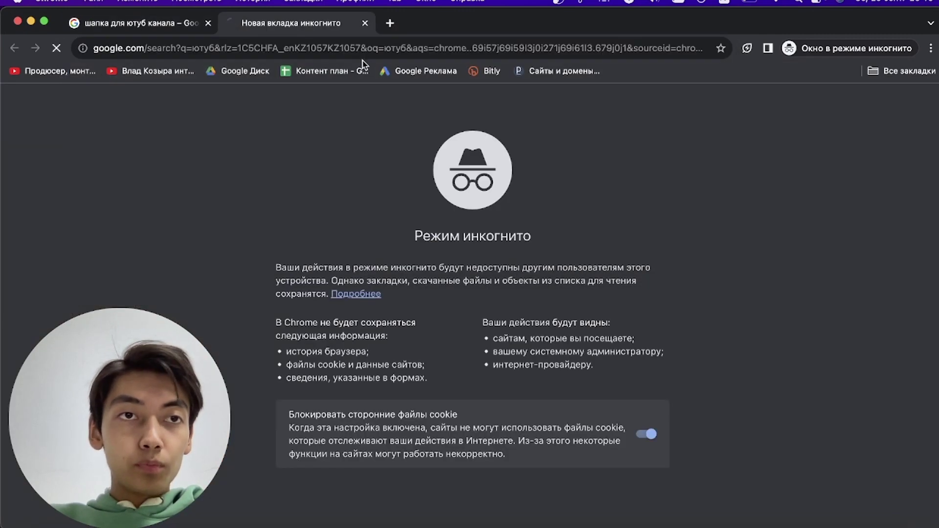
pyautogui.click(261, 216)
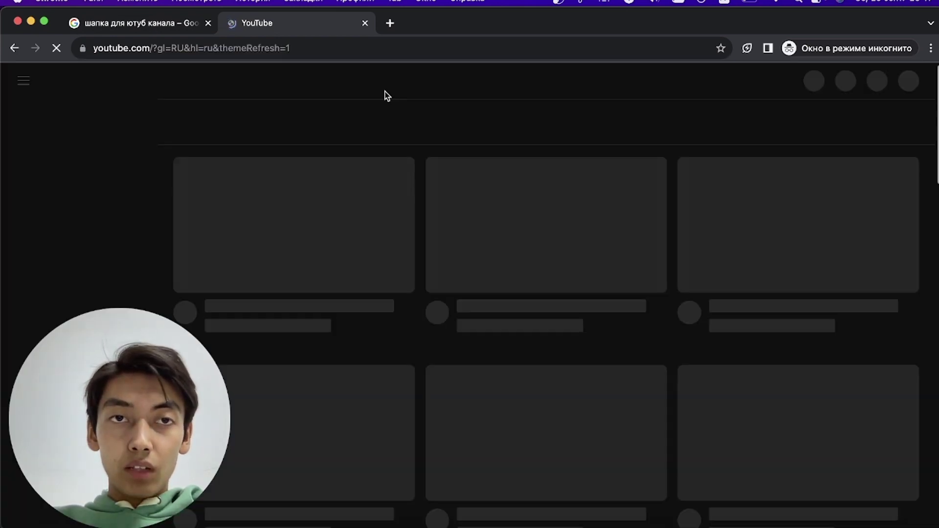
# - Search YouTube for 'доктор' and browse the results
pyautogui.click(386, 82)
pyautogui.write('докт')
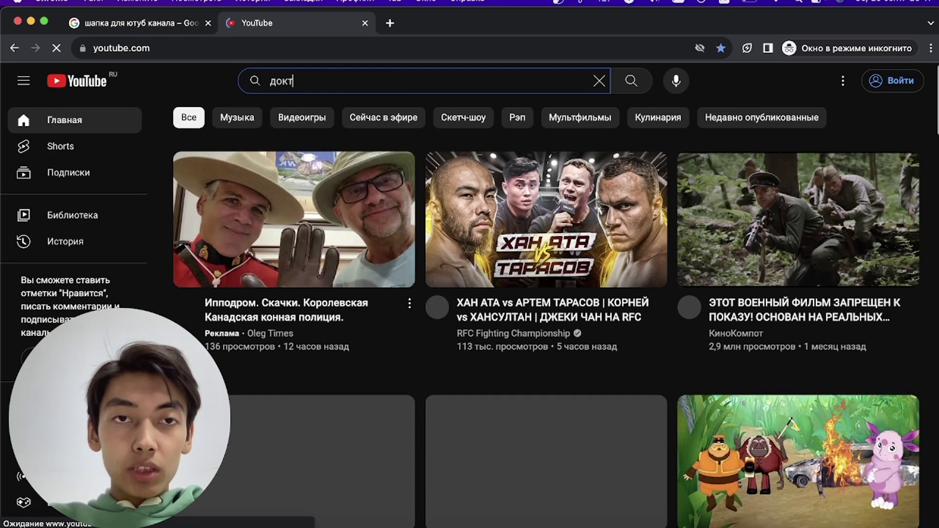
pyautogui.write('ор')
pyautogui.press('Return')
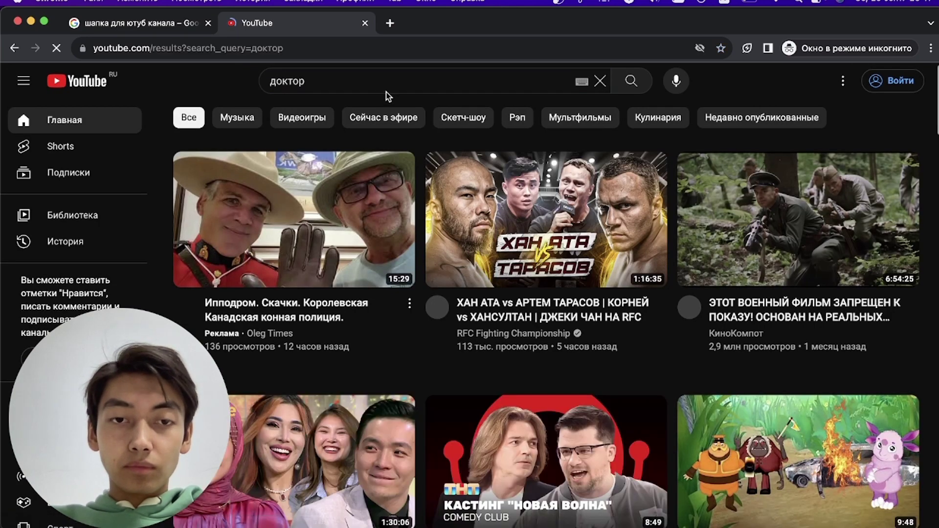
pyautogui.scroll(-7, 489, 393)
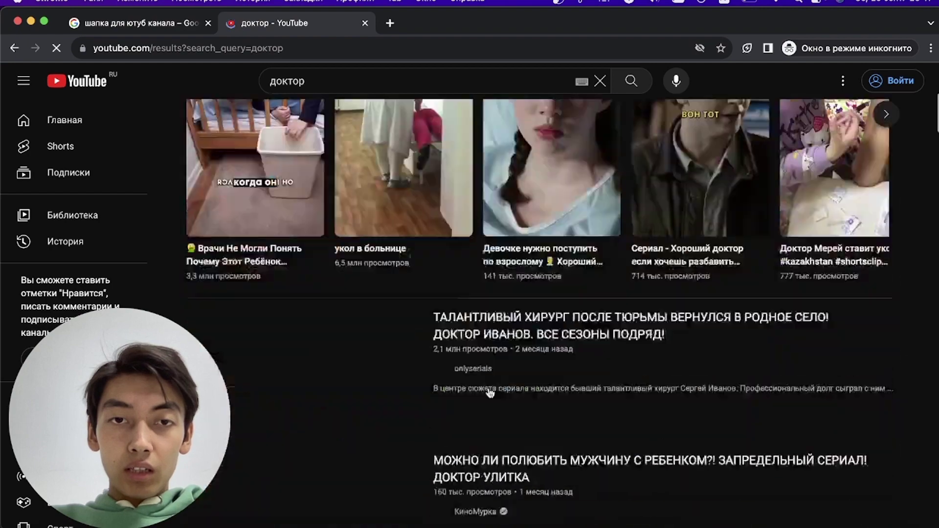
pyautogui.scroll(-8, 489, 393)
pyautogui.scroll(4, 489, 393)
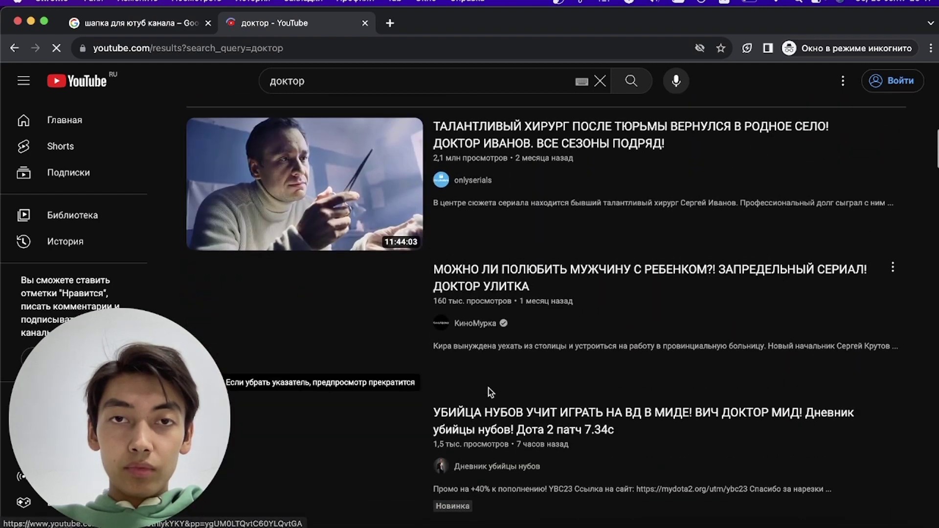
pyautogui.scroll(-10, 491, 392)
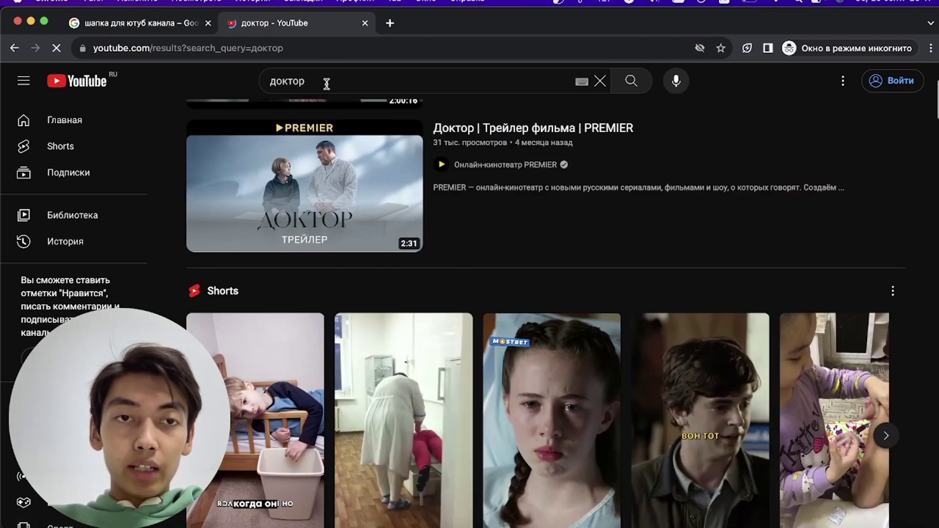
# - Replace the search with 'сахарный диабет' and run it
pyautogui.click(327, 84)
pyautogui.press('super+a')
pyautogui.write('как')
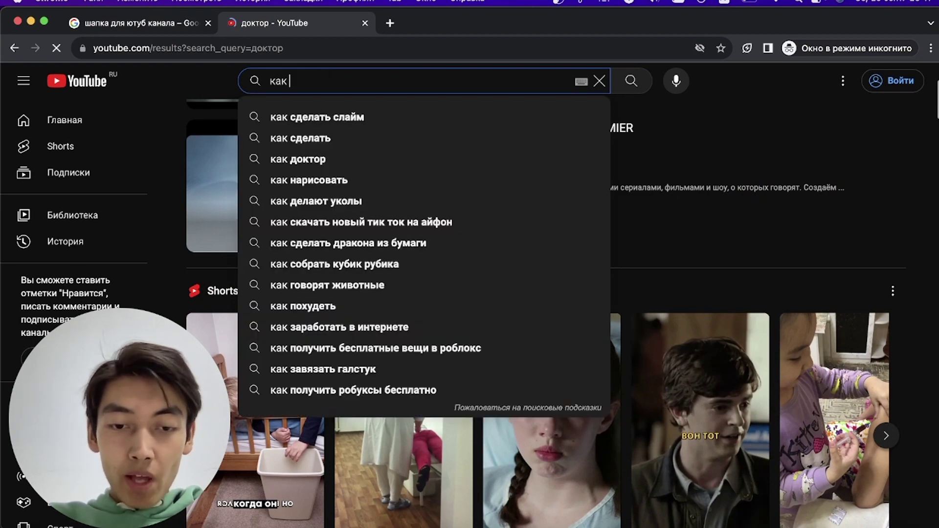
pyautogui.write(' выл')
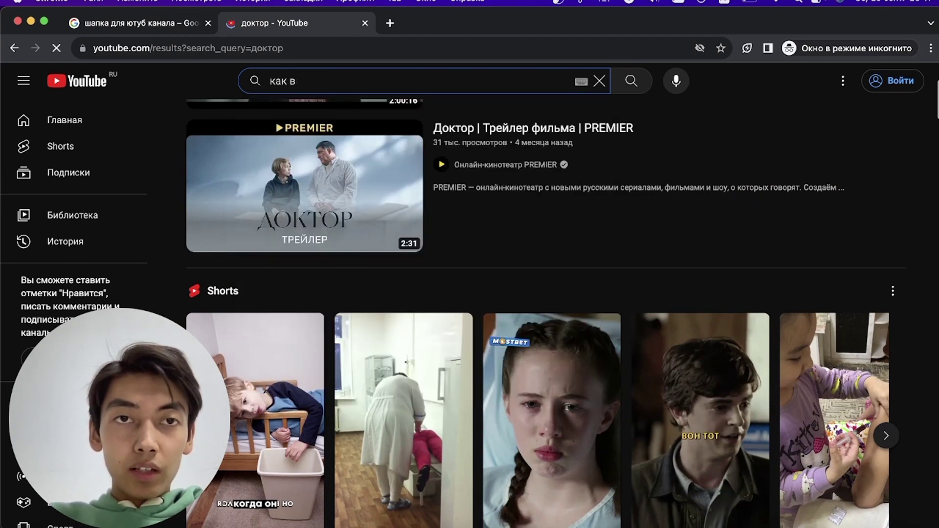
pyautogui.press('BackSpace')
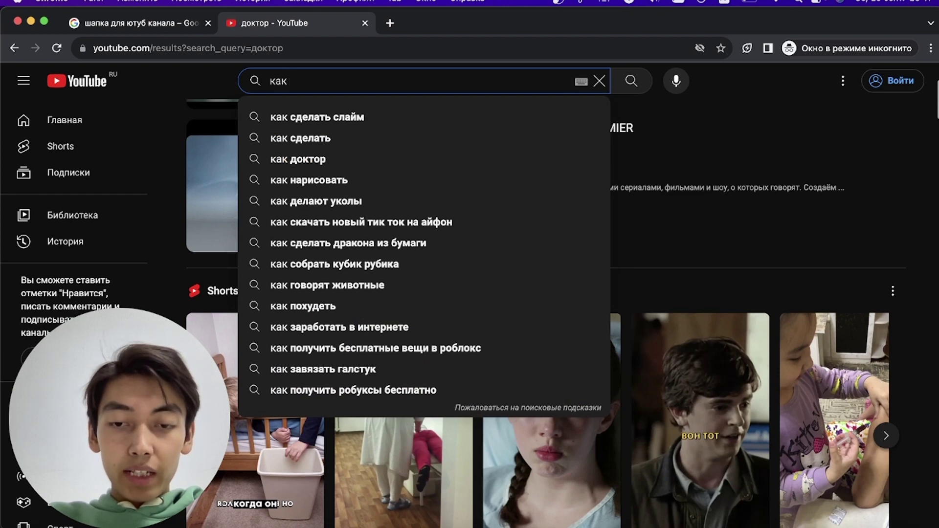
pyautogui.press('BackSpace')
pyautogui.press('BackSpace')
pyautogui.press('BackSpace')
pyautogui.write('сахарный')
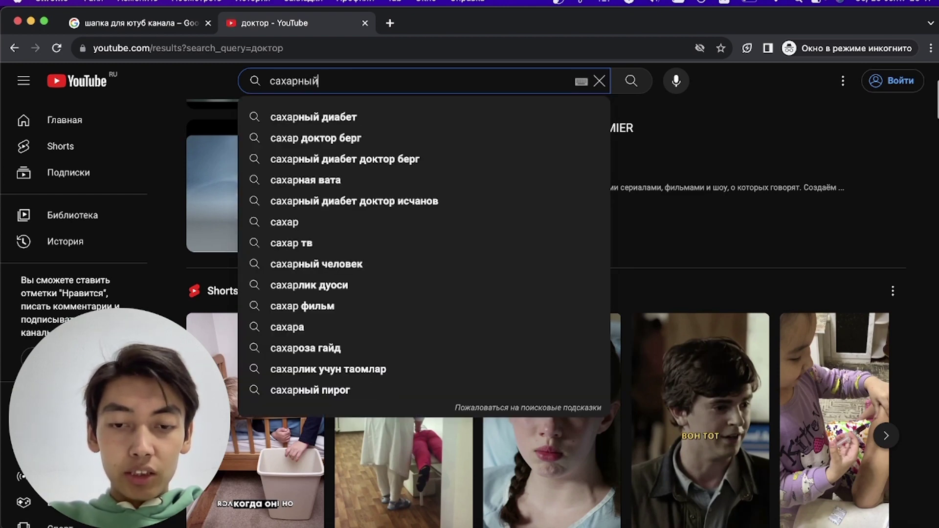
pyautogui.write(' диа')
pyautogui.press('BackSpace')
pyautogui.write('аб')
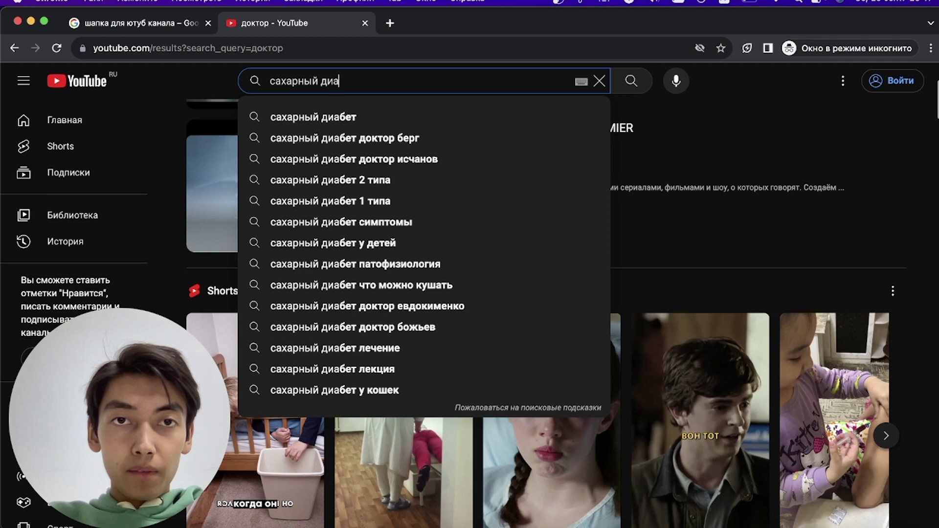
pyautogui.click(327, 123)
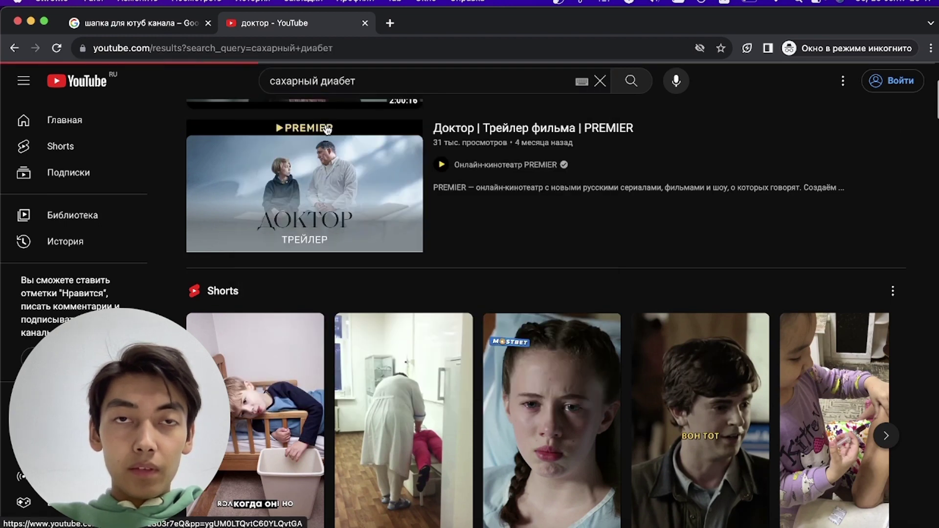
# - Open the surgeon's channel from the results, go to ВИДЕО and screenshot its banner
pyautogui.scroll(-7, 437, 257)
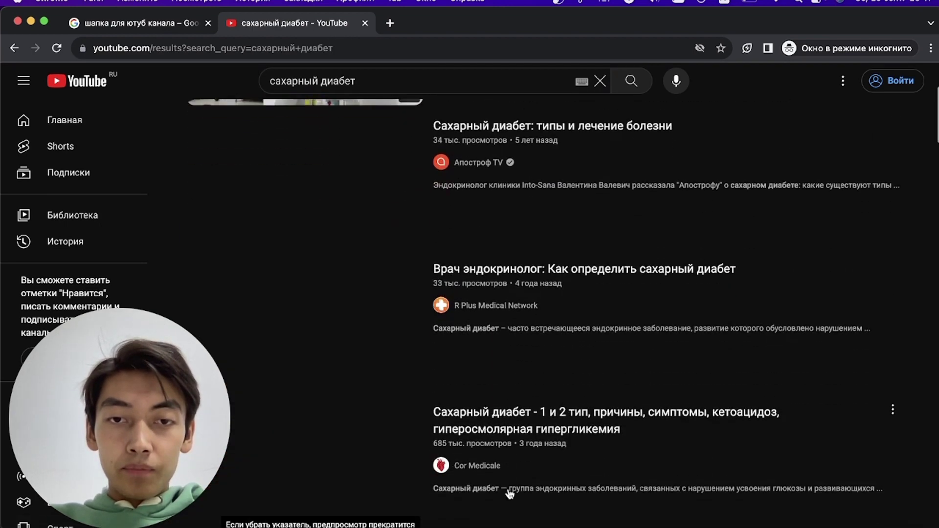
pyautogui.scroll(-2, 510, 485)
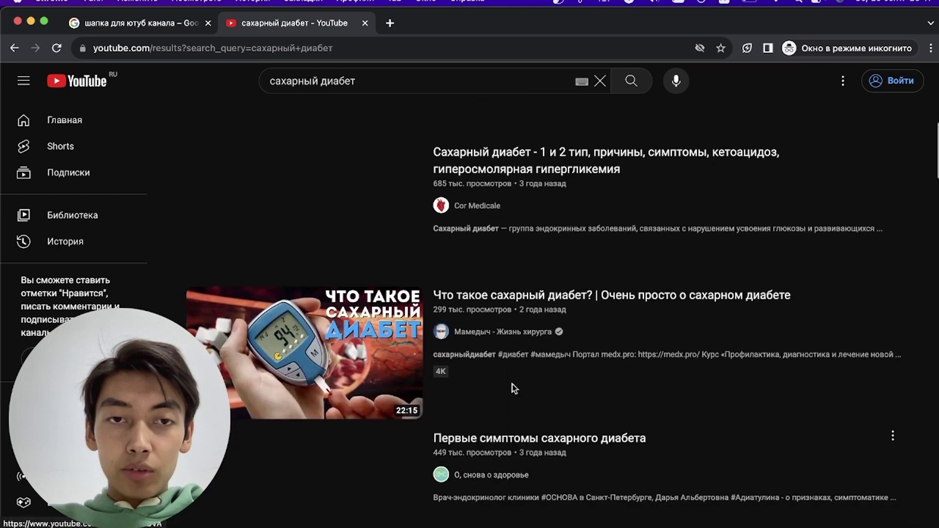
pyautogui.scroll(-1, 534, 468)
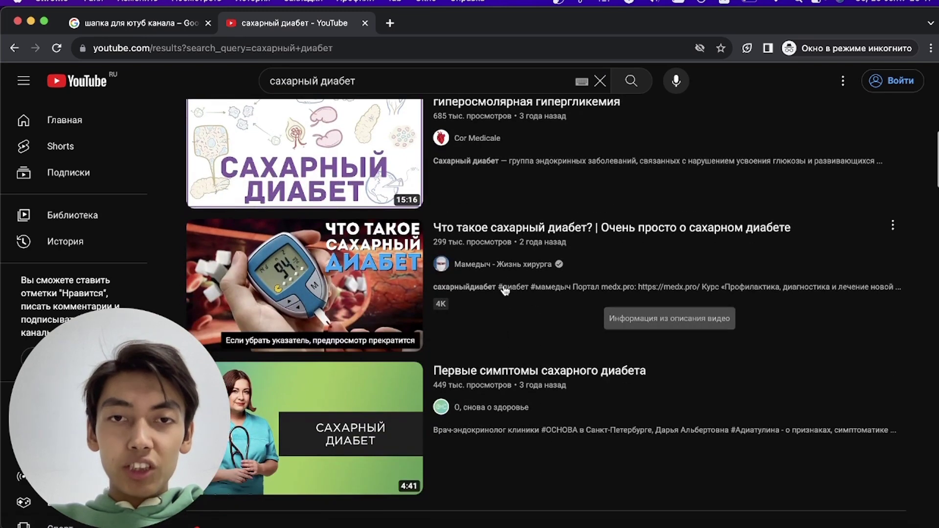
pyautogui.click(499, 264)
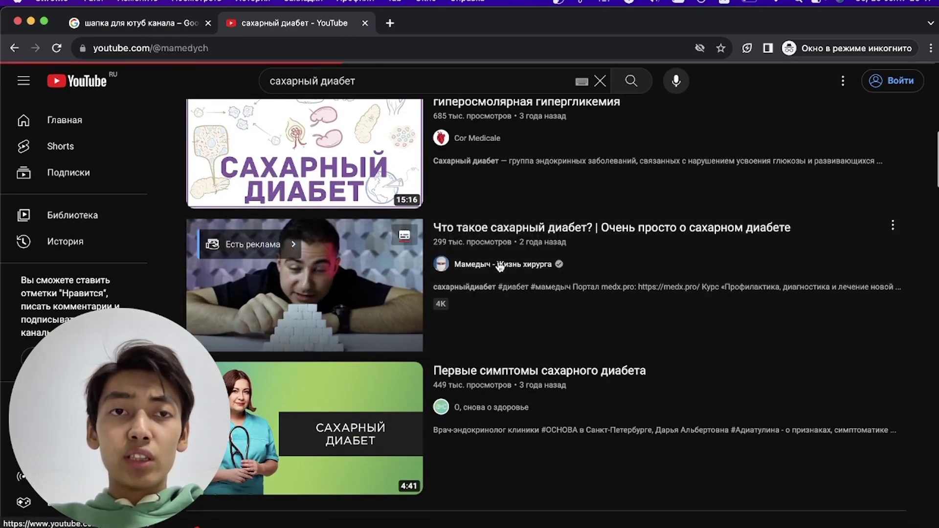
pyautogui.click(318, 351)
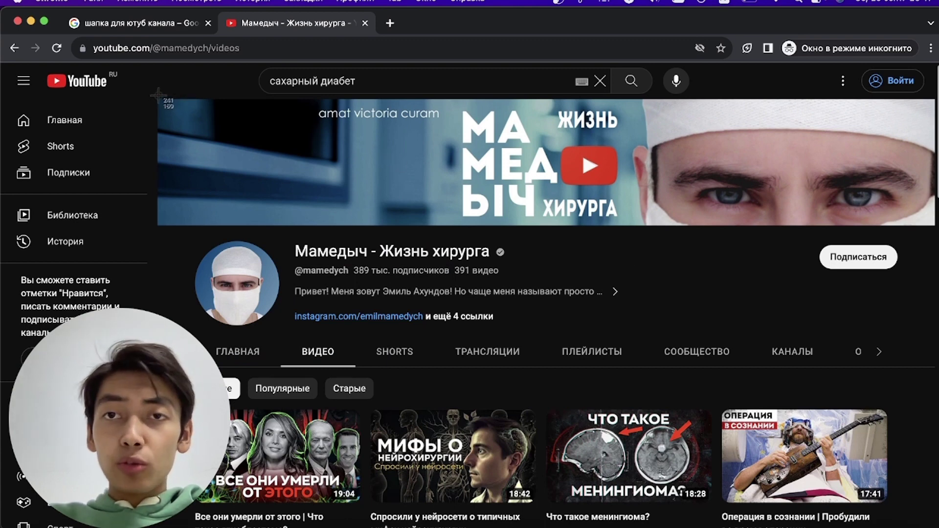
pyautogui.moveTo(157, 95); pyautogui.dragTo(935, 225)
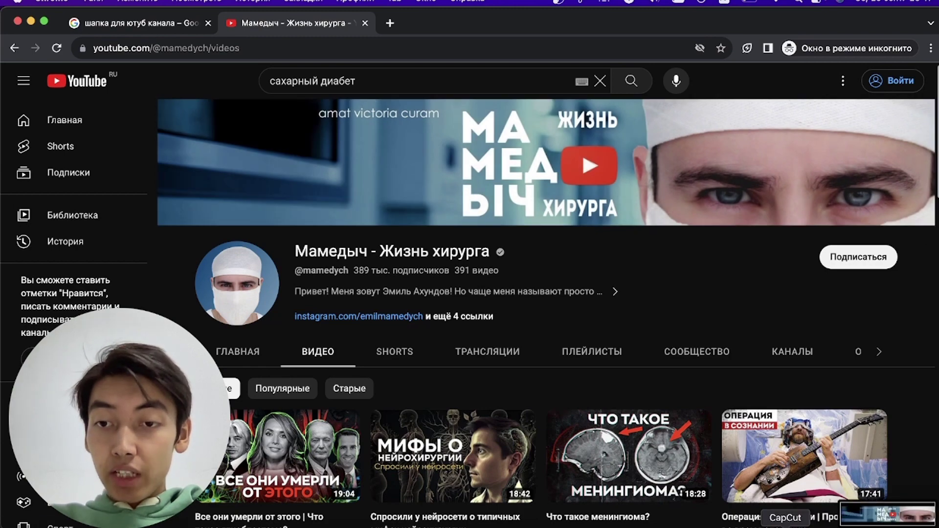
# - Drop the channel-banner screenshot into Figma and place it above the header frame, about 2571×436, as a reference
pyautogui.click(753, 525)
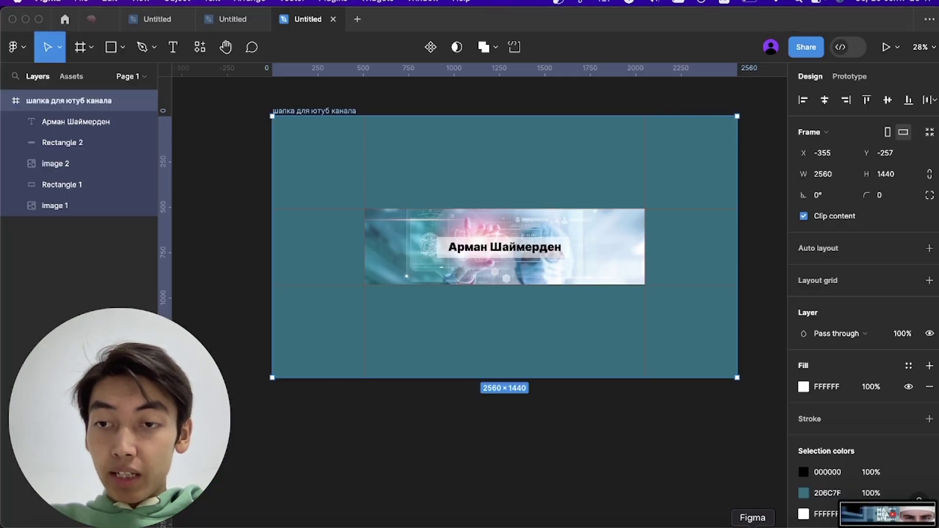
pyautogui.moveTo(888, 514); pyautogui.dragTo(548, 186)
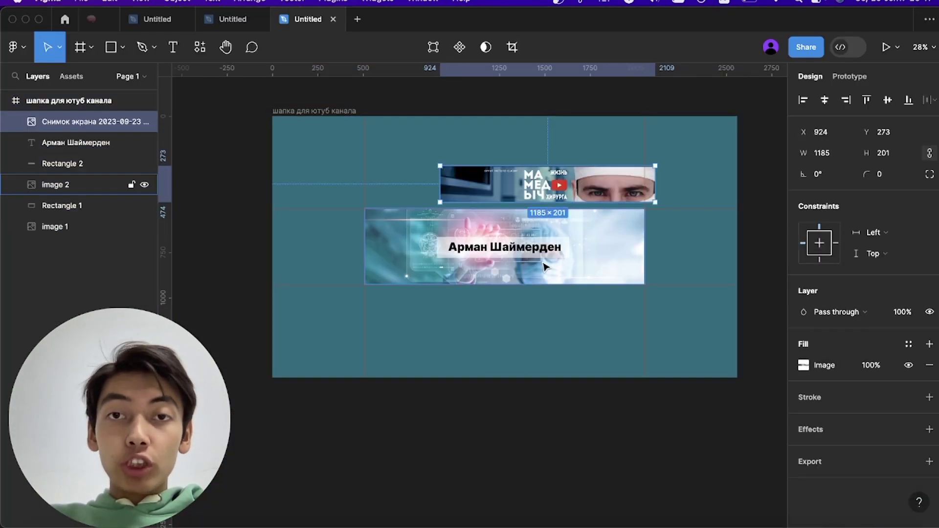
pyautogui.scroll(5, 545, 267)
pyautogui.moveTo(548, 297); pyautogui.dragTo(486, 178)
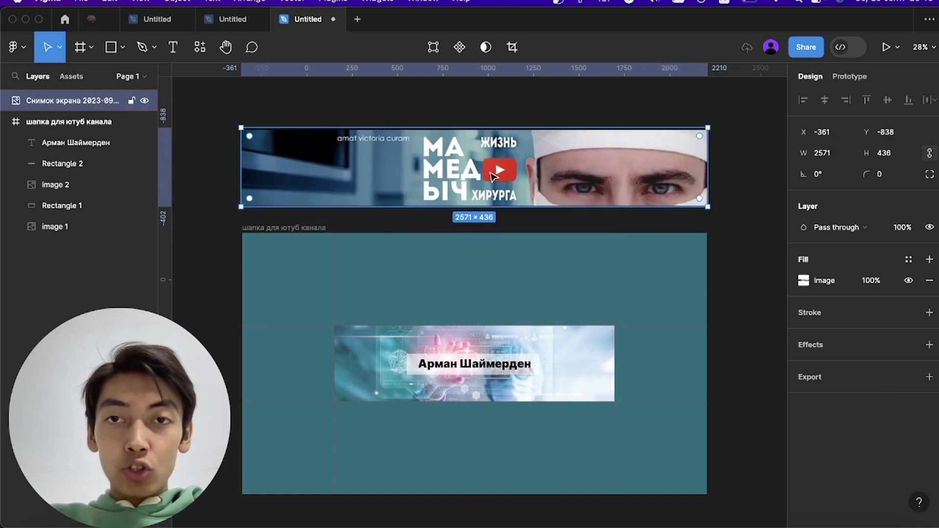
pyautogui.click(730, 287)
pyautogui.scroll(3, 710, 281)
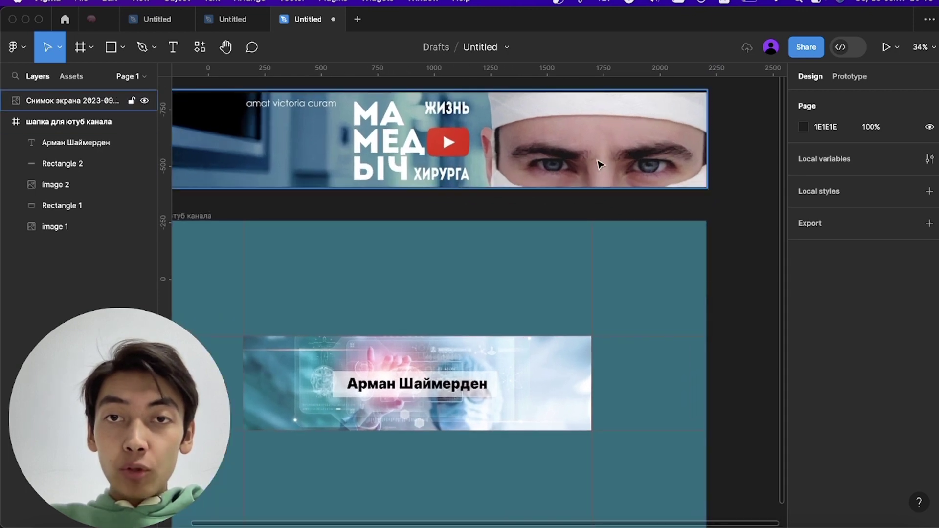
pyautogui.scroll(-4, 543, 294)
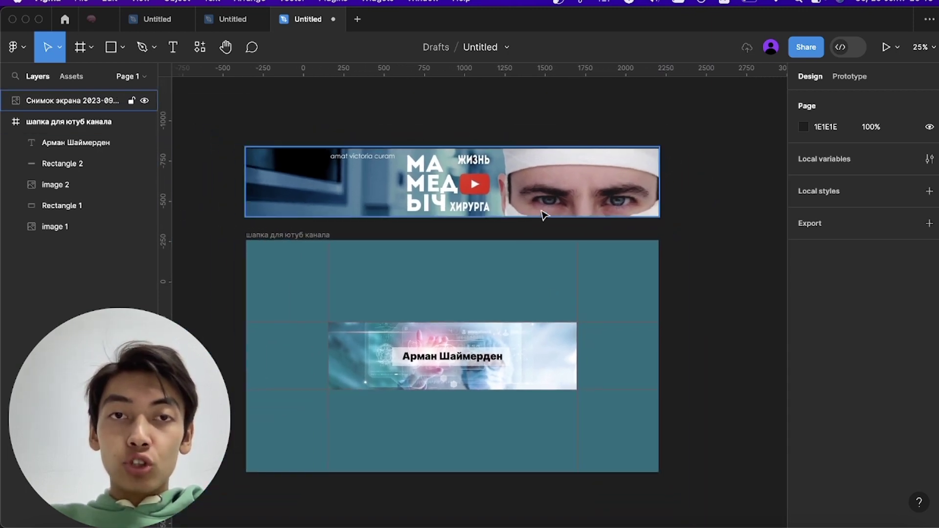
pyautogui.click(584, 158)
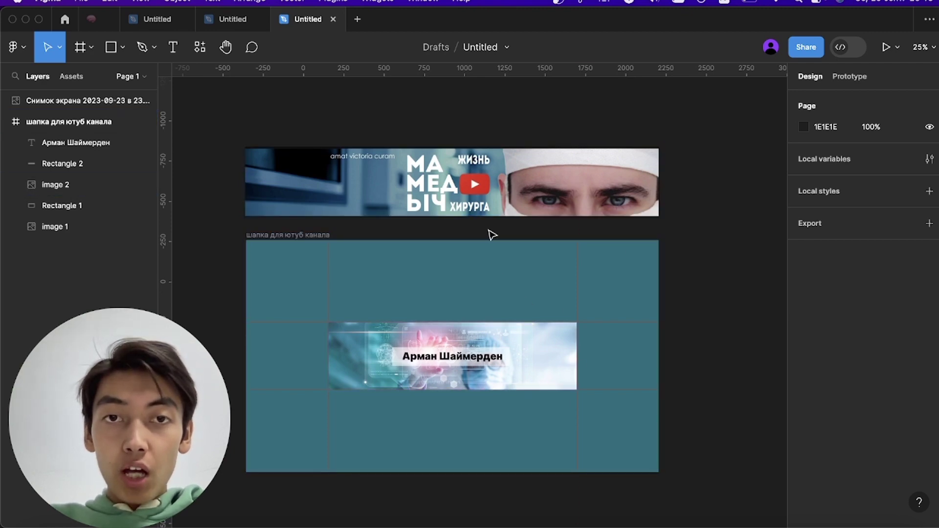
pyautogui.scroll(3, 421, 436)
pyautogui.scroll(-4, 422, 436)
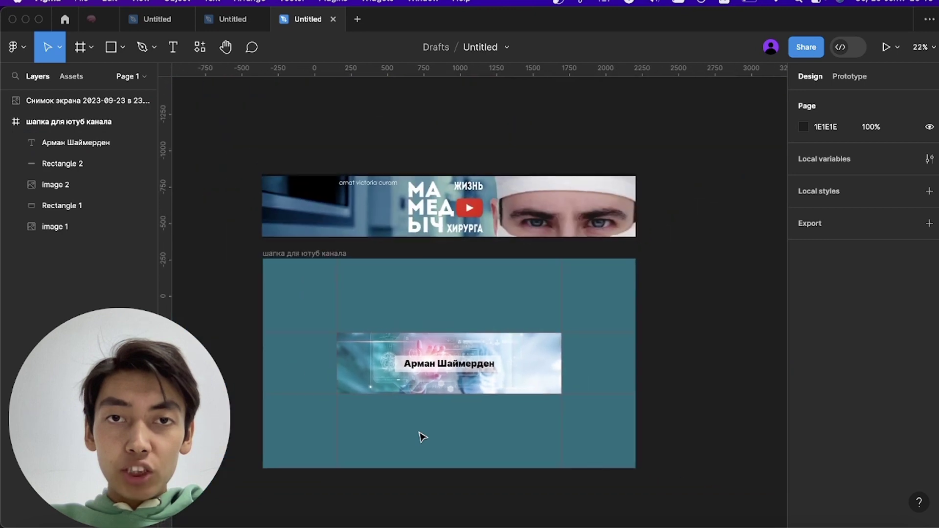
# - Make the name text white (FFFEFE) and retype it as just the owner's first name in capitals
pyautogui.click(440, 366)
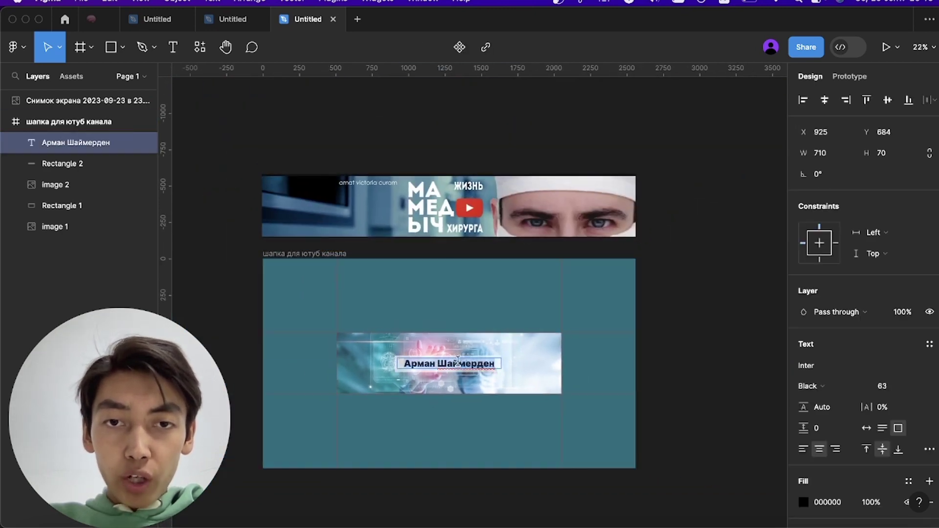
pyautogui.click(807, 504)
pyautogui.moveTo(707, 307); pyautogui.dragTo(632, 184)
pyautogui.click(775, 150)
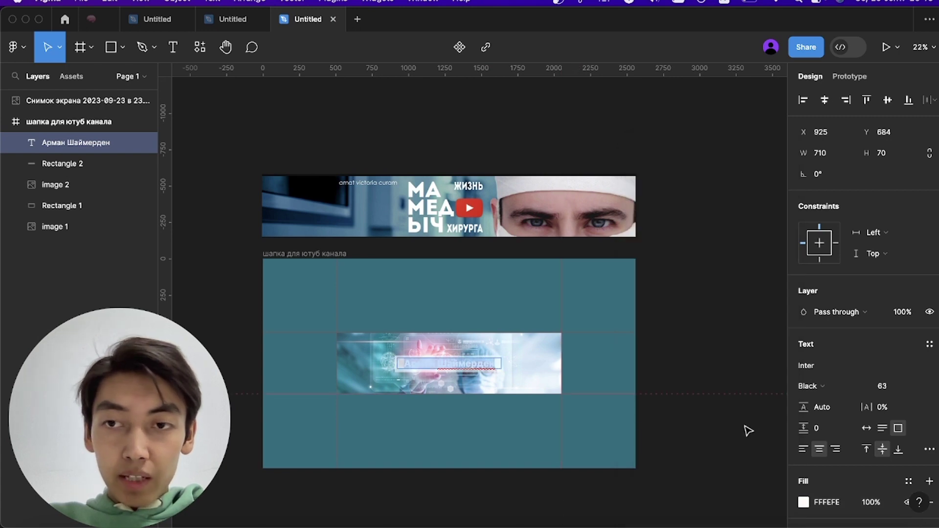
pyautogui.scroll(-3, 846, 460)
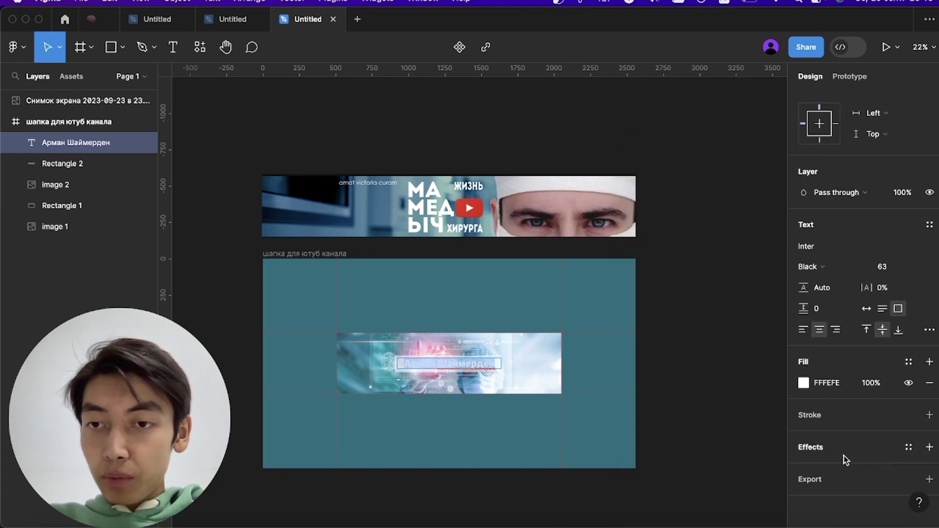
pyautogui.scroll(3, 859, 385)
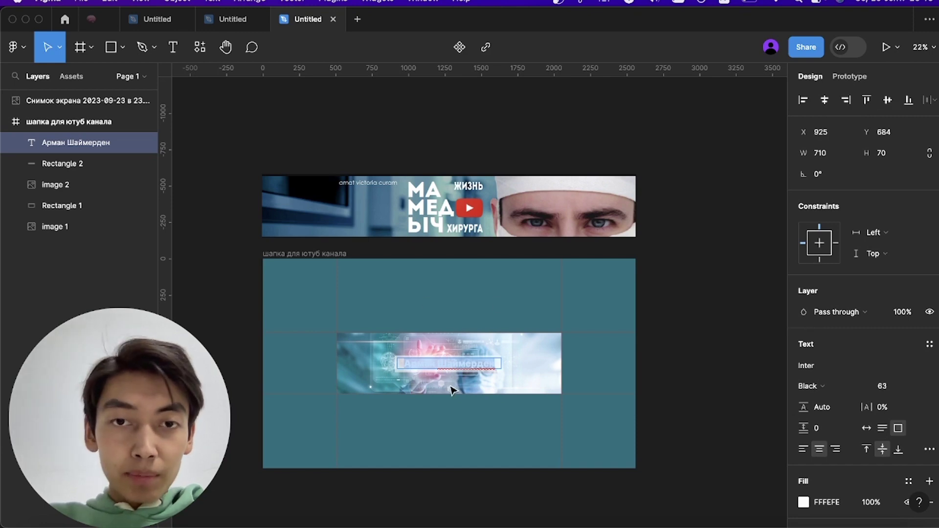
pyautogui.write('АРМАН')
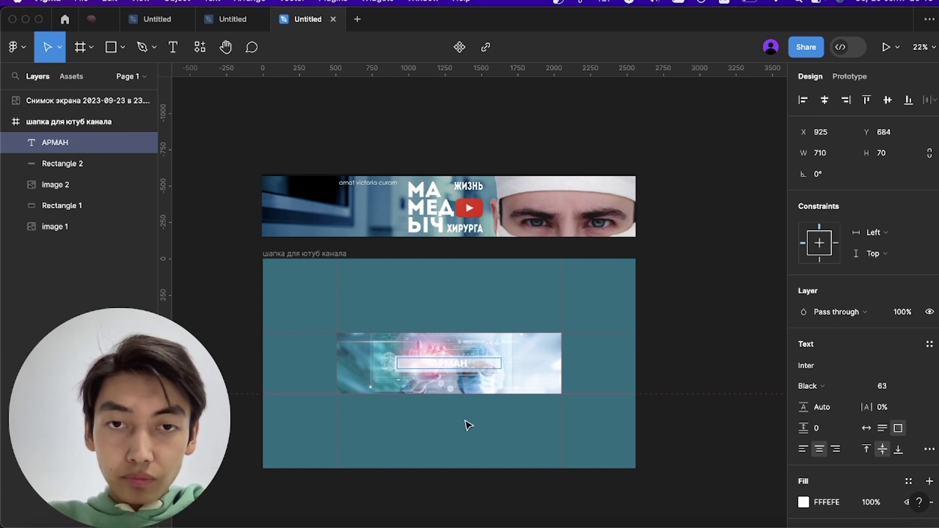
pyautogui.press('Escape')
pyautogui.scroll(10, 471, 373)
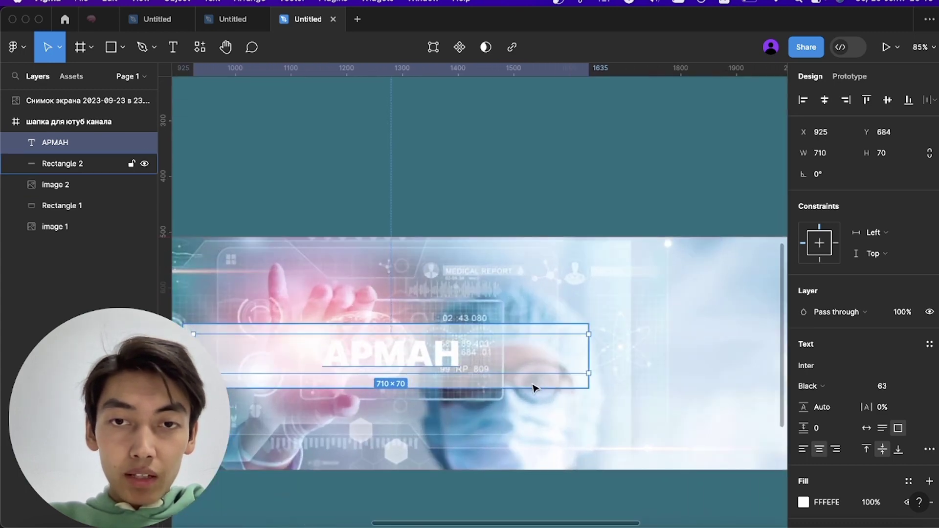
# - Set the backing box's fill to black 000000
pyautogui.click(561, 365)
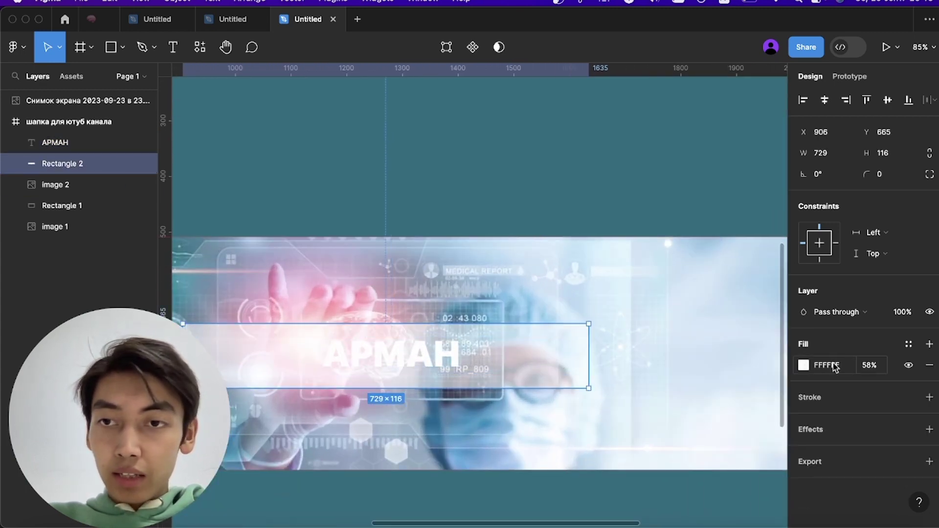
pyautogui.click(803, 366)
pyautogui.write('000000')
pyautogui.press('Return')
pyautogui.click(504, 446)
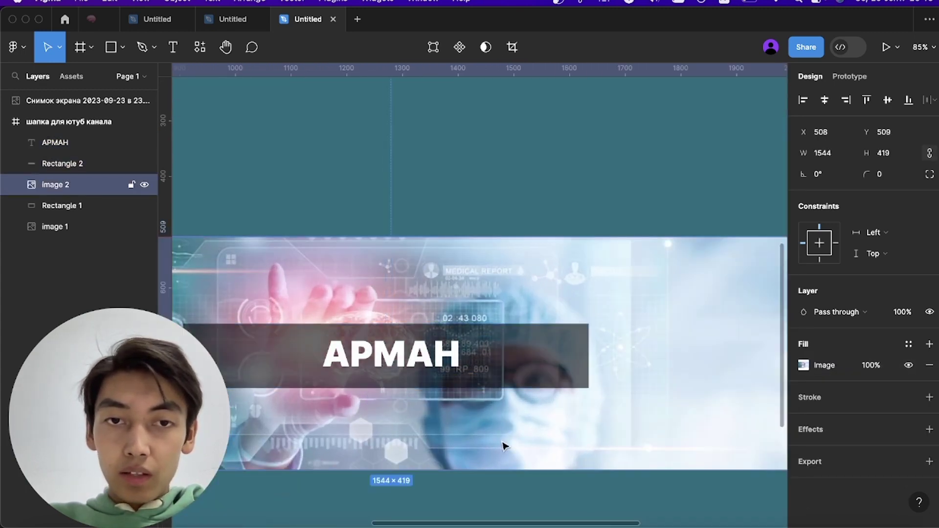
pyautogui.scroll(-6, 429, 373)
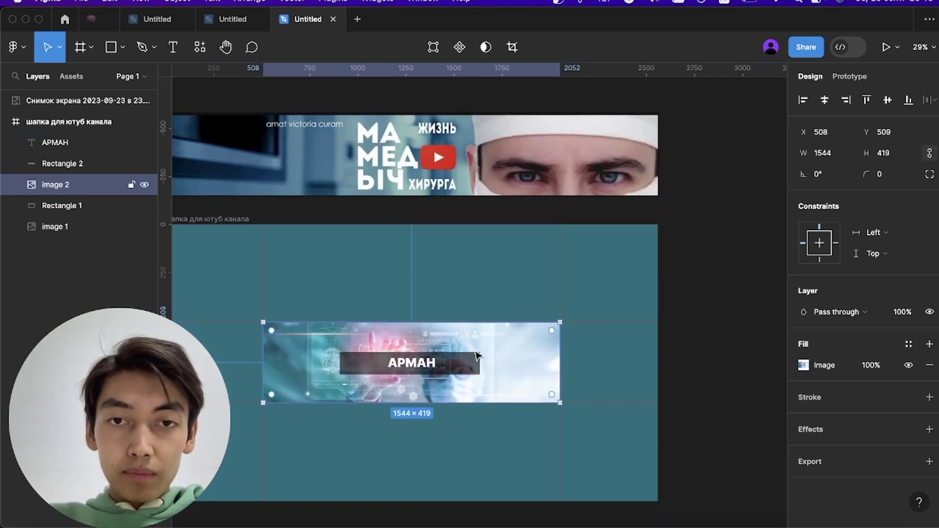
# - Break the name onto two lines, set it to size 108 and left-align it
pyautogui.click(421, 368)
pyautogui.doubleClick(406, 362)
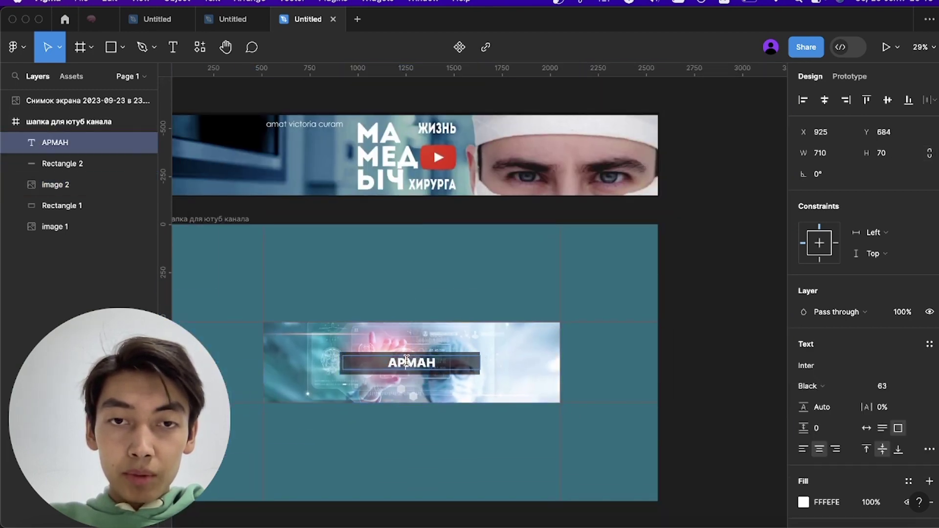
pyautogui.press('Return')
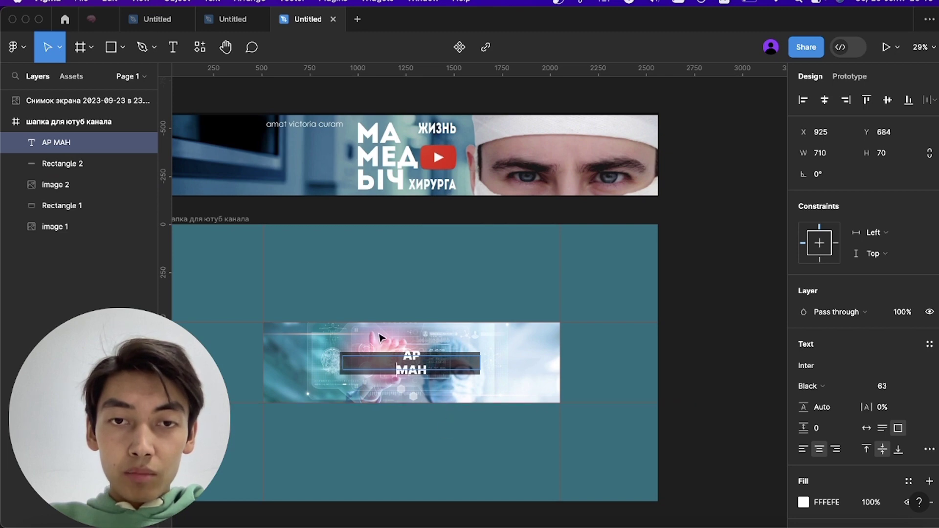
pyautogui.press('super+a')
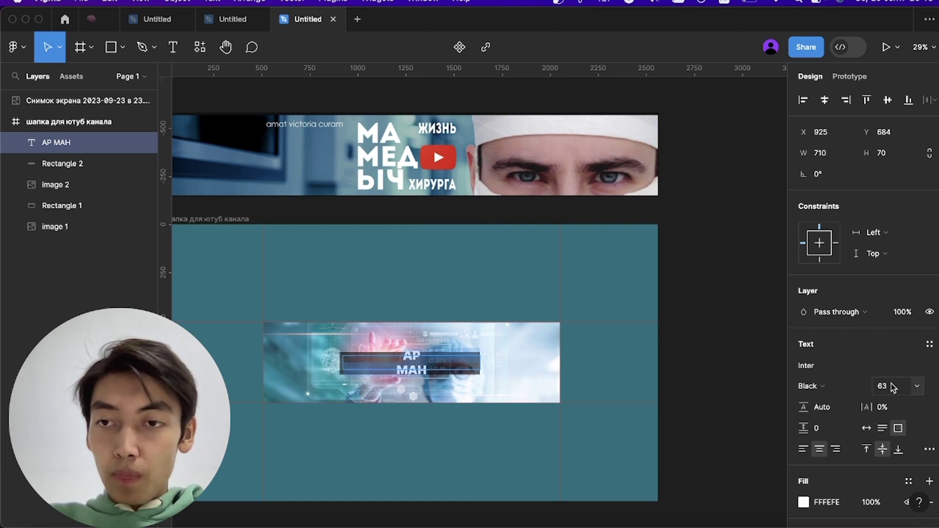
pyautogui.moveTo(886, 386); pyautogui.dragTo(935, 387)
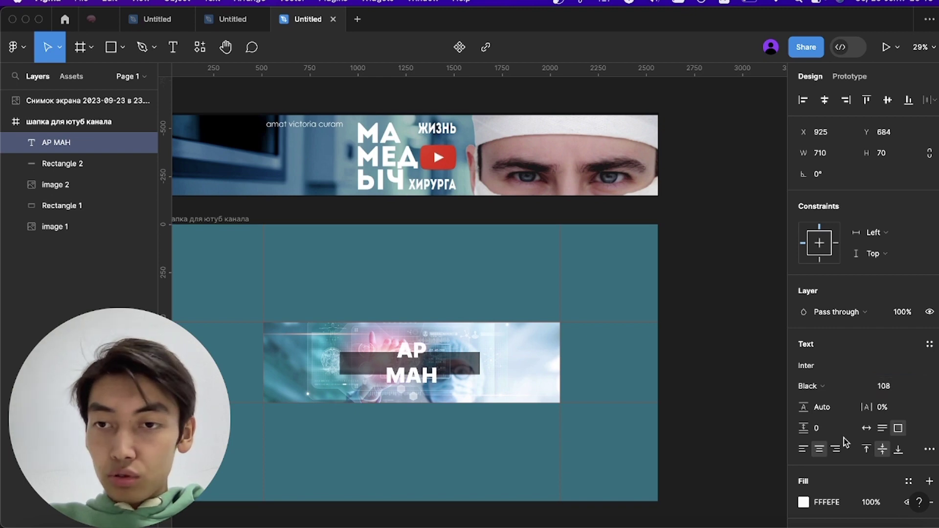
pyautogui.click(804, 449)
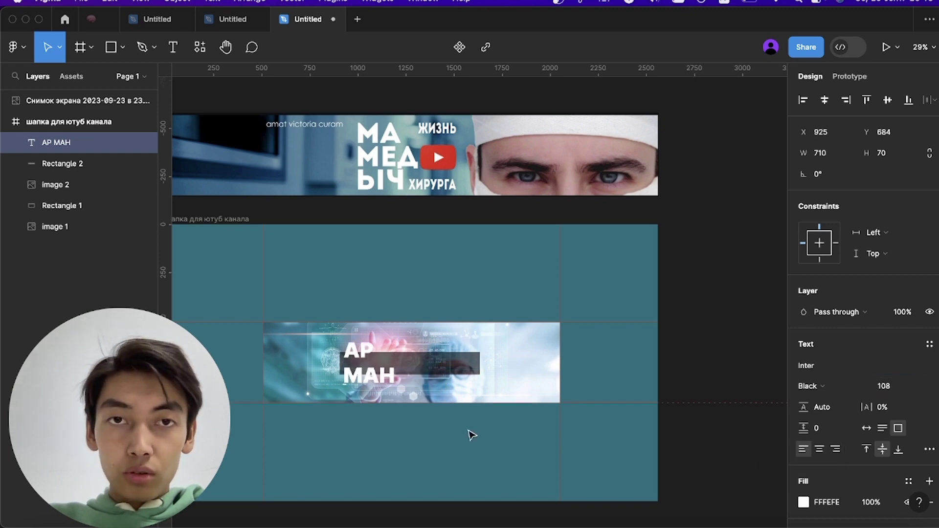
# - Position the two-line name over the photo's upper left
pyautogui.moveTo(363, 352); pyautogui.dragTo(391, 377)
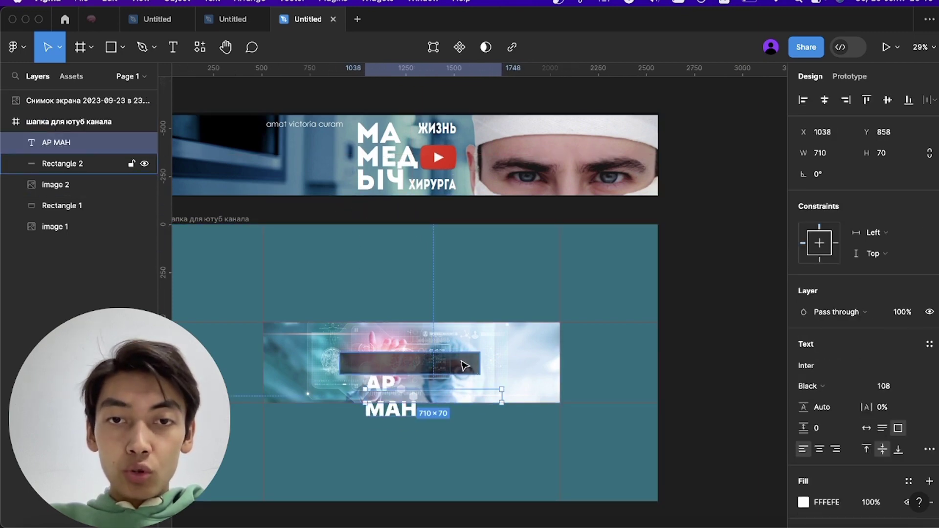
pyautogui.hscroll(-3, 488, 341)
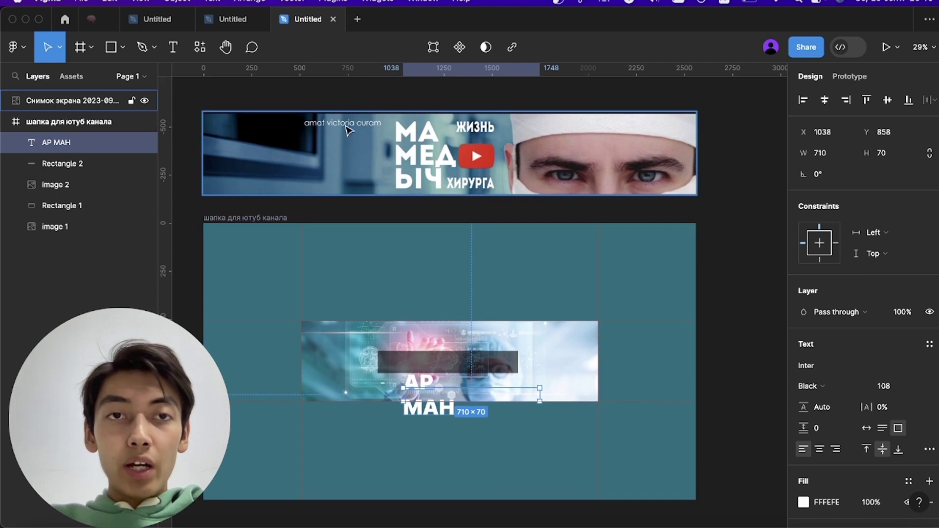
pyautogui.scroll(5, 386, 313)
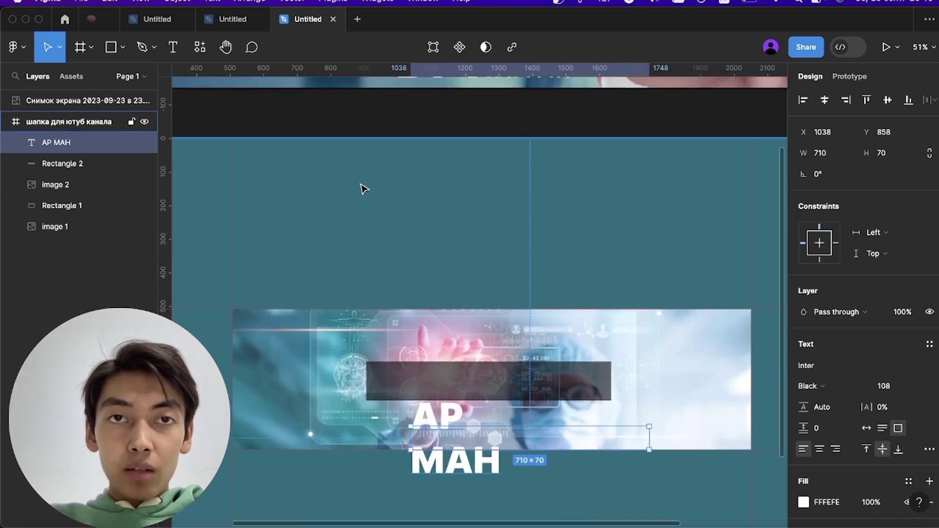
pyautogui.scroll(5, 362, 186)
pyautogui.scroll(-5, 355, 228)
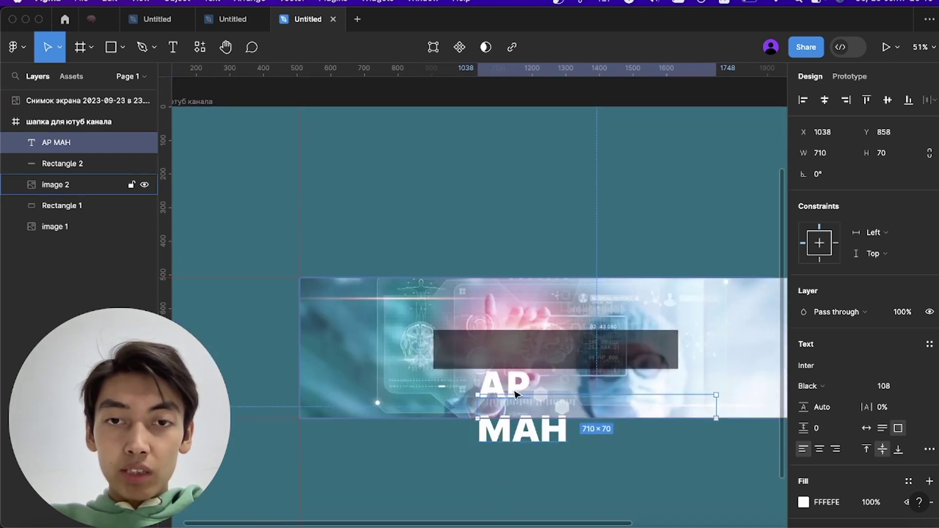
pyautogui.moveTo(516, 394); pyautogui.dragTo(454, 308)
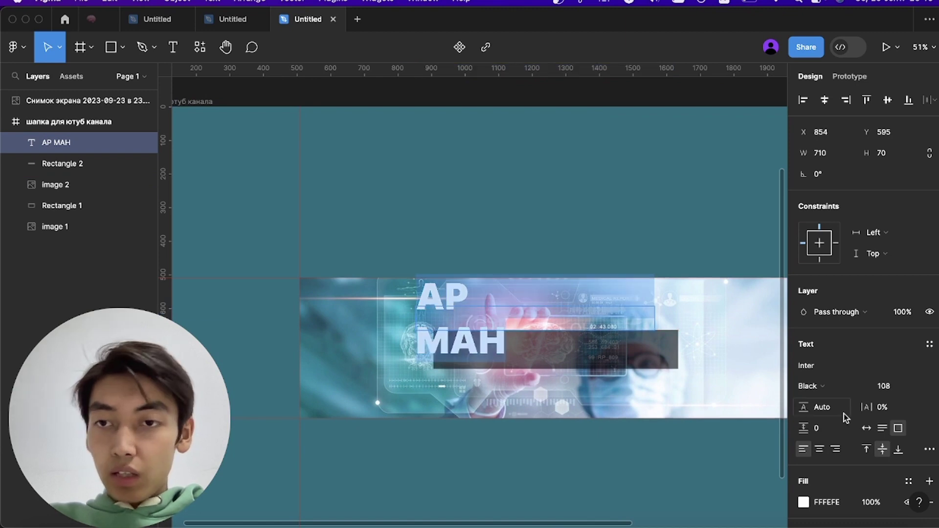
# - Switch the two-line name from Inter Black to Inter Thin
pyautogui.click(811, 387)
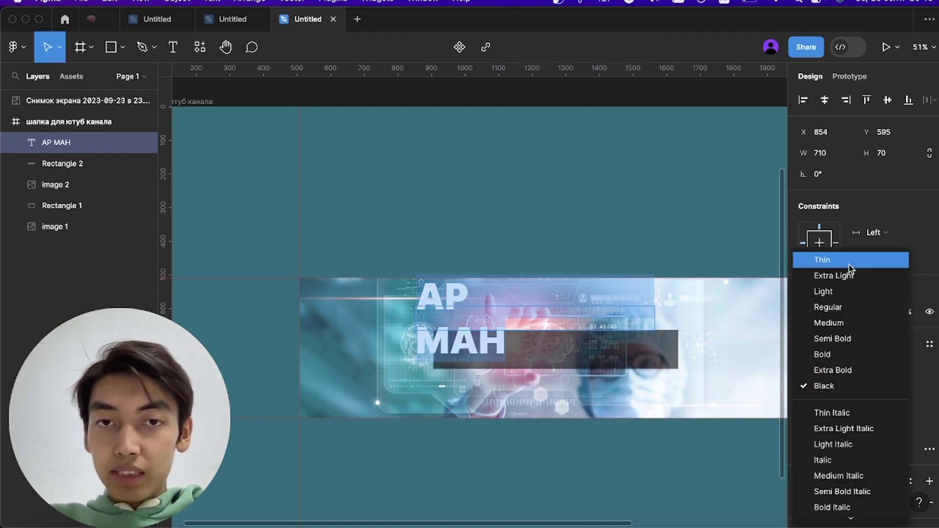
pyautogui.click(850, 263)
pyautogui.scroll(-3, 489, 350)
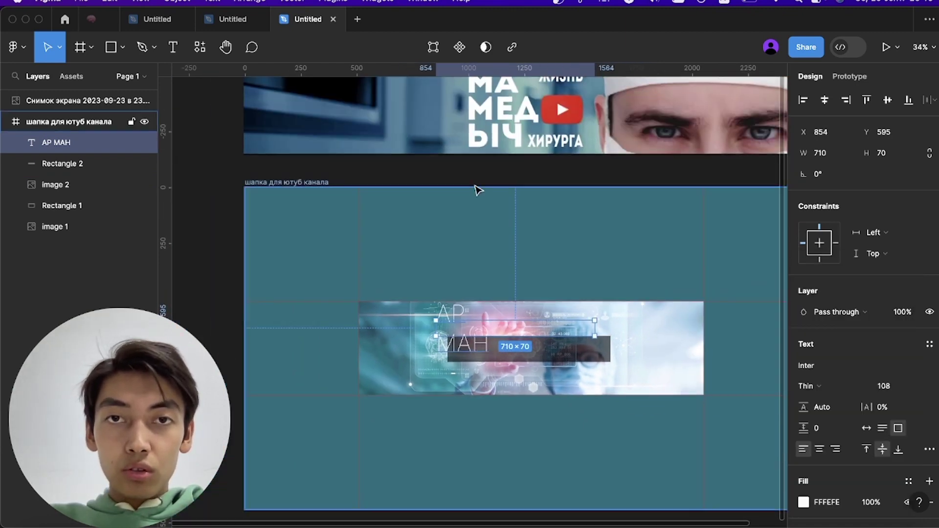
pyautogui.scroll(3, 479, 190)
pyautogui.hscroll(2, 478, 190)
pyautogui.scroll(-2, 478, 370)
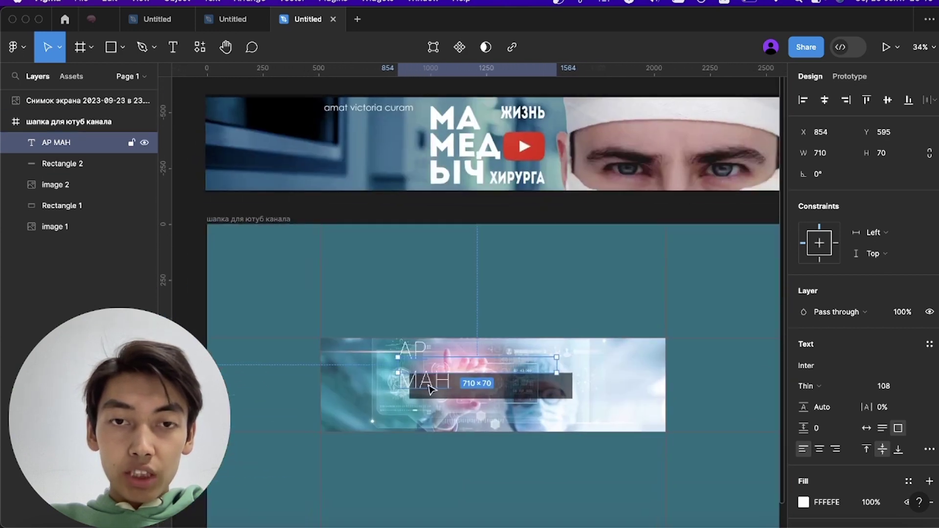
pyautogui.press('h')
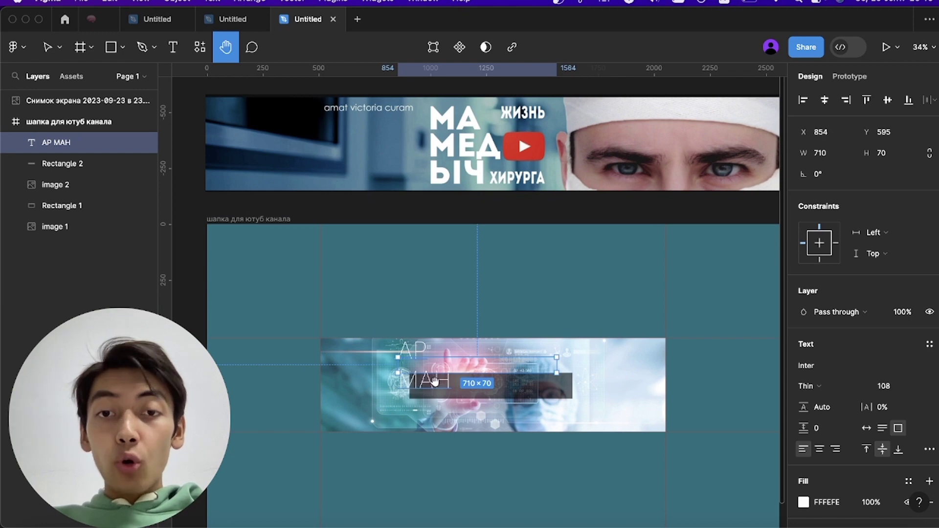
pyautogui.scroll(-2, 439, 403)
pyautogui.scroll(-3, 439, 406)
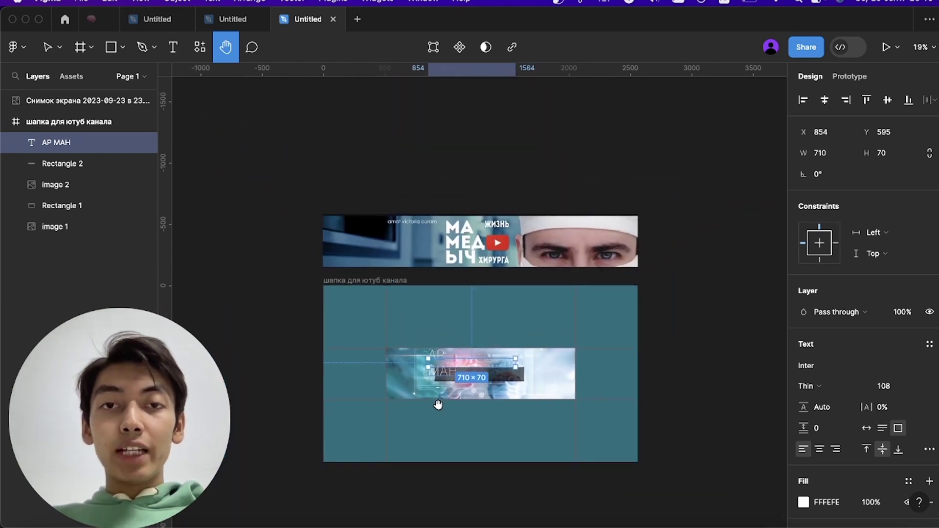